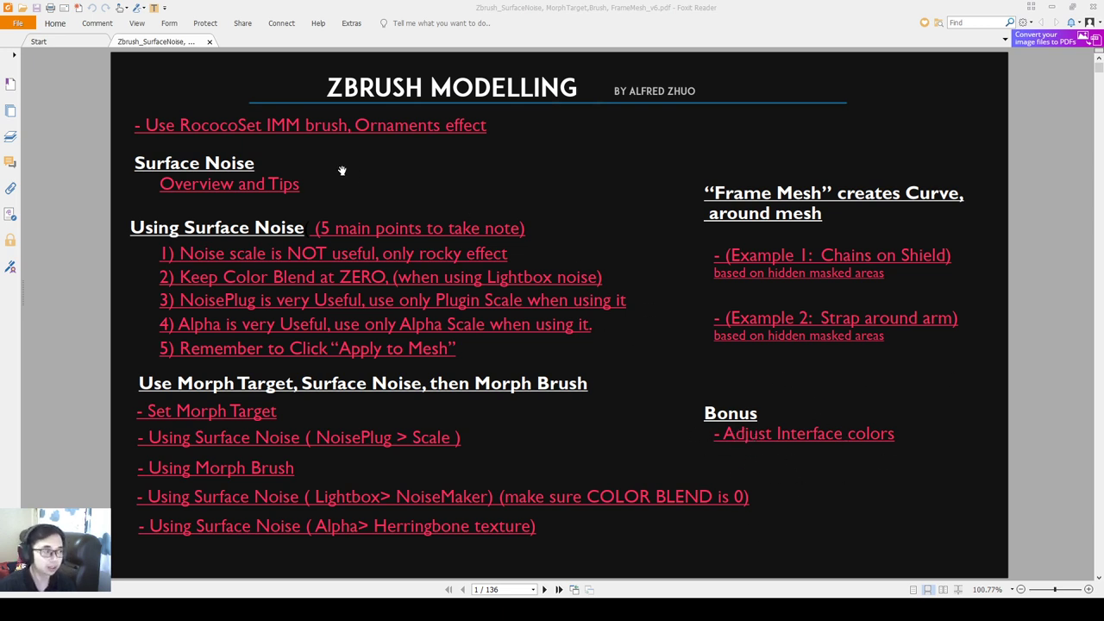
- Review the lesson notes on creating ornaments with the RococoSet IMM brush and splitting unmasked points
click(276, 129)
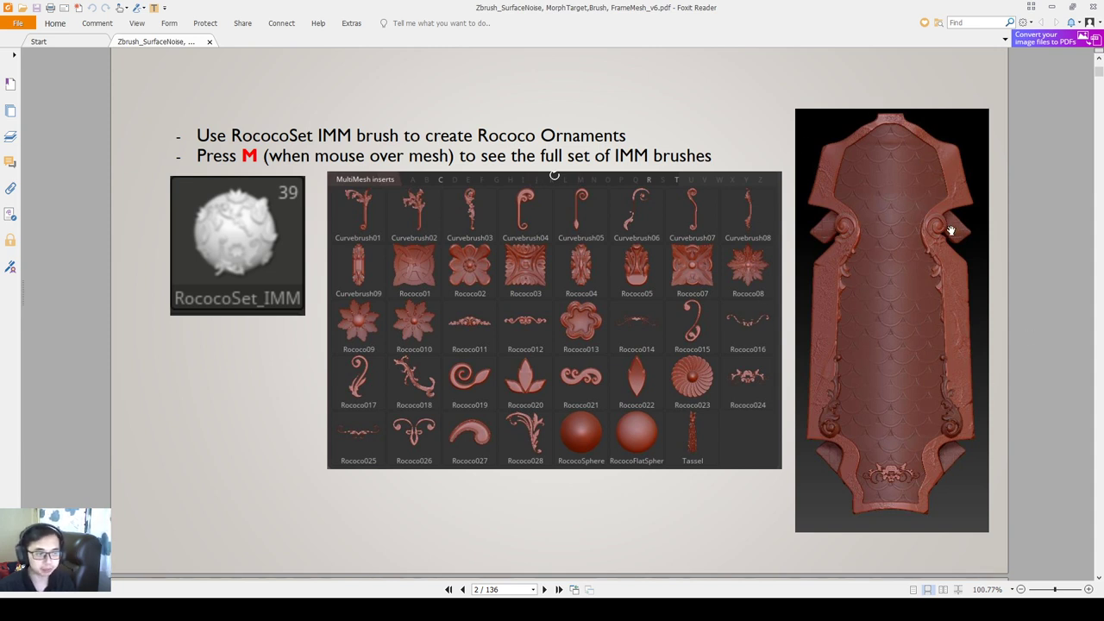
scroll(951, 230, down, 1)
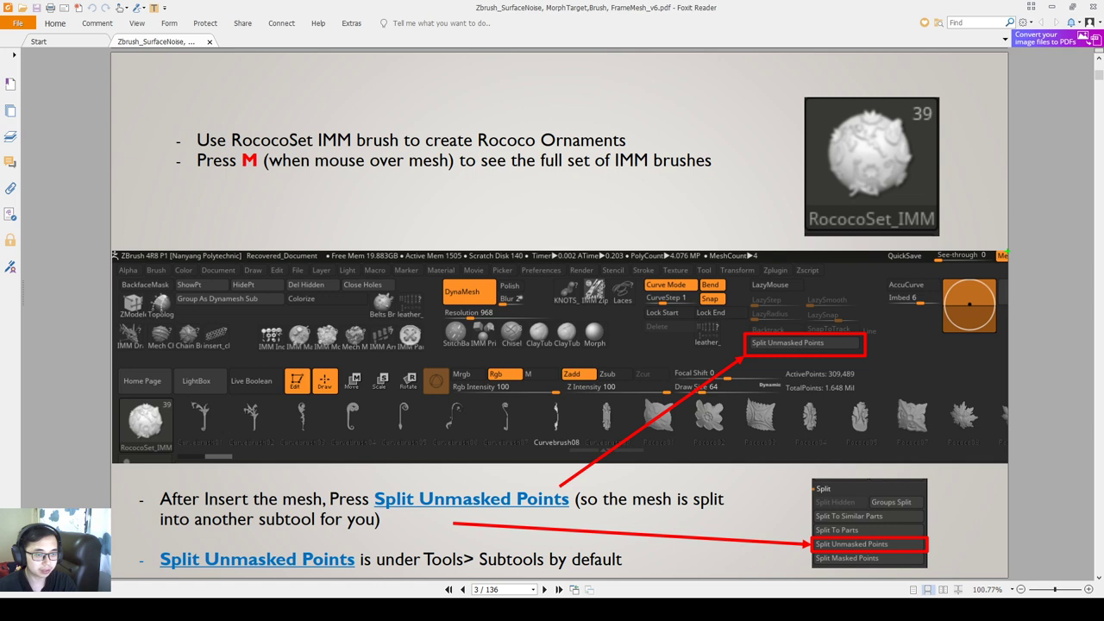
ctrl+drag(114, 251, 1008, 463)
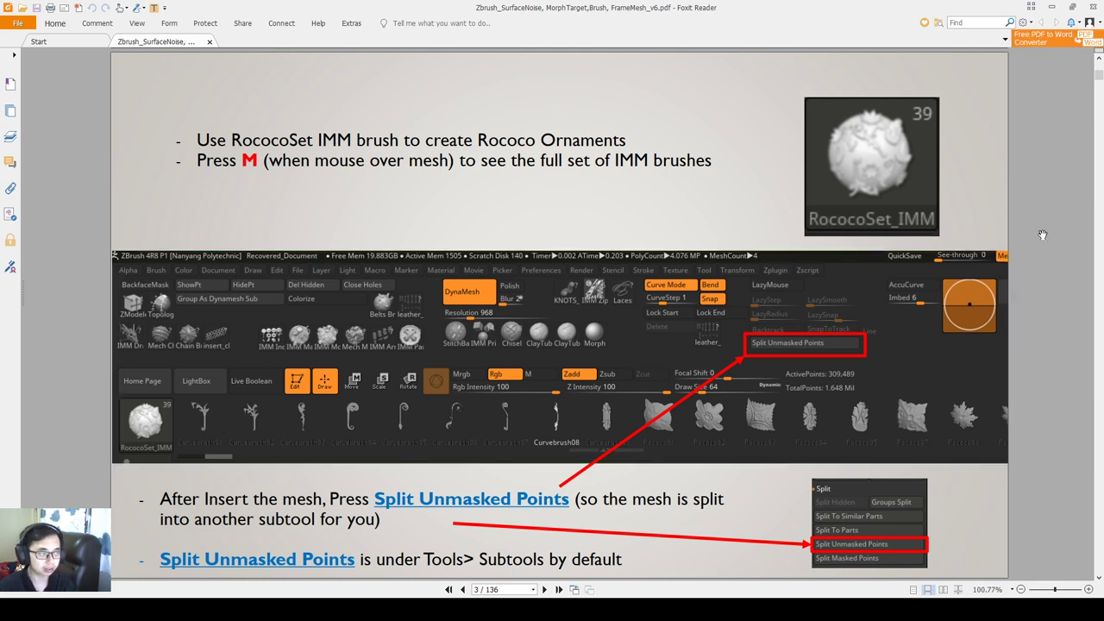
scroll(1042, 235, up, 3)
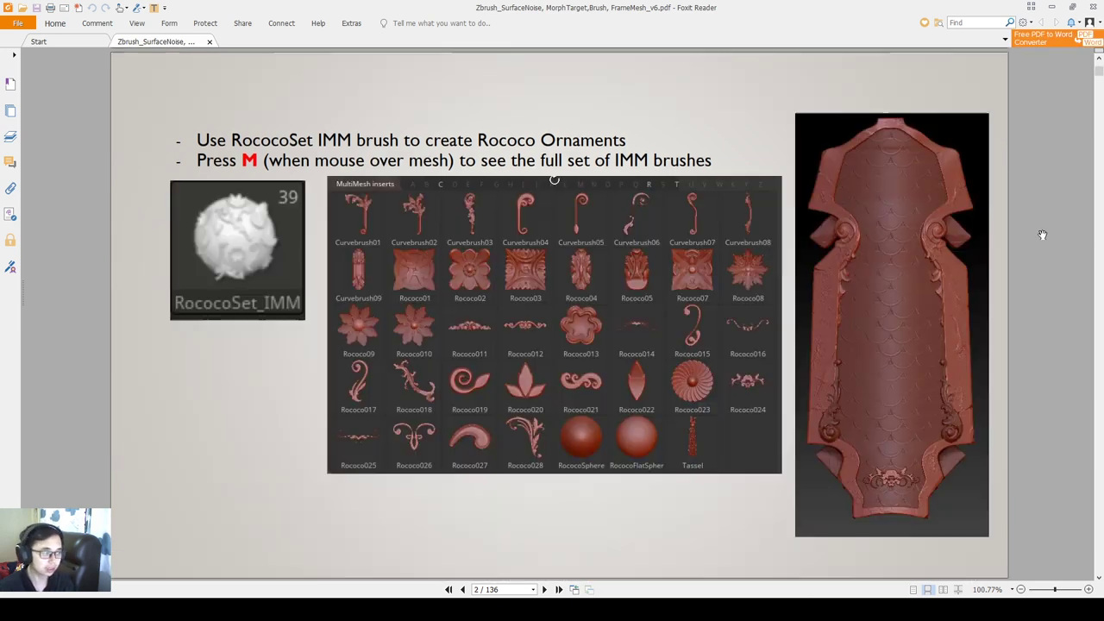
click(914, 590)
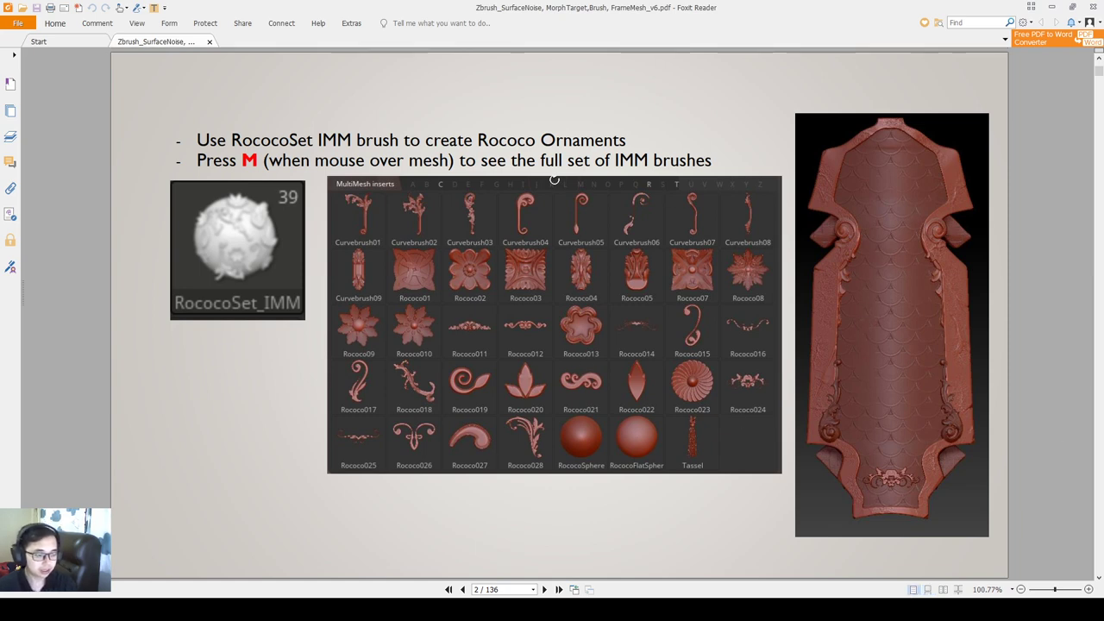
- Switch to ZBrush and load the clean2 shield ZTL file from the saved tools
click(765, 609)
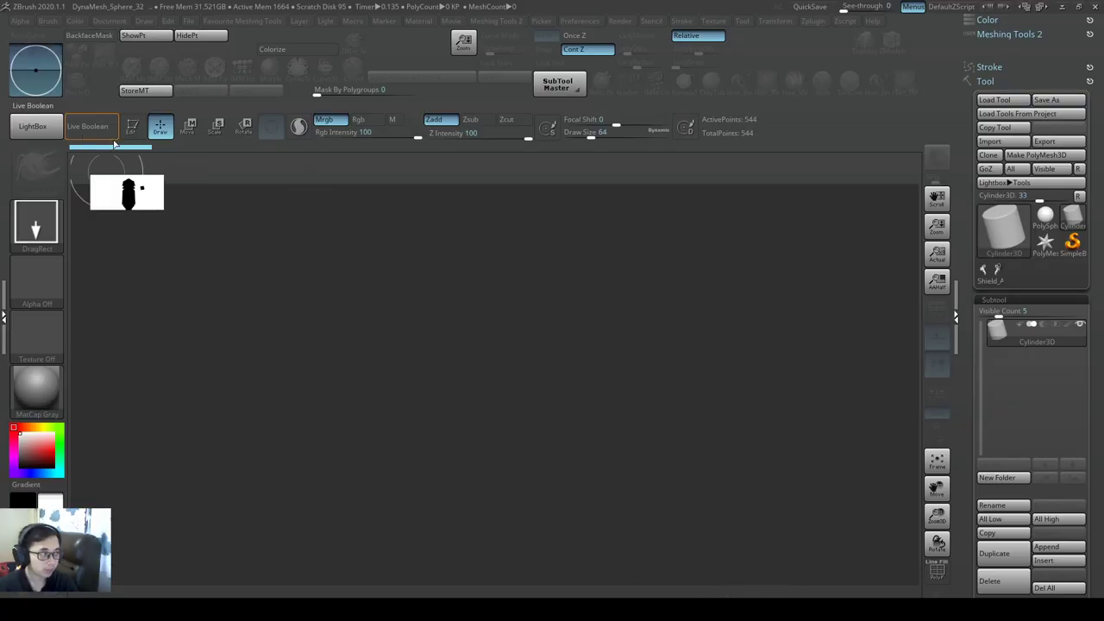
click(47, 133)
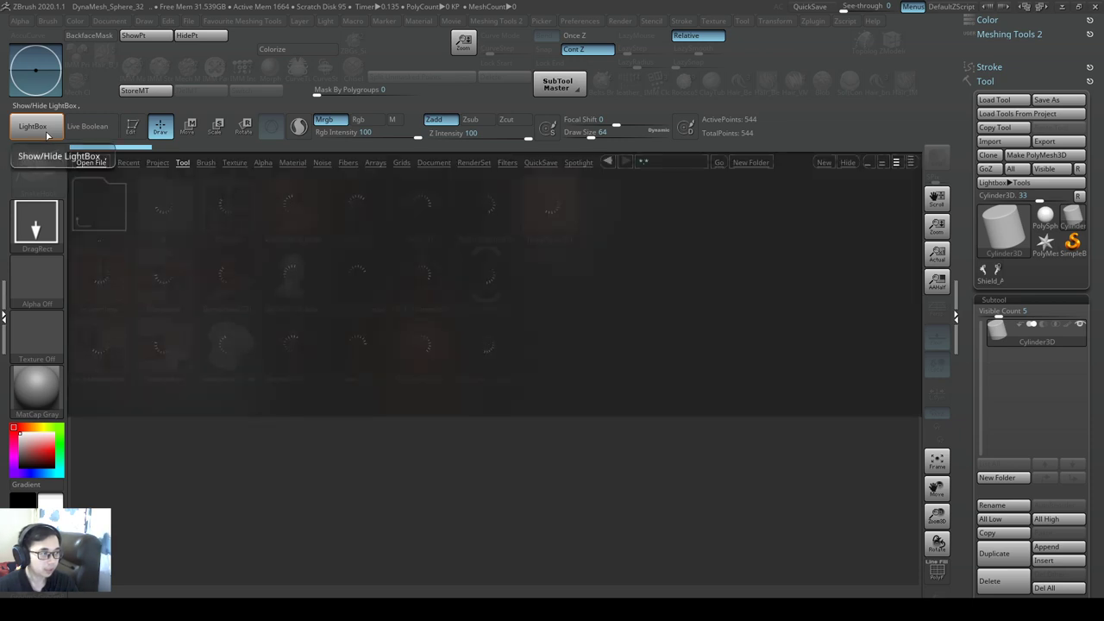
click(157, 163)
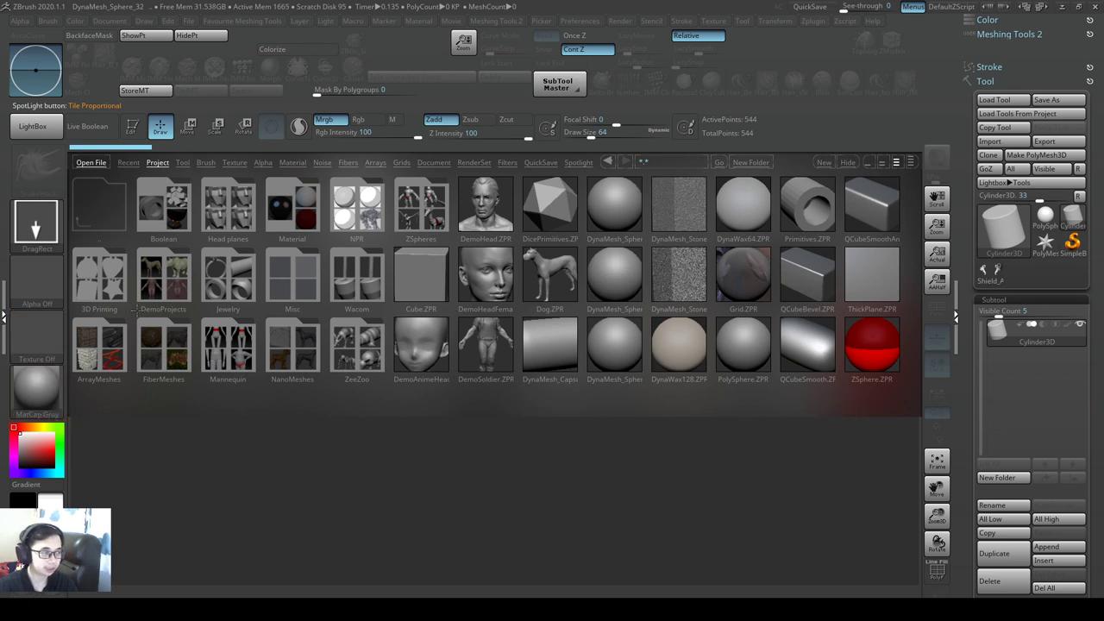
click(182, 163)
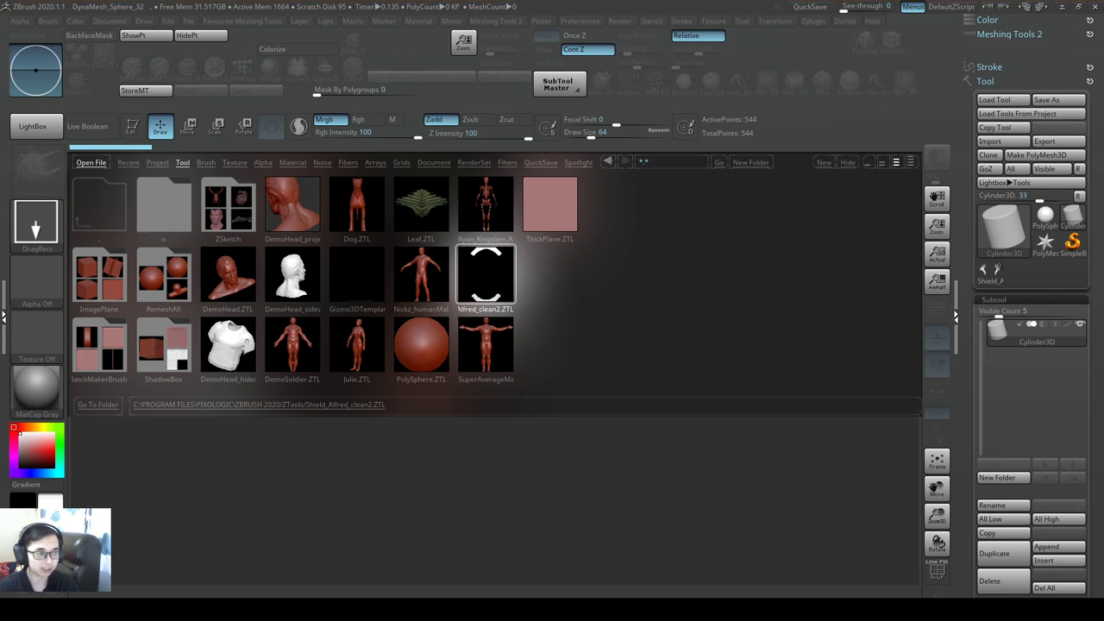
double_click(502, 285)
click(32, 127)
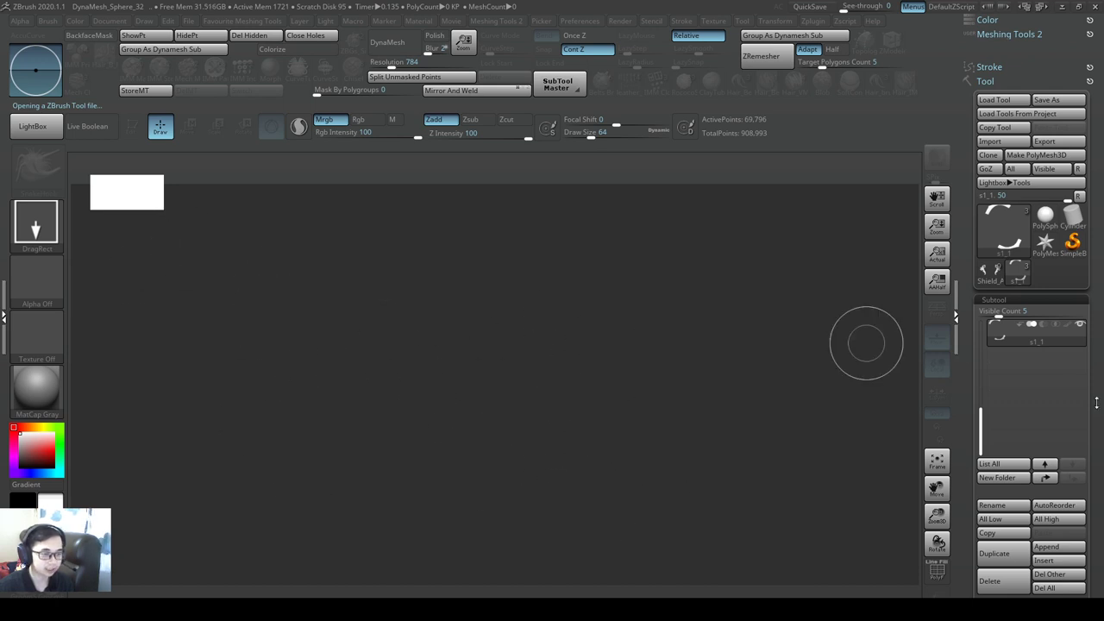
- Draw several copies of the shield at different sizes and angles on the empty canvas
mouse_move(1029, 346)
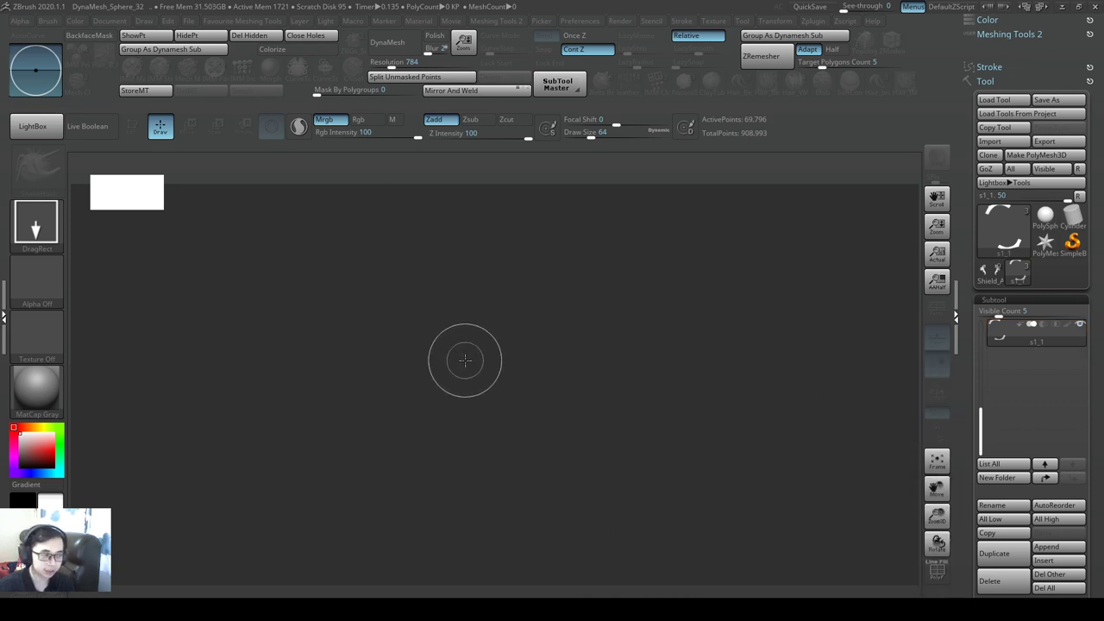
mouse_move(481, 313)
mouse_down()
mouse_move(500, 393)
mouse_move(503, 456)
mouse_move(493, 469)
mouse_up()
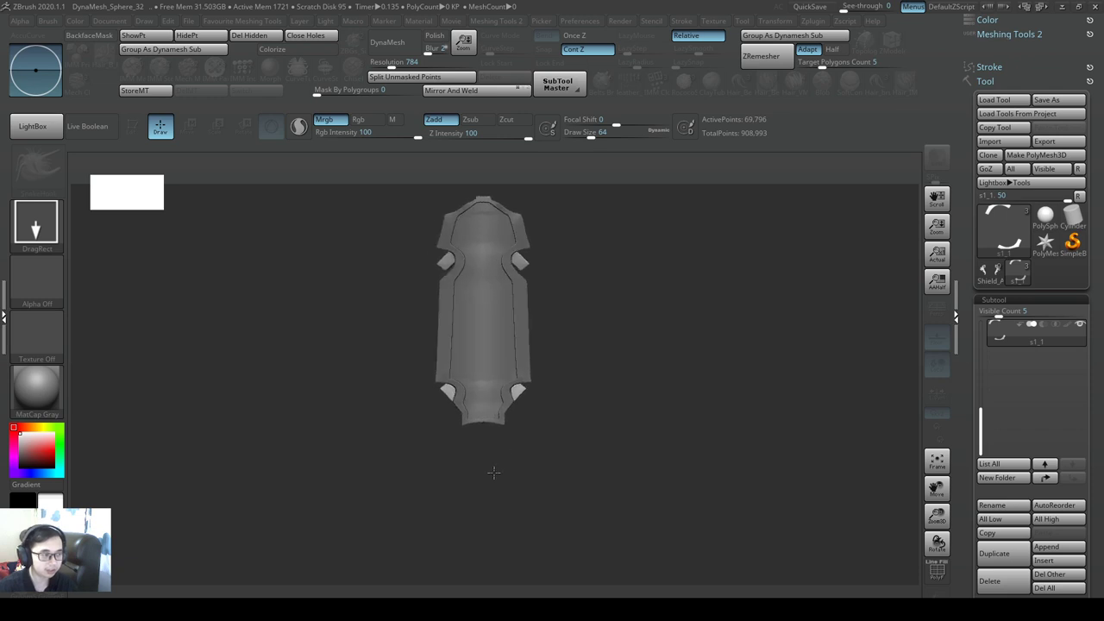
key(t)
drag(630, 311, 641, 458)
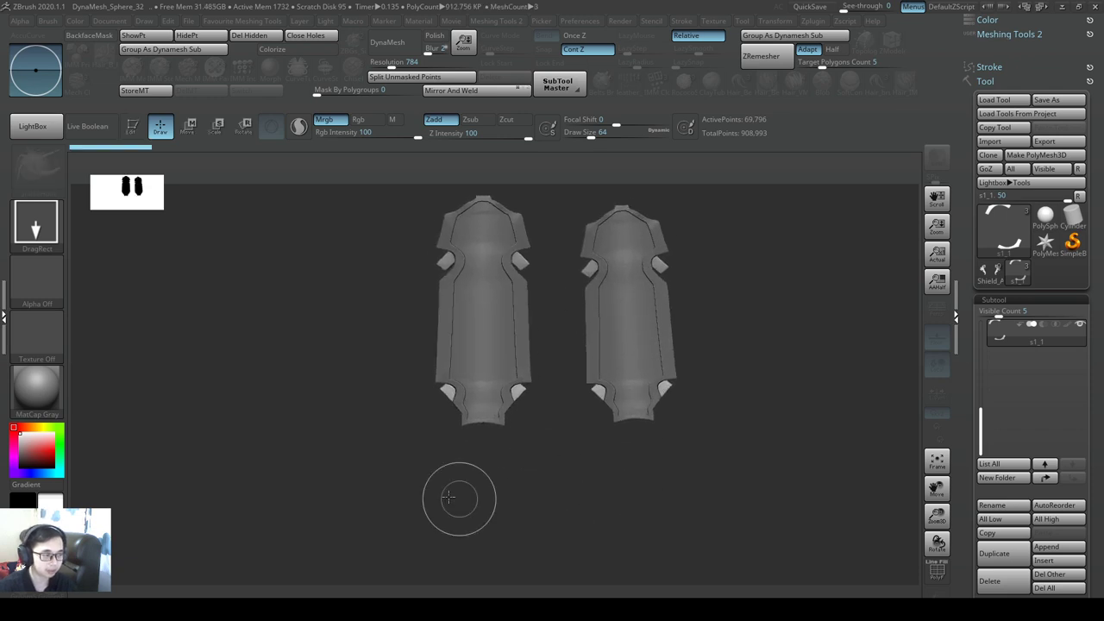
drag(352, 384, 409, 569)
drag(765, 403, 808, 515)
drag(539, 392, 501, 479)
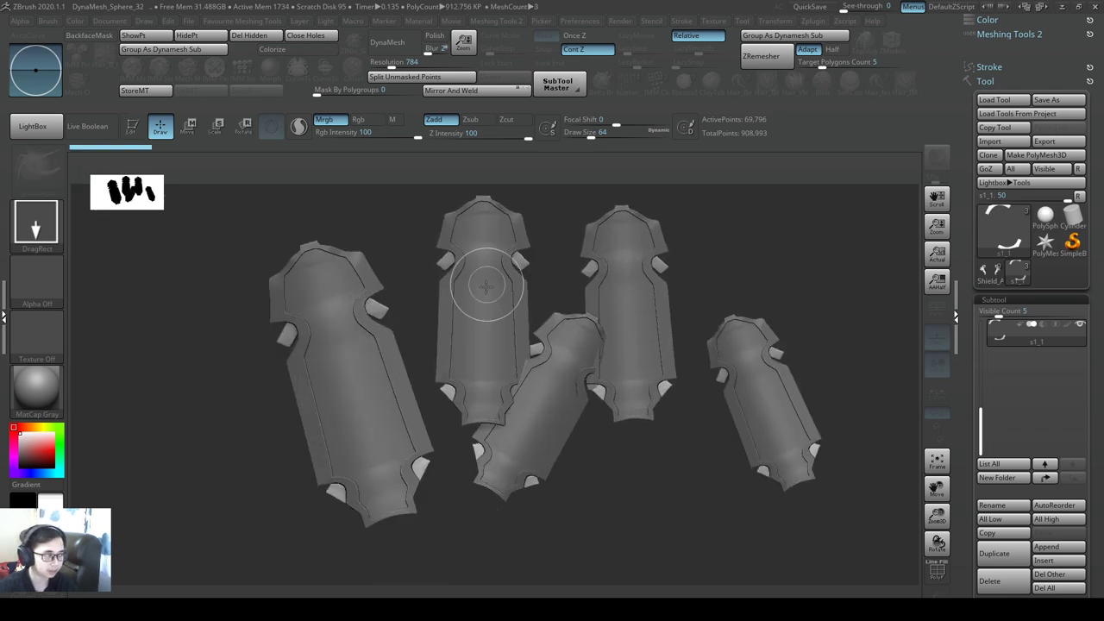
drag(485, 278, 505, 380)
- Enable Edit mode, clear the extra shield copies from the canvas, and frame the remaining shield upright from the front
click(132, 126)
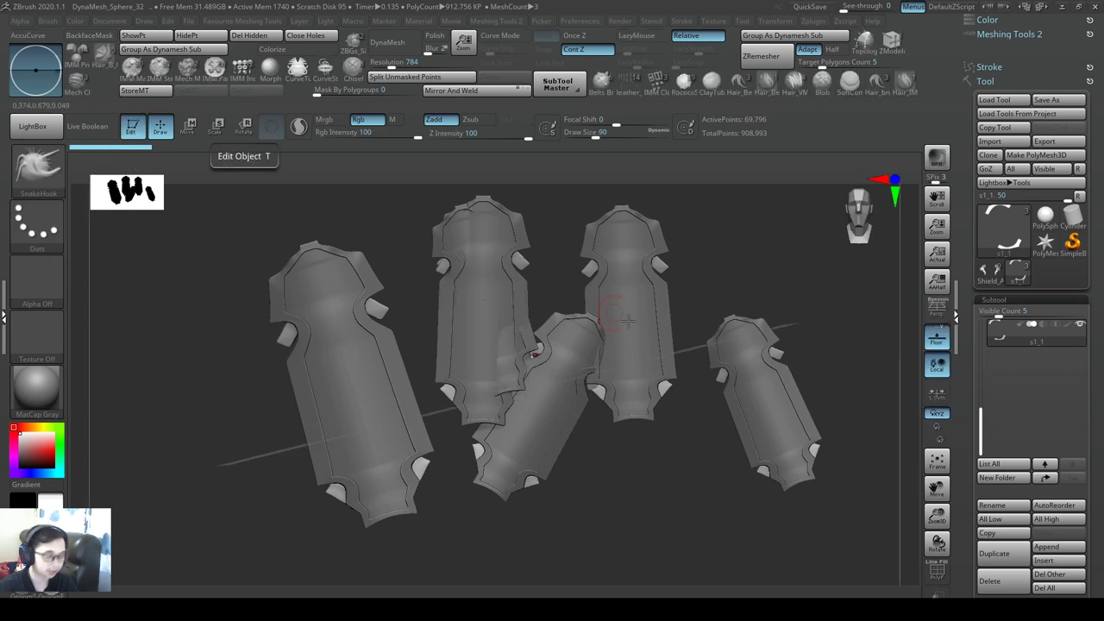
key(ctrl+n)
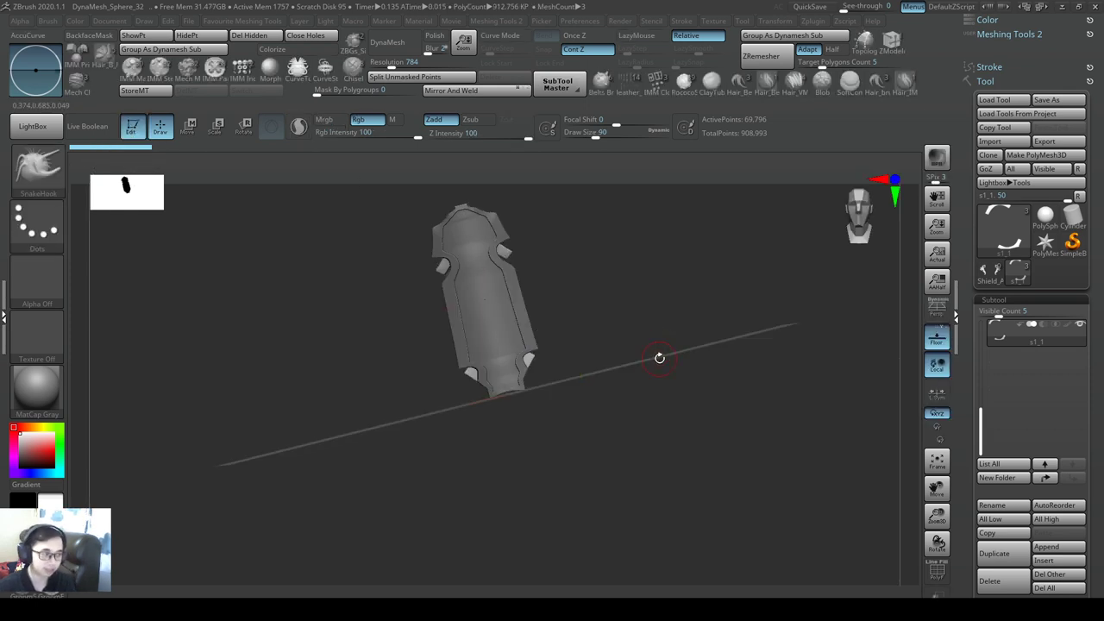
key(f)
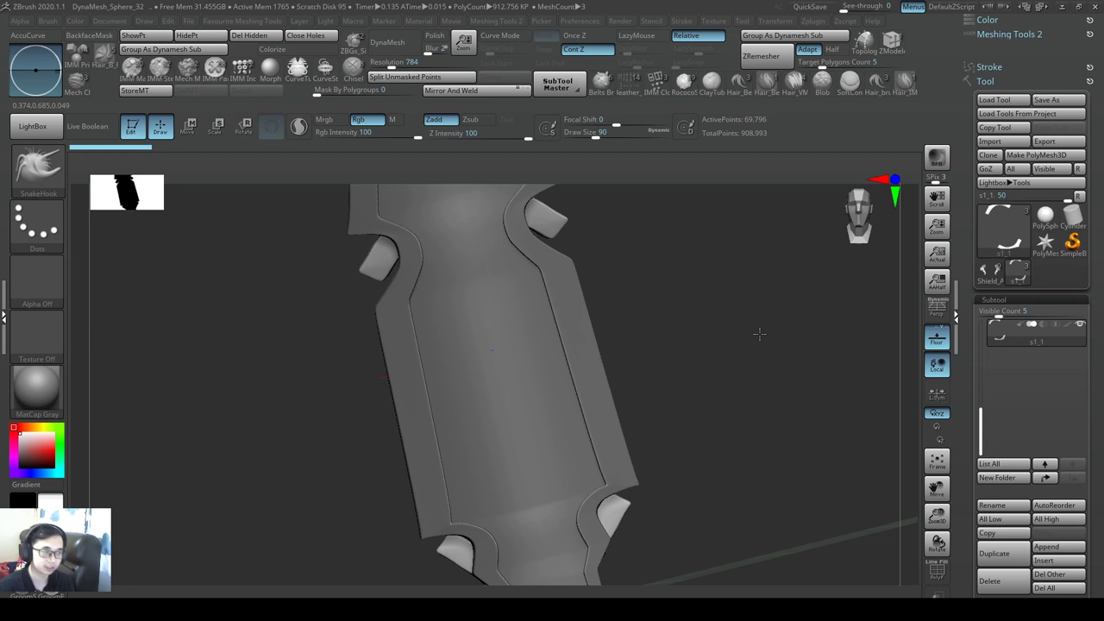
shift+right_drag(759, 333, 641, 308)
alt+right_drag(673, 409, 577, 420)
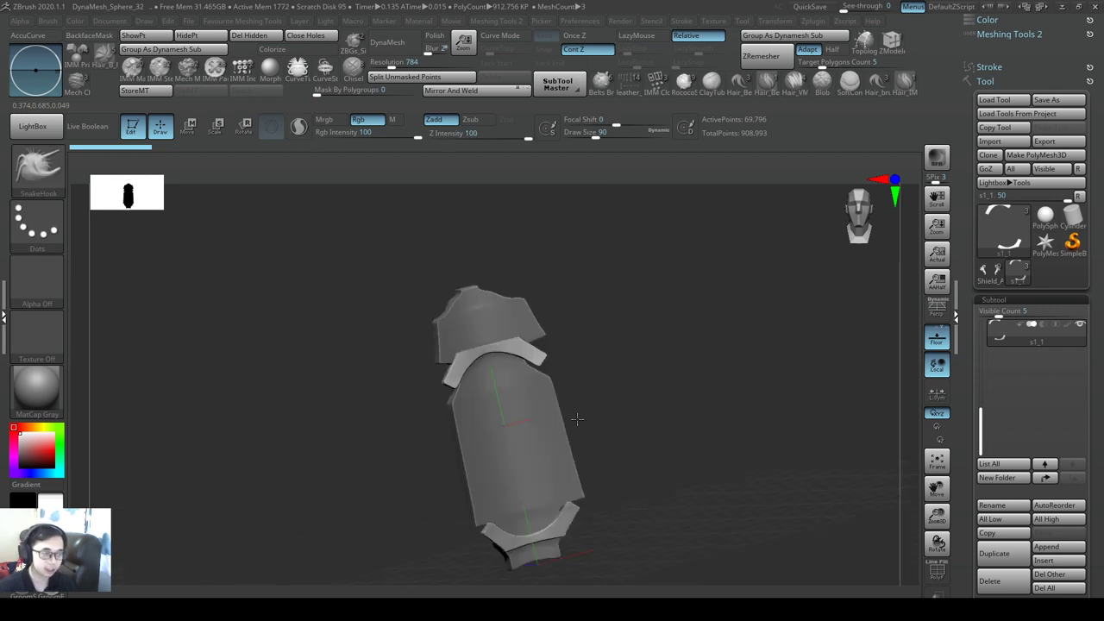
drag(577, 420, 548, 353)
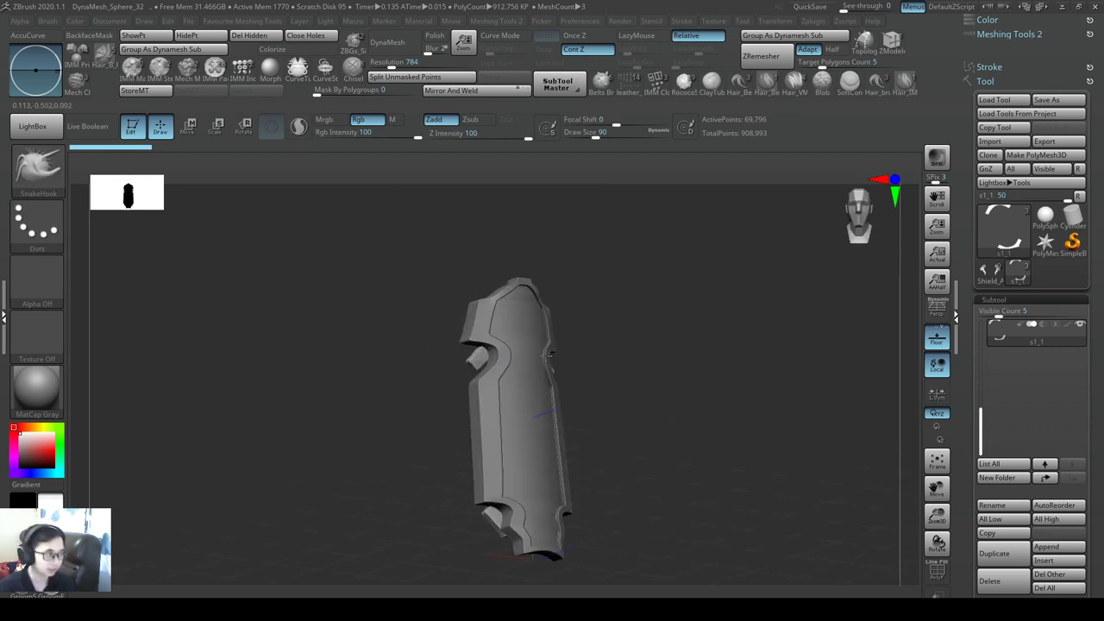
shift+right_drag(548, 354, 531, 356)
alt+right_drag(710, 411, 740, 298)
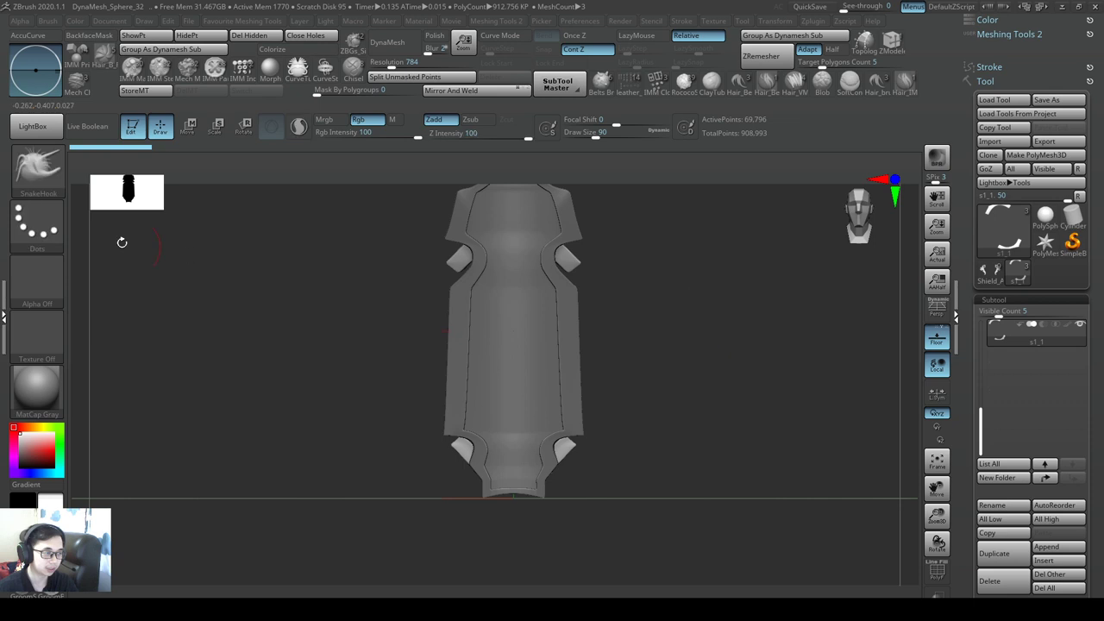
- Leave Edit mode and draw more overlapping shield copies around the existing one
click(127, 136)
click(81, 150)
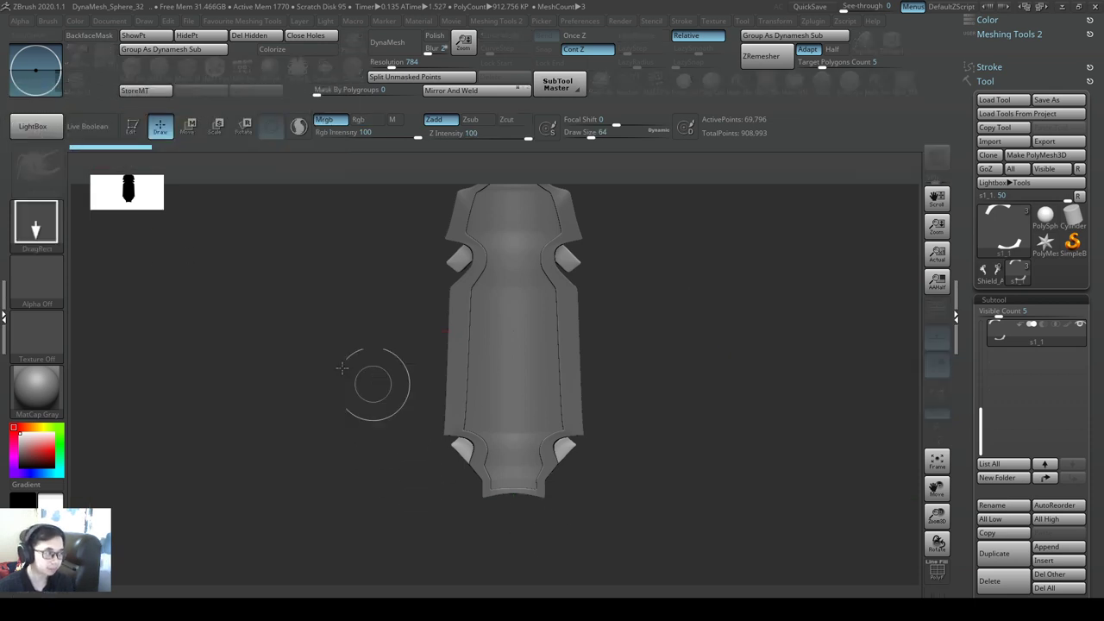
drag(336, 367, 401, 453)
drag(681, 354, 716, 405)
drag(546, 356, 457, 453)
drag(476, 370, 404, 483)
drag(358, 389, 522, 416)
drag(609, 360, 621, 459)
drag(694, 348, 711, 438)
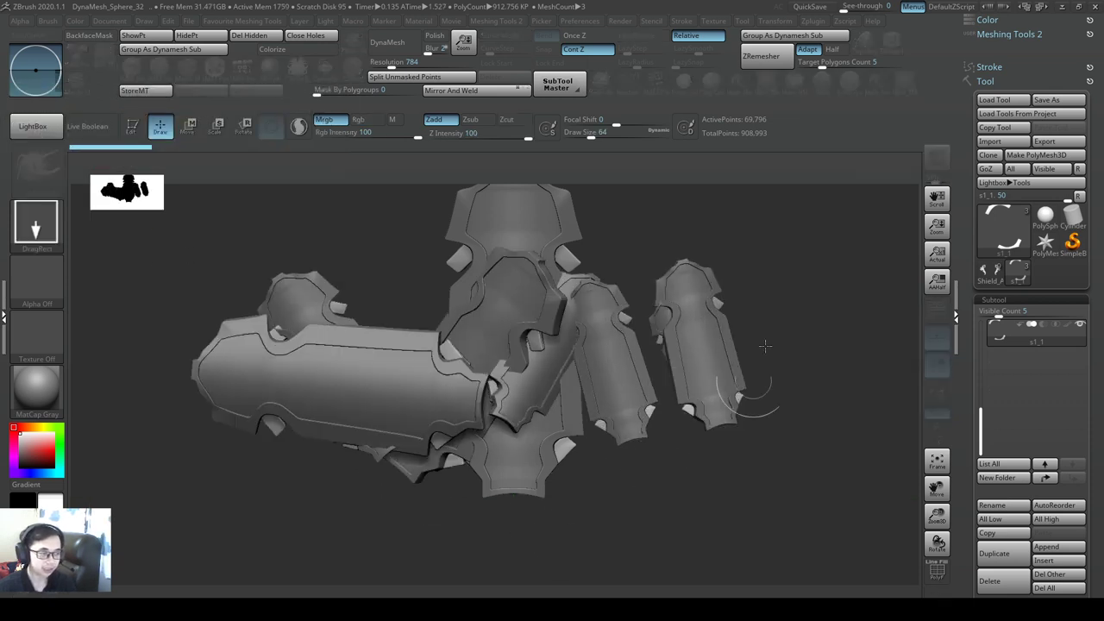
drag(775, 333, 791, 502)
- Clear the canvas, draw a single shield, enable Edit mode, and align it upright in view
key(ctrl+n)
drag(471, 281, 555, 463)
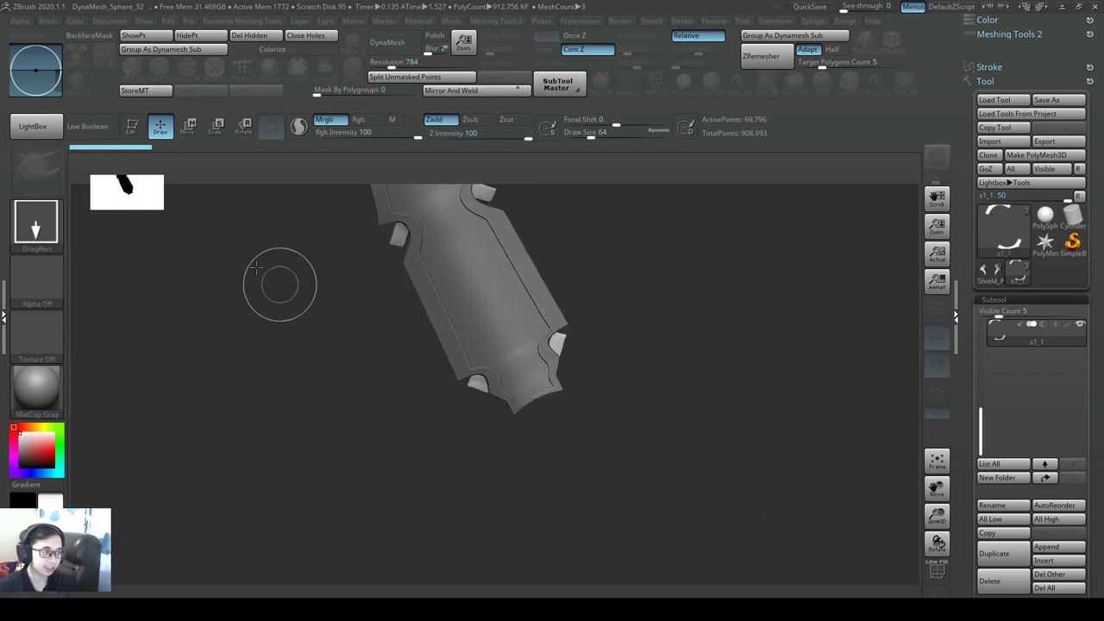
click(133, 125)
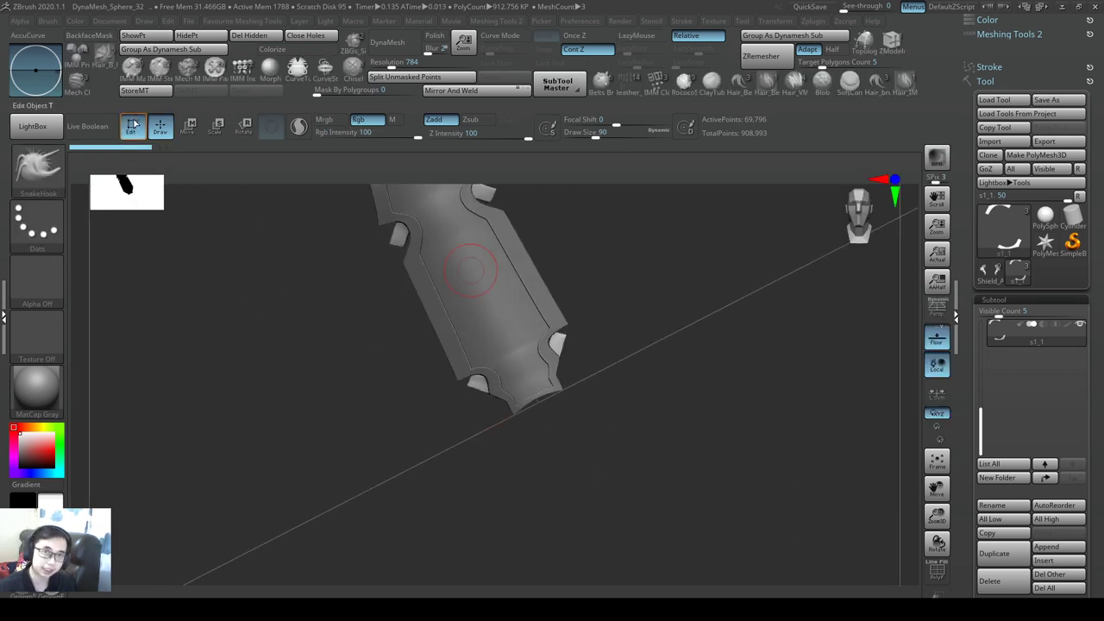
key(f)
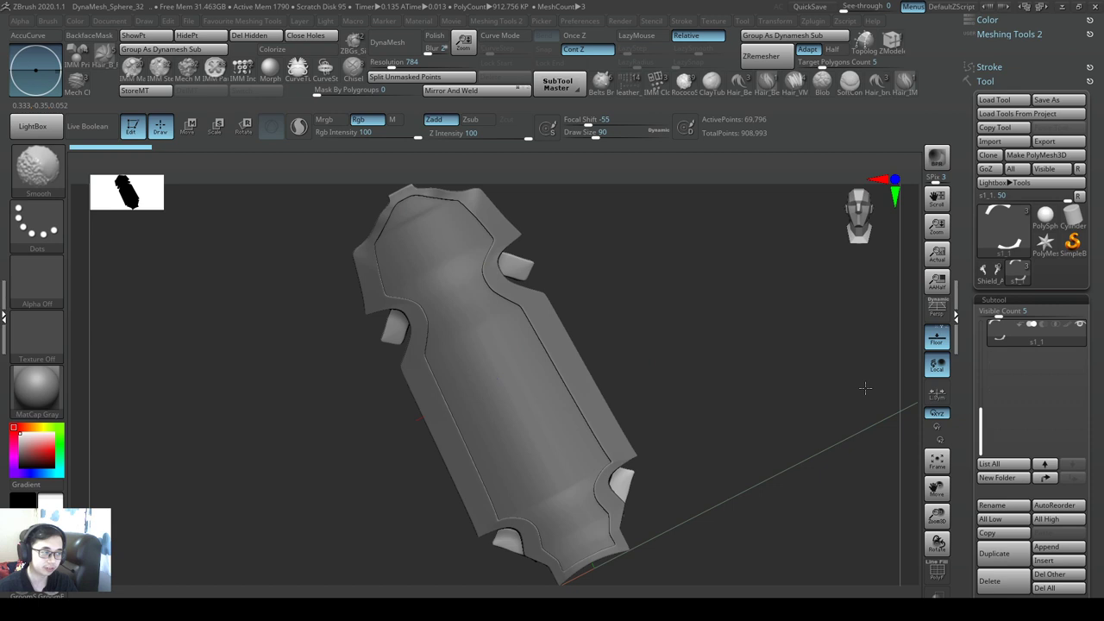
shift+drag(865, 388, 709, 349)
ctrl+right_drag(692, 384, 824, 535)
right_drag(824, 535, 741, 410)
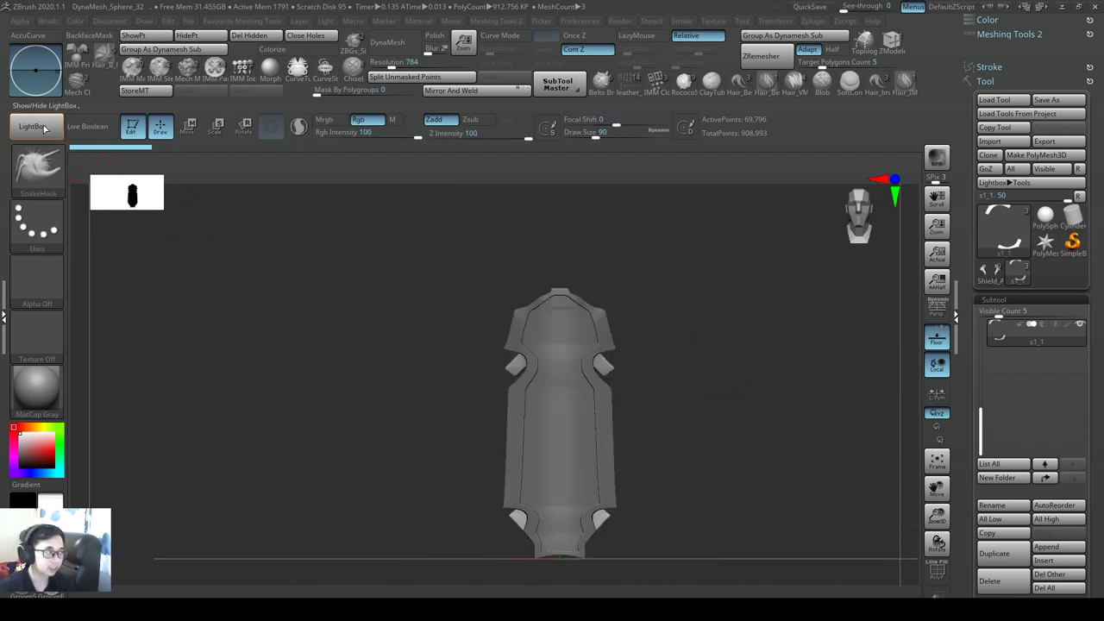
- Open the DynaMesh_Sphere_128 project
click(32, 126)
click(157, 162)
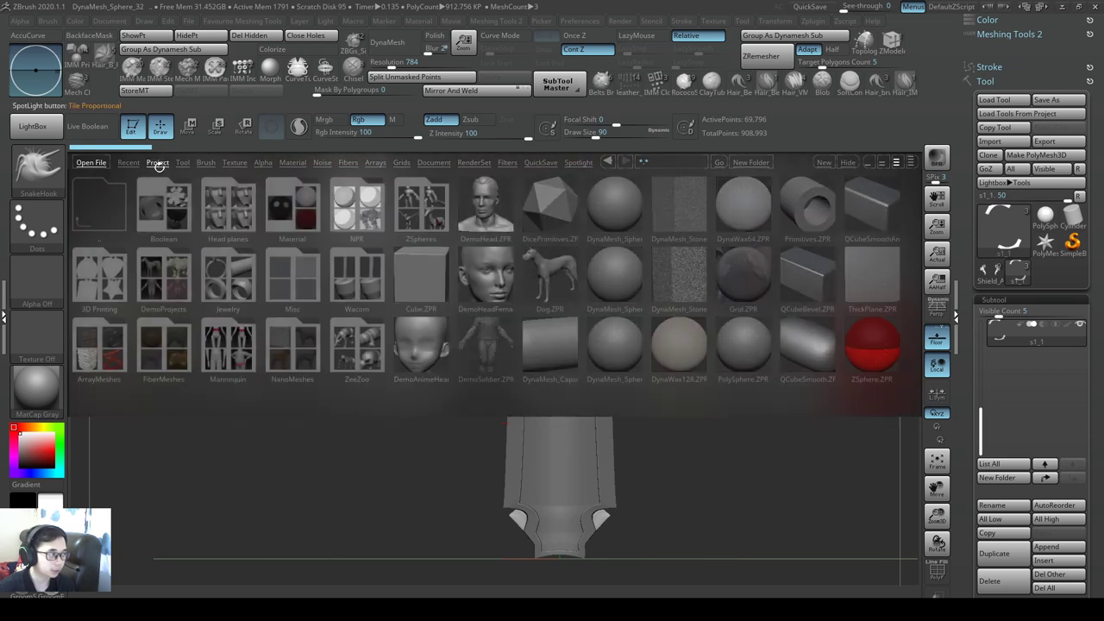
click(593, 344)
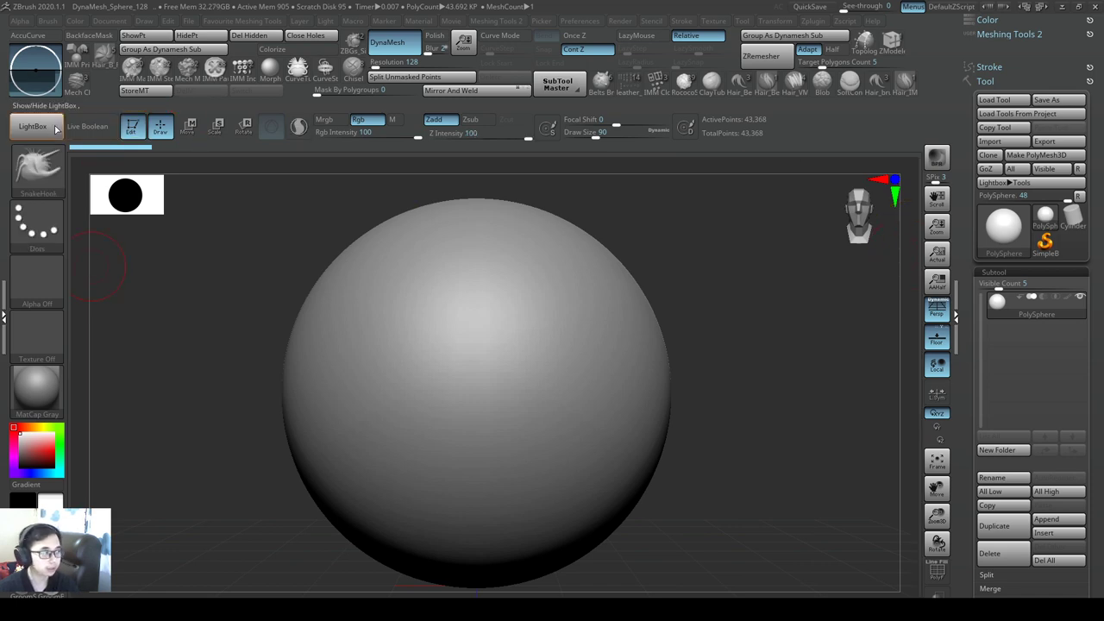
- Load the clean2 shield ZTL tool in place of the sphere, keeping Edit mode active
click(34, 126)
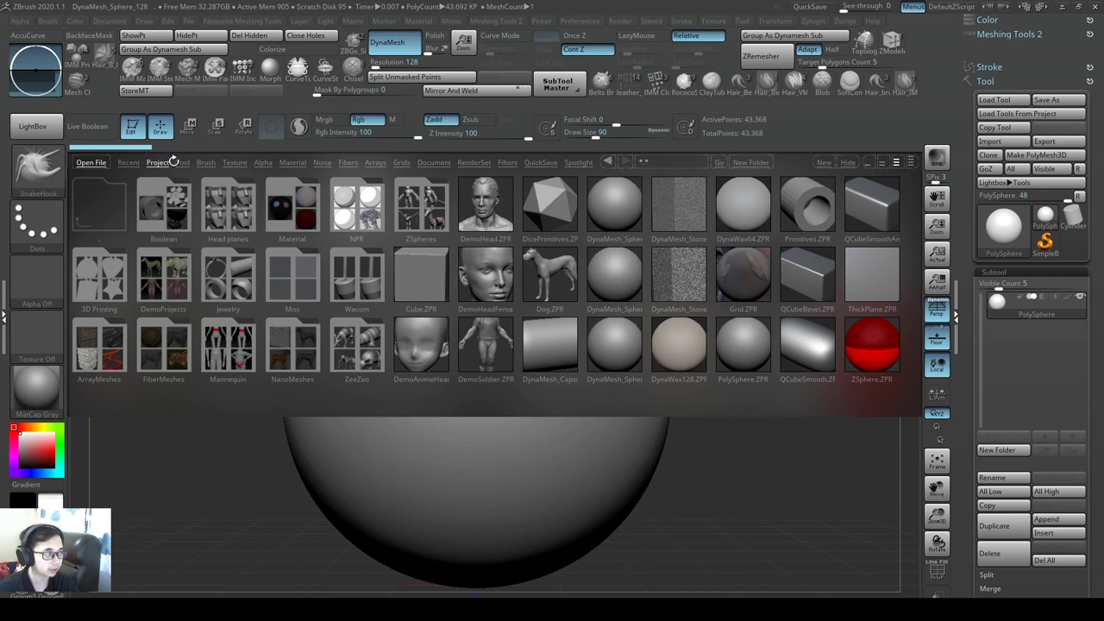
click(182, 162)
double_click(489, 282)
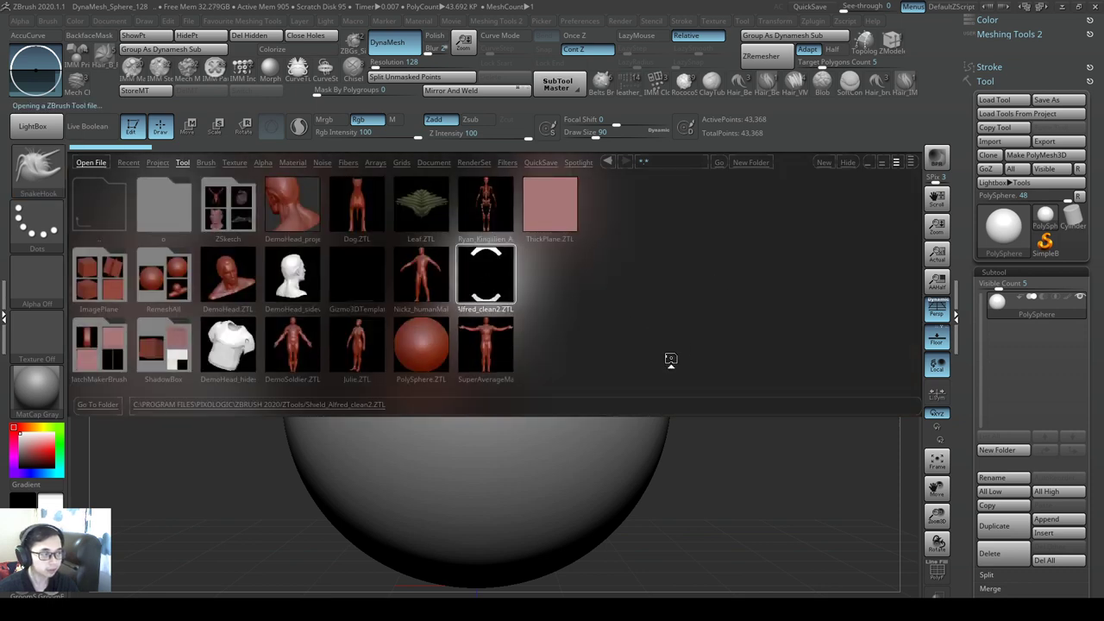
click(33, 126)
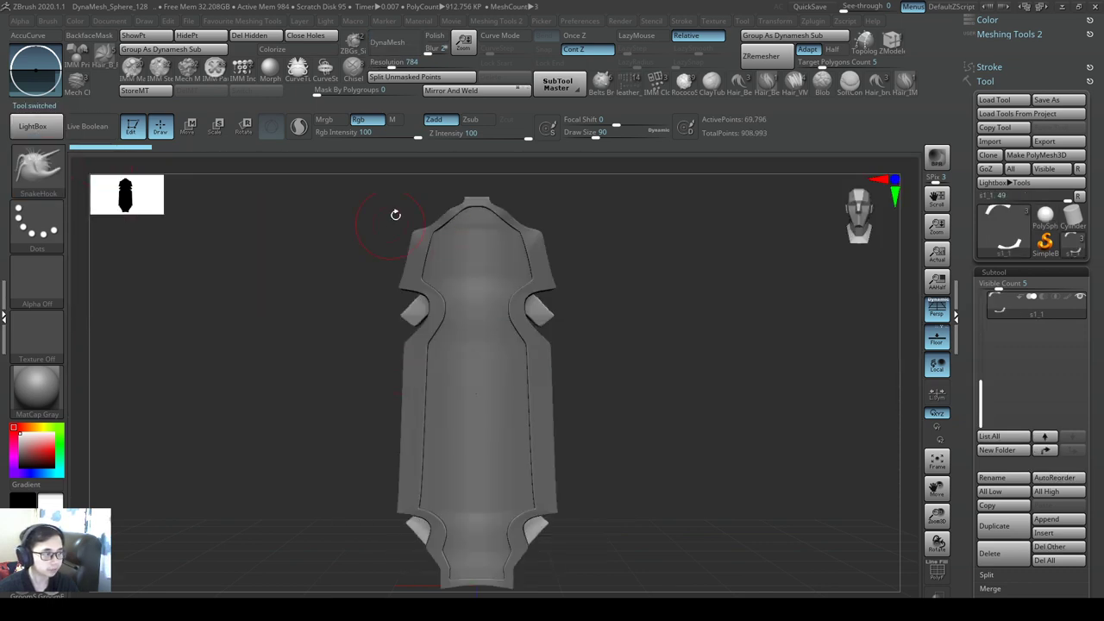
- Centre the shield in a front view and turn off perspective distortion
drag(585, 367, 697, 347)
drag(762, 278, 843, 305)
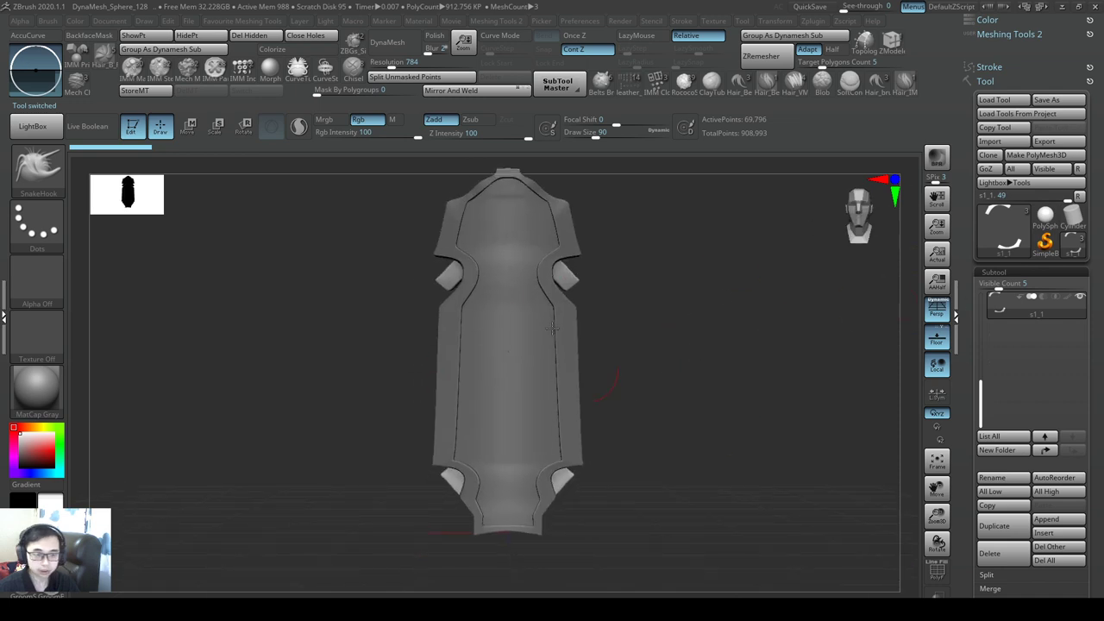
alt+drag(615, 289, 592, 320)
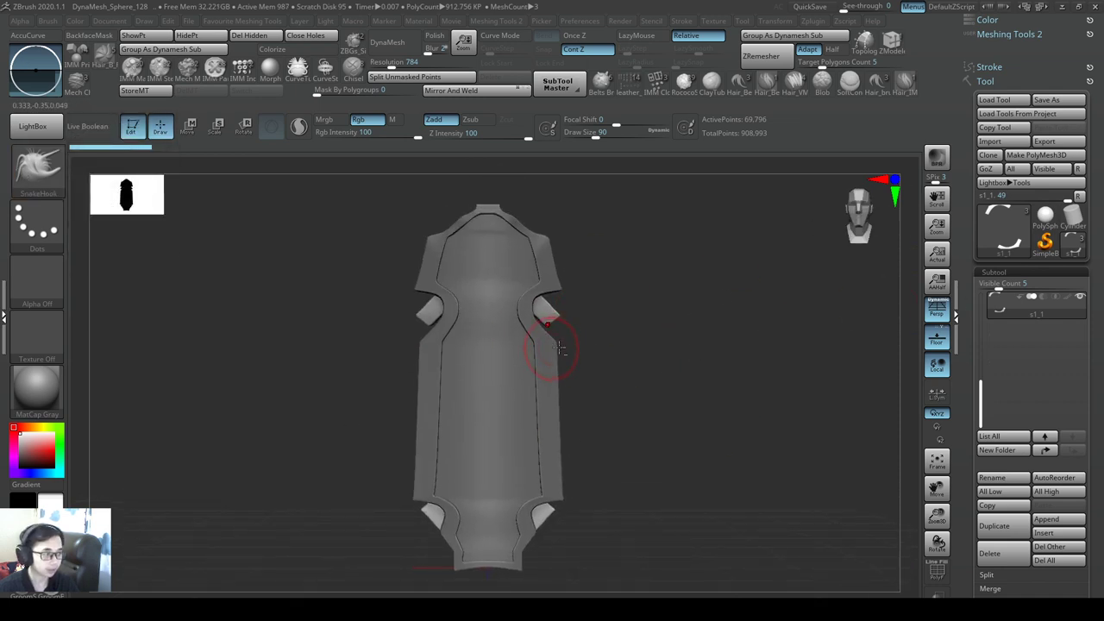
alt+right_drag(561, 348, 593, 335)
ctrl+right_drag(593, 334, 628, 314)
click(937, 316)
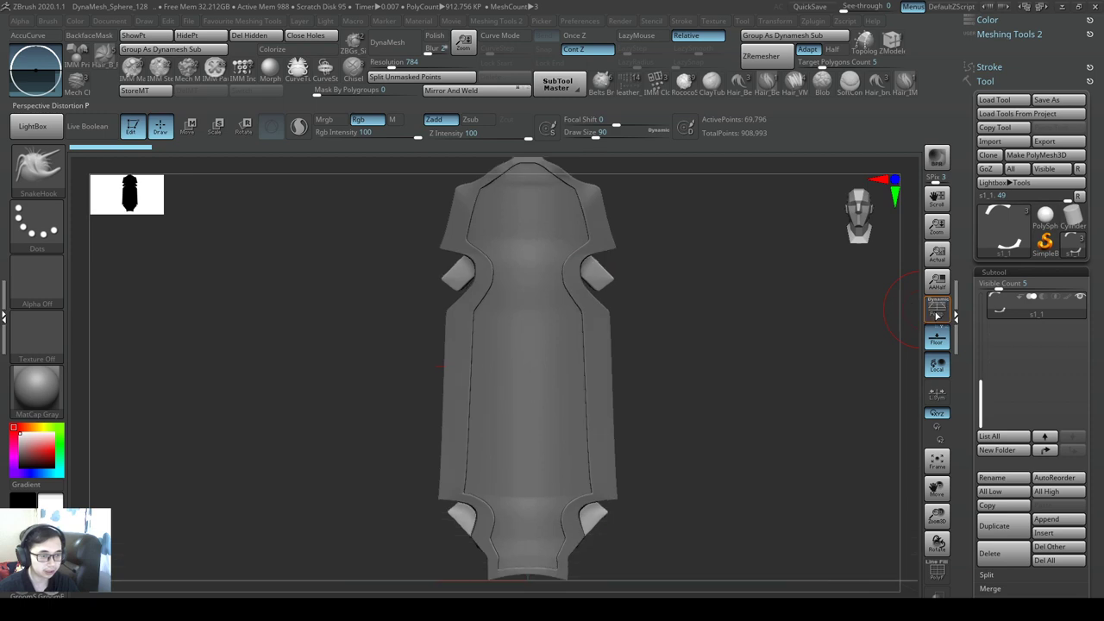
- Choose the RococoSet_IMM insert brush from the sculpting brush palette
click(43, 186)
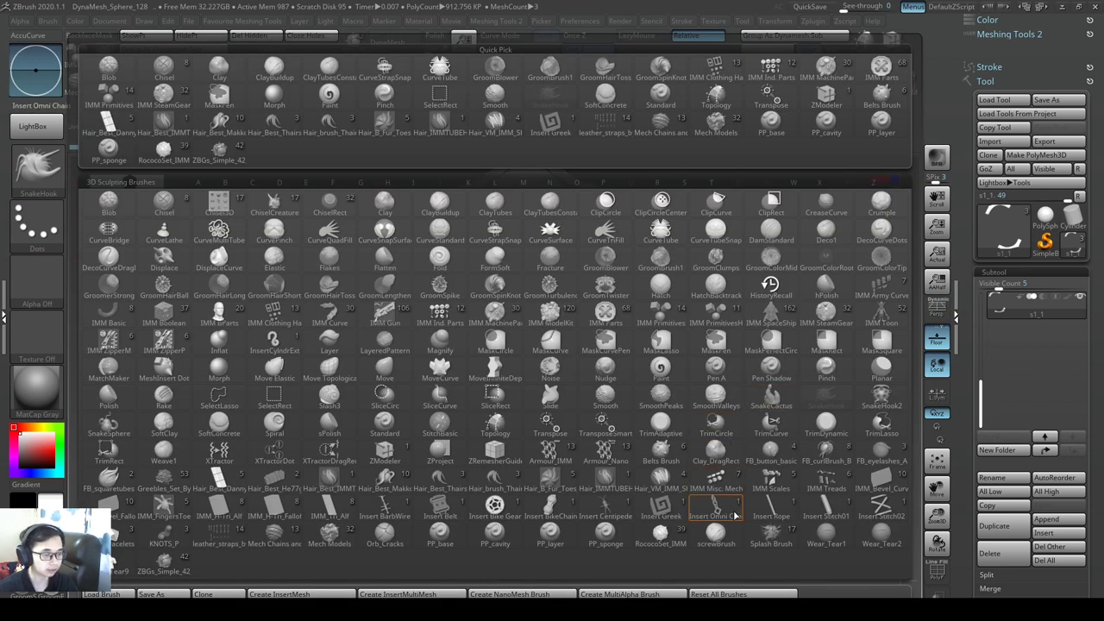
mouse_move(681, 545)
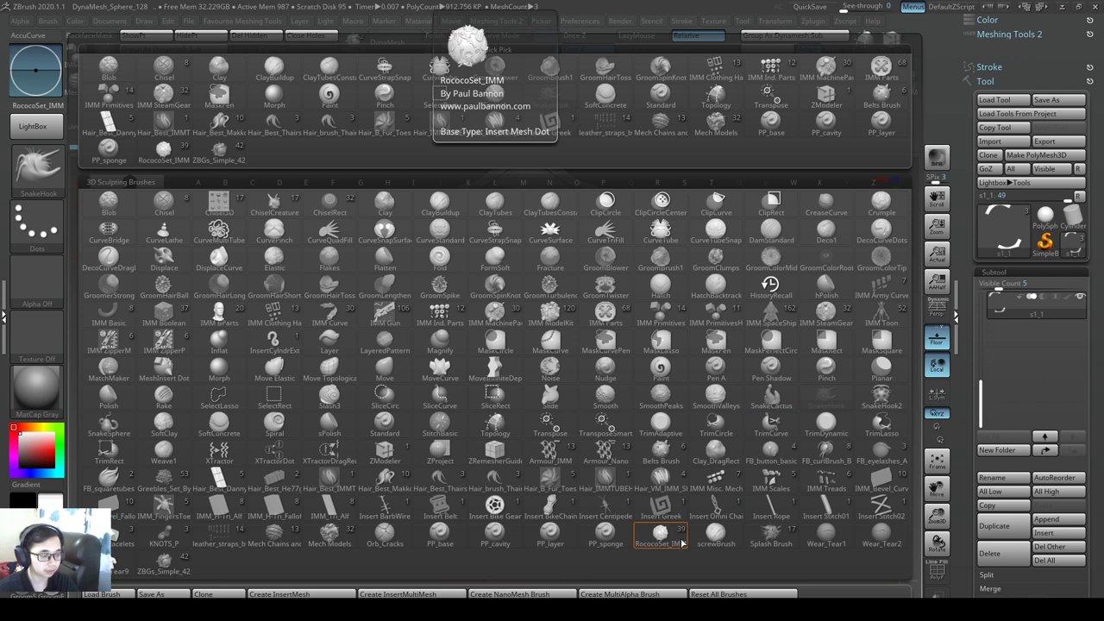
key(r)
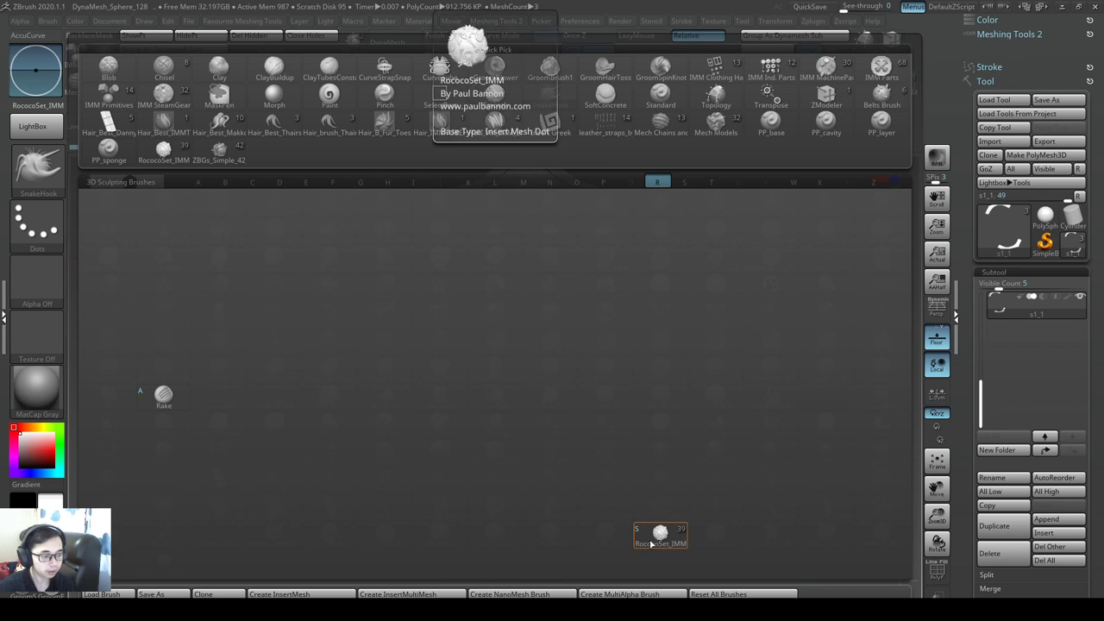
click(652, 544)
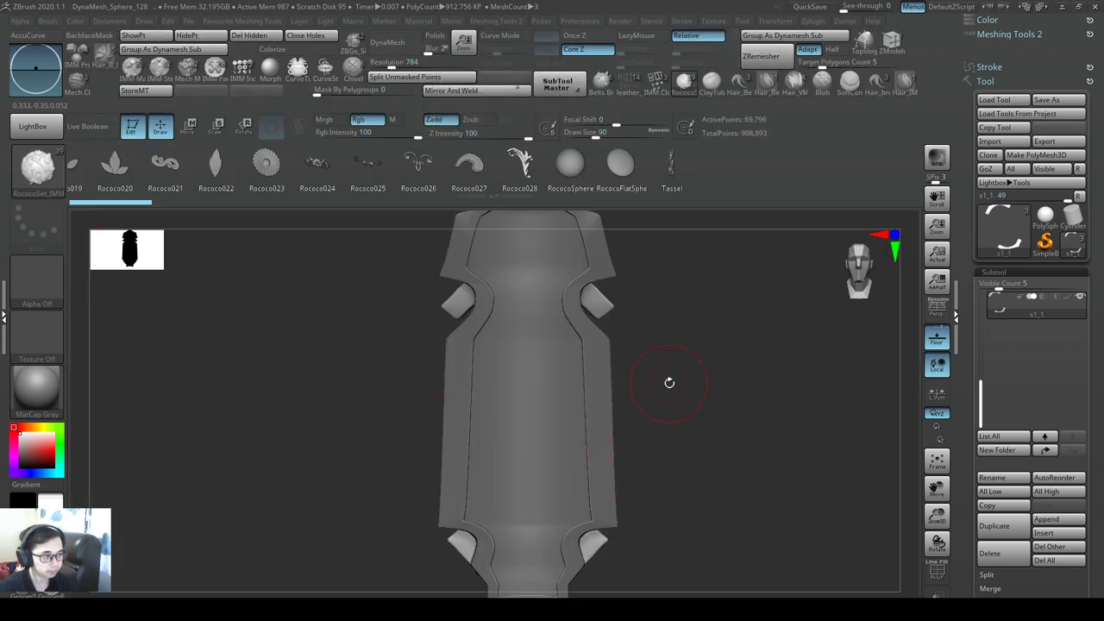
- Look through the RococoSet_IMM inserts, from the Curvebrush scrolls to the Rococo ornaments, to see which suit the shield
drag(427, 183, 764, 203)
drag(503, 191, 914, 200)
drag(273, 188, 755, 190)
mouse_move(327, 177)
mouse_down()
mouse_move(861, 183)
mouse_move(328, 186)
mouse_up()
scroll(642, 183, down, 10)
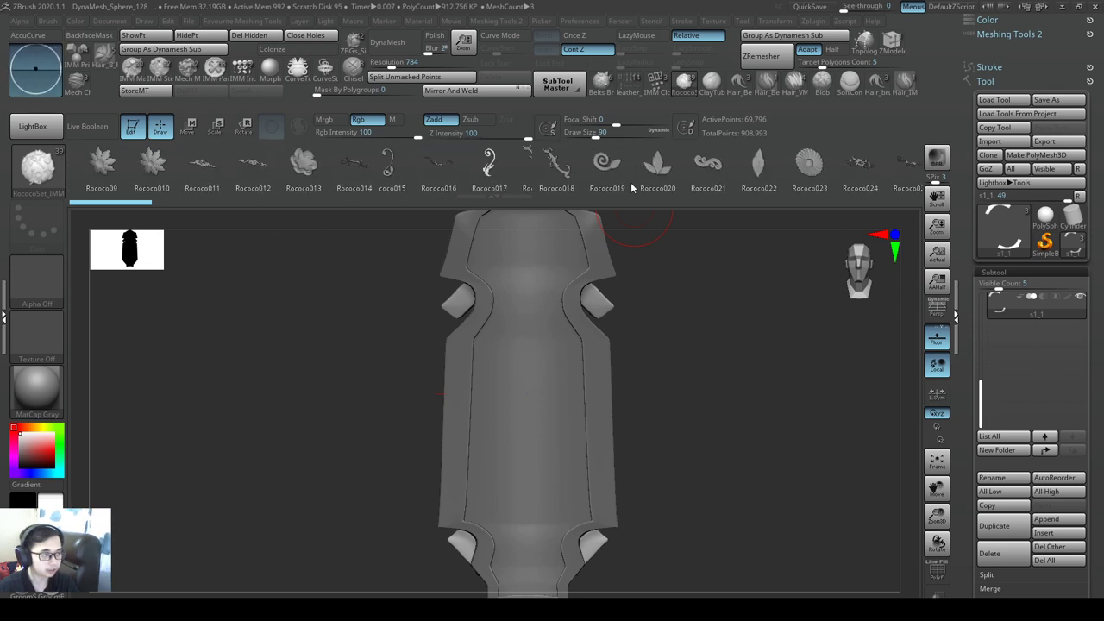
scroll(664, 191, up, 18)
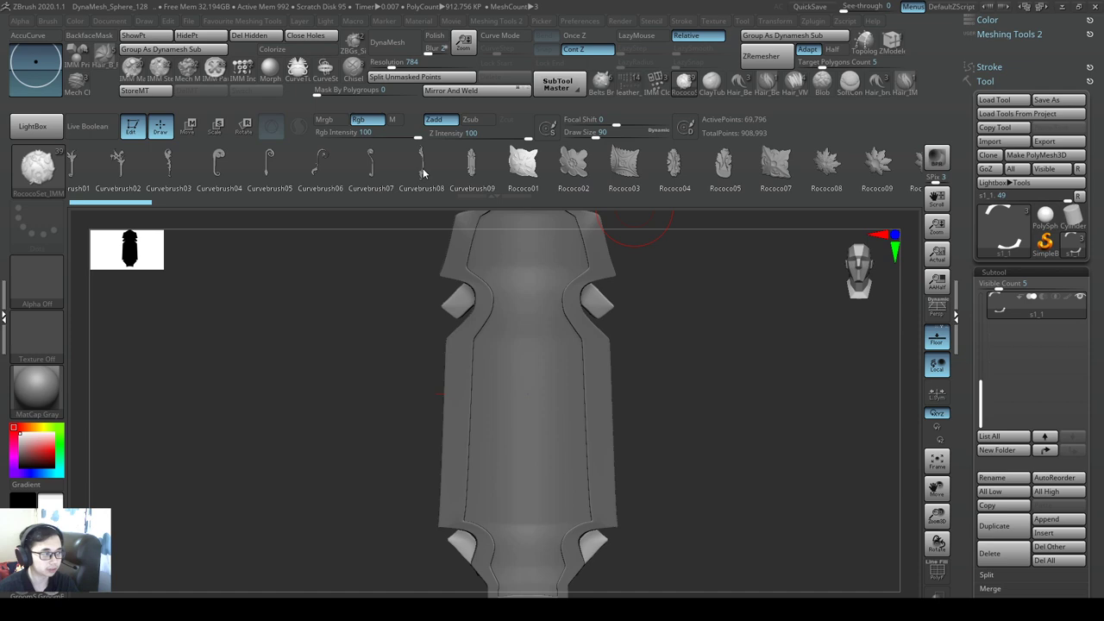
drag(664, 191, 630, 188)
key(m)
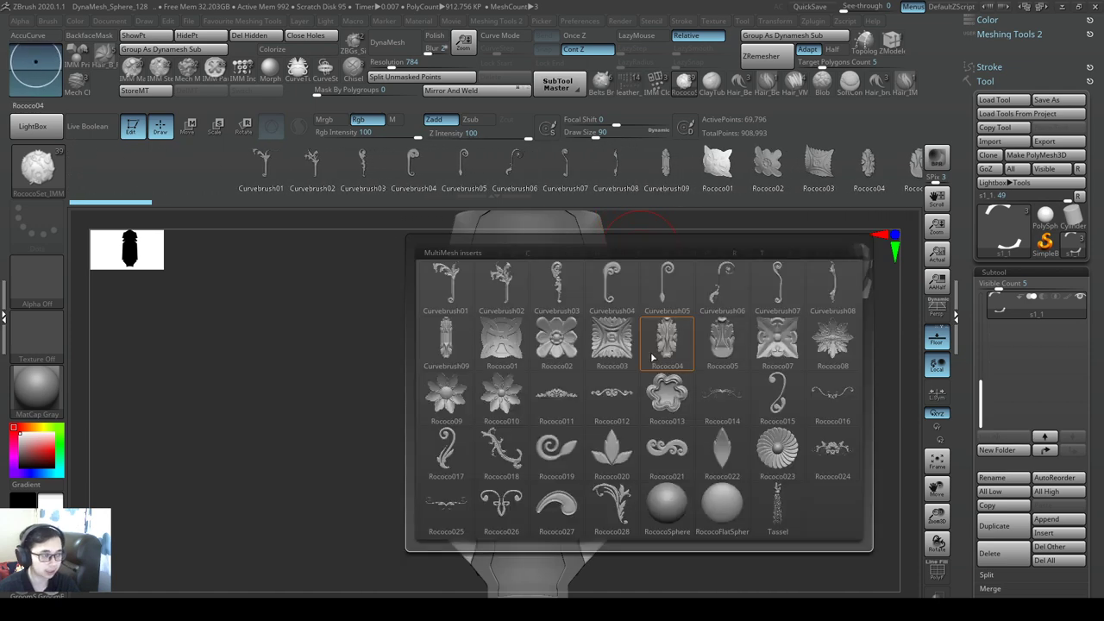
key(m)
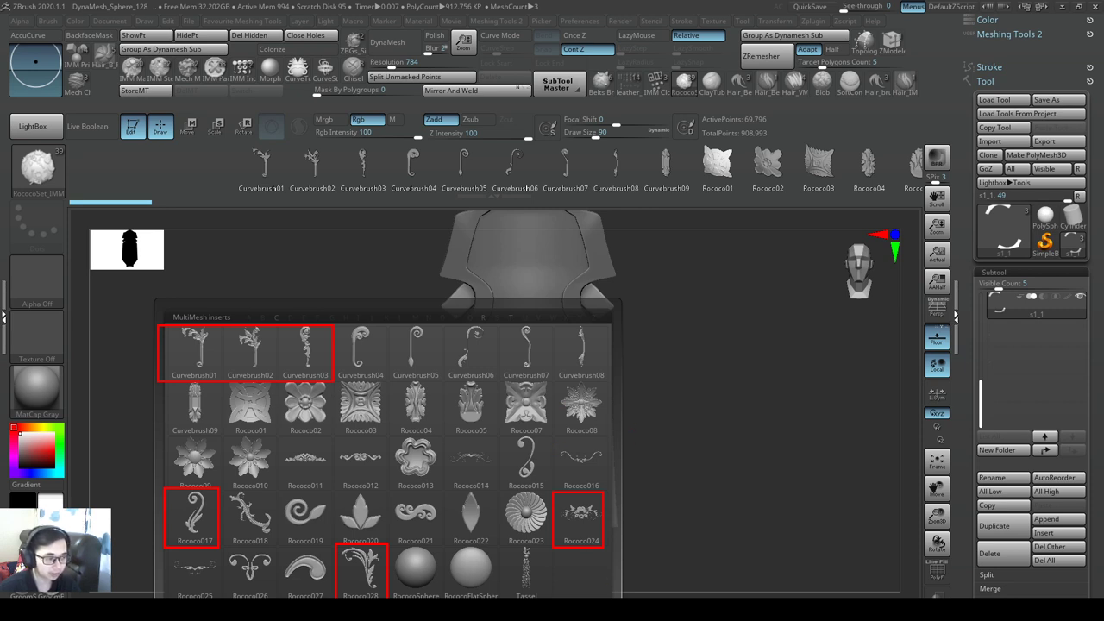
click(602, 514)
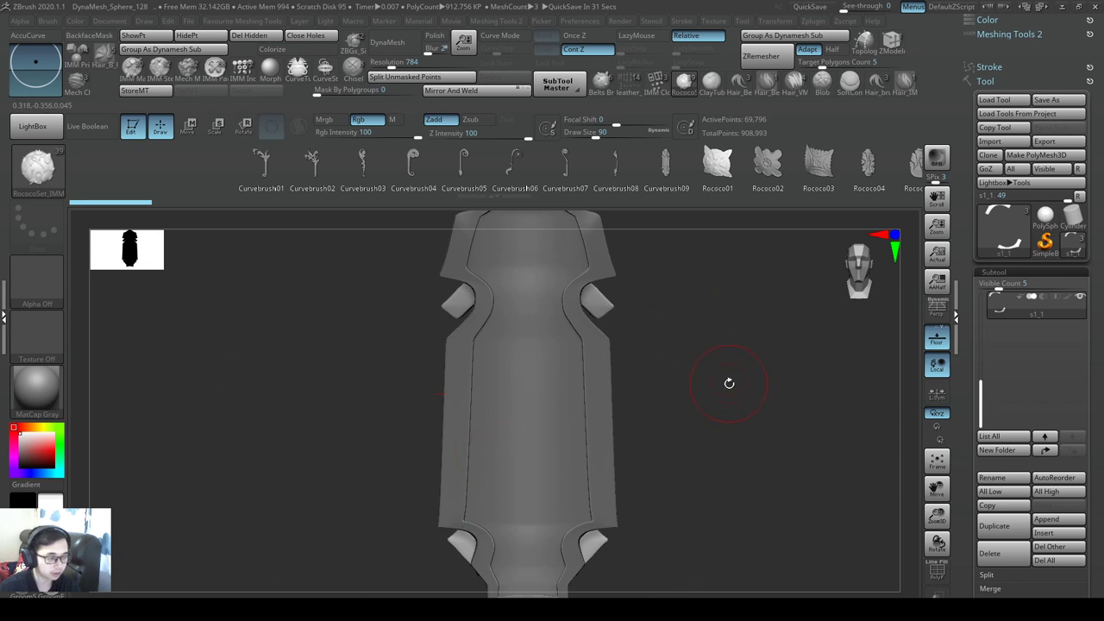
- Frame the lower part of the shield in front view and choose the Curvebrush03 insert
mouse_move(729, 384)
alt+mouse_down()
mouse_move(680, 382)
mouse_move(673, 419)
alt+mouse_up()
mouse_move(592, 397)
alt+mouse_down()
mouse_move(638, 256)
mouse_move(673, 355)
alt+mouse_up()
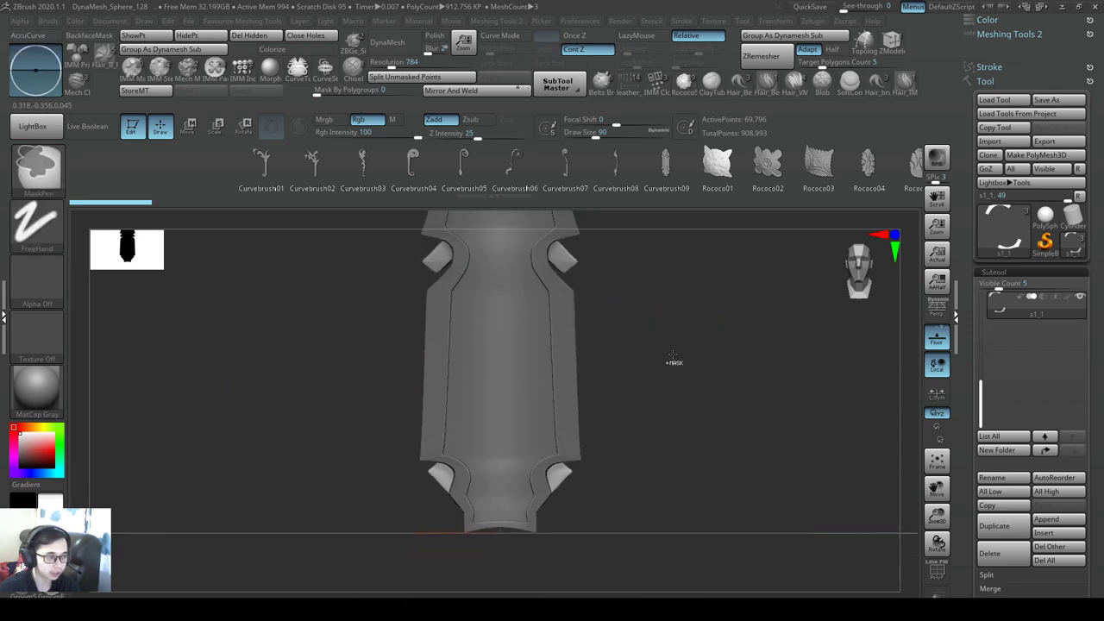
alt+drag(601, 320, 587, 379)
drag(484, 548, 655, 402)
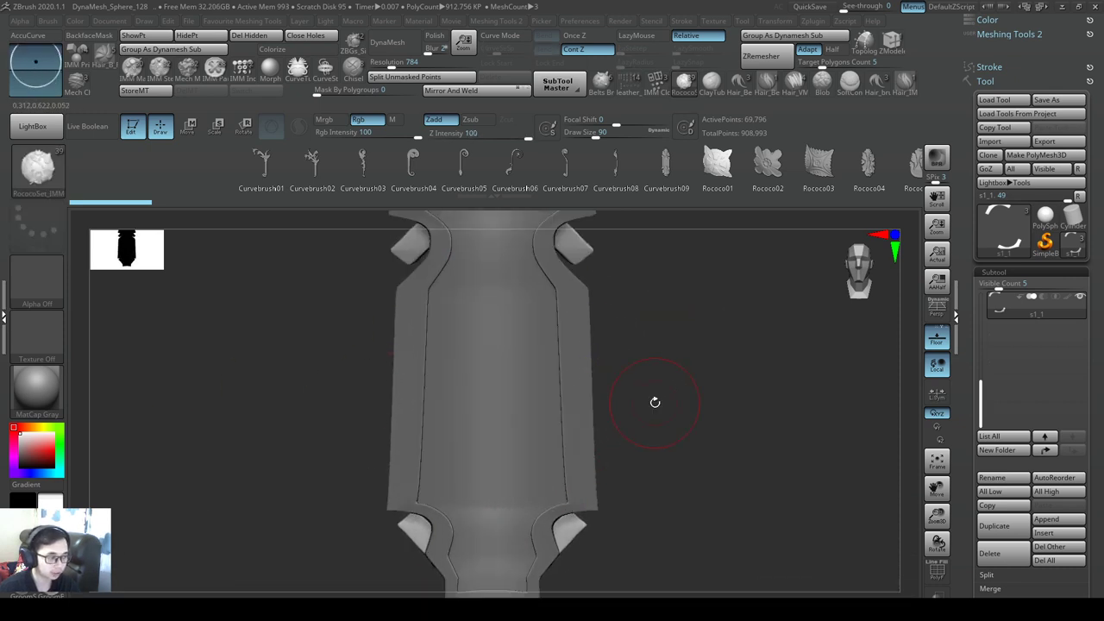
drag(525, 395, 593, 485)
alt+right_drag(588, 463, 570, 455)
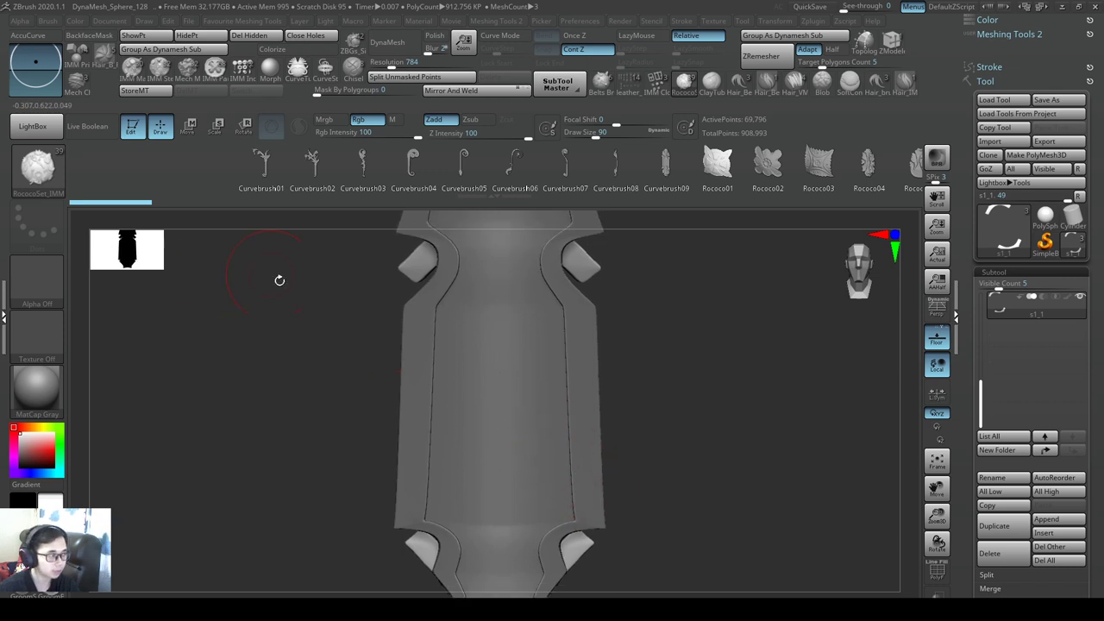
click(191, 169)
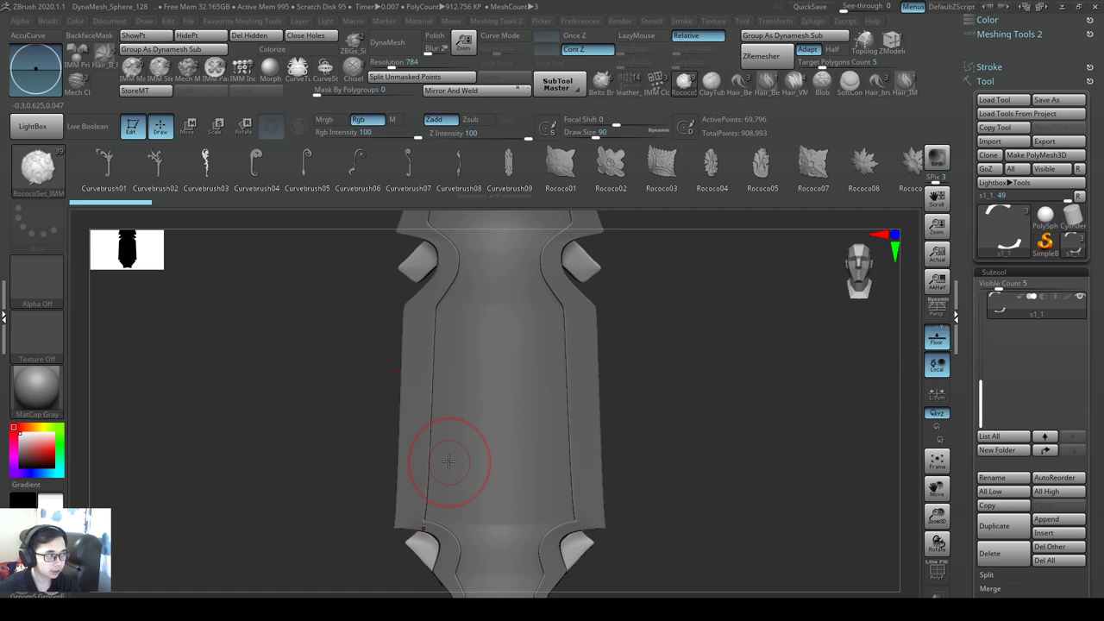
drag(503, 498, 601, 421)
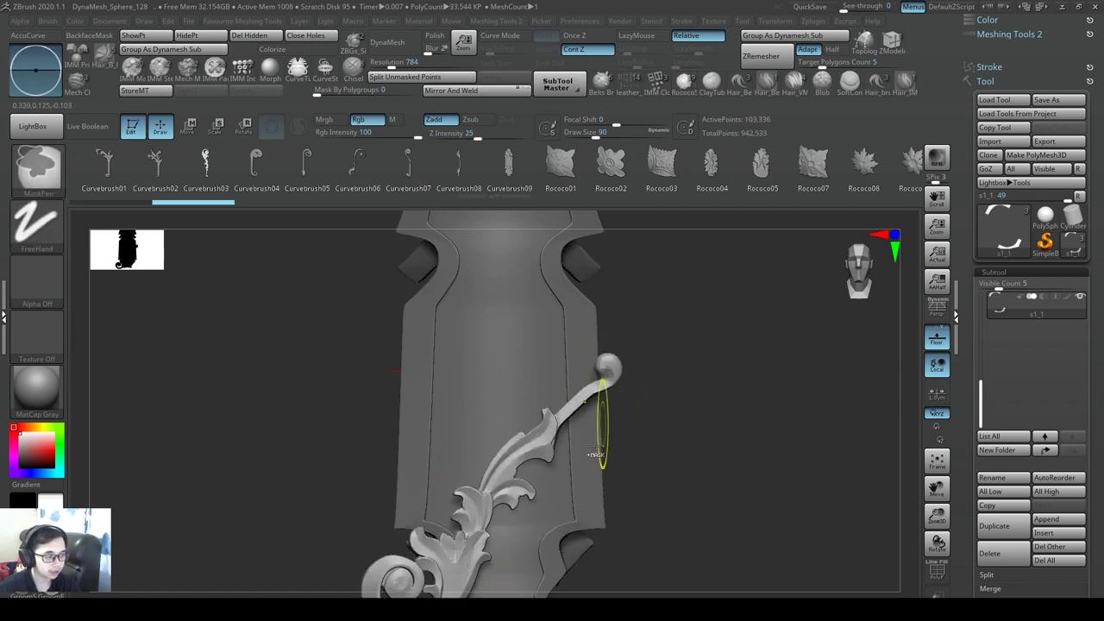
key(ctrl+z)
mouse_move(562, 489)
mouse_down()
mouse_move(529, 466)
mouse_move(643, 367)
mouse_up()
key(ctrl+z)
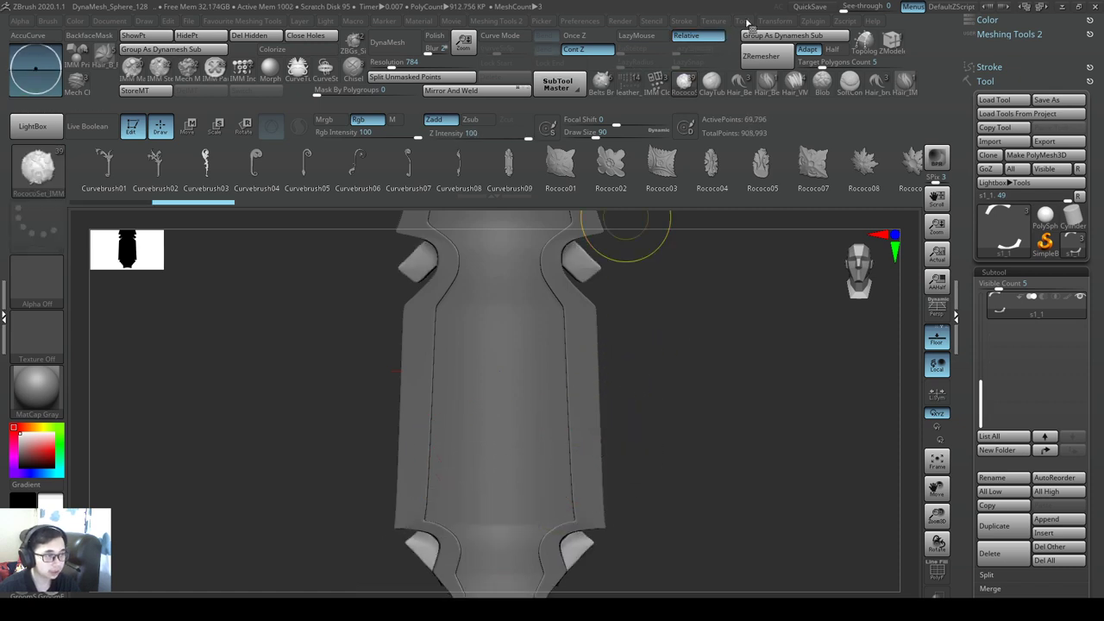
- Activate symmetry on the X axis and insert a mirrored pair of Curvebrush03 ornaments on the lower shield
click(781, 21)
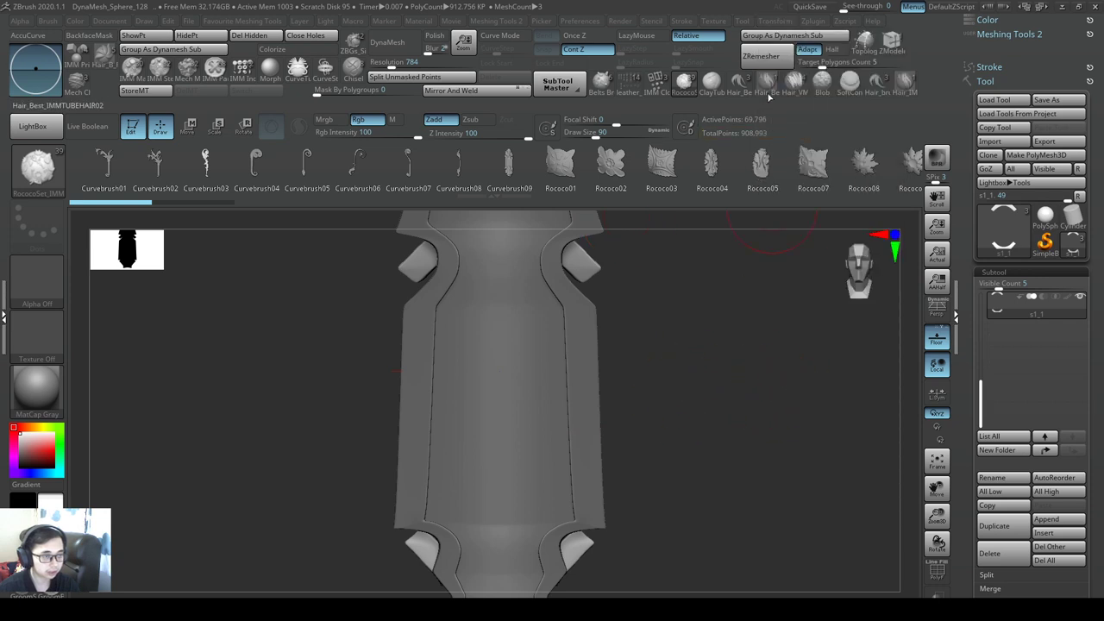
mouse_move(526, 468)
mouse_down()
mouse_move(563, 540)
mouse_move(600, 500)
mouse_move(613, 429)
mouse_move(597, 376)
mouse_move(603, 393)
mouse_up()
click(780, 21)
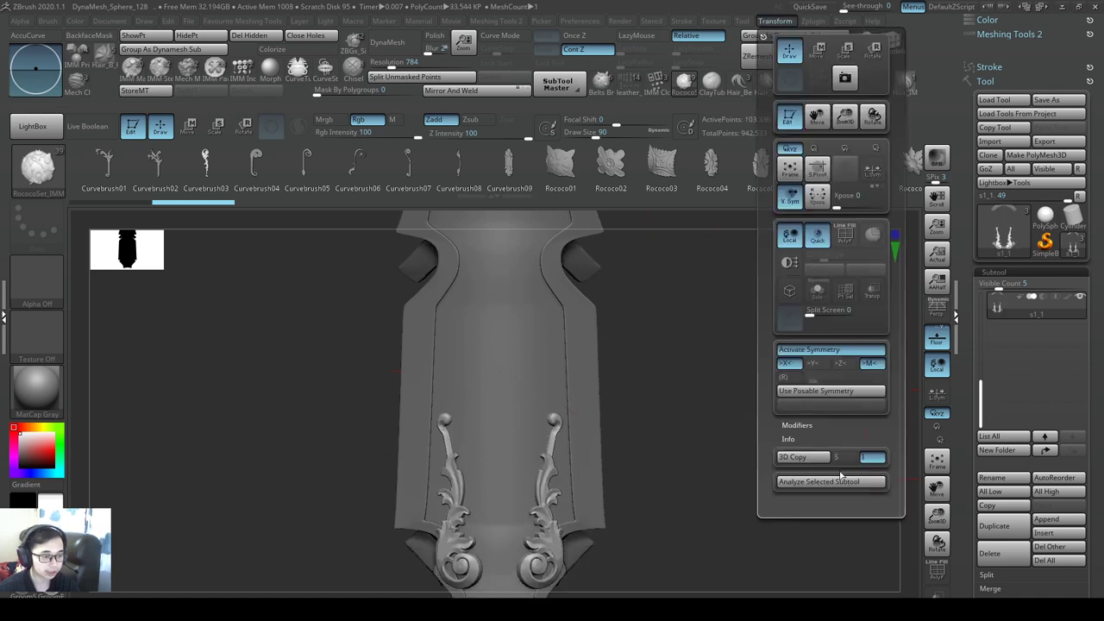
click(788, 365)
drag(633, 460, 577, 549)
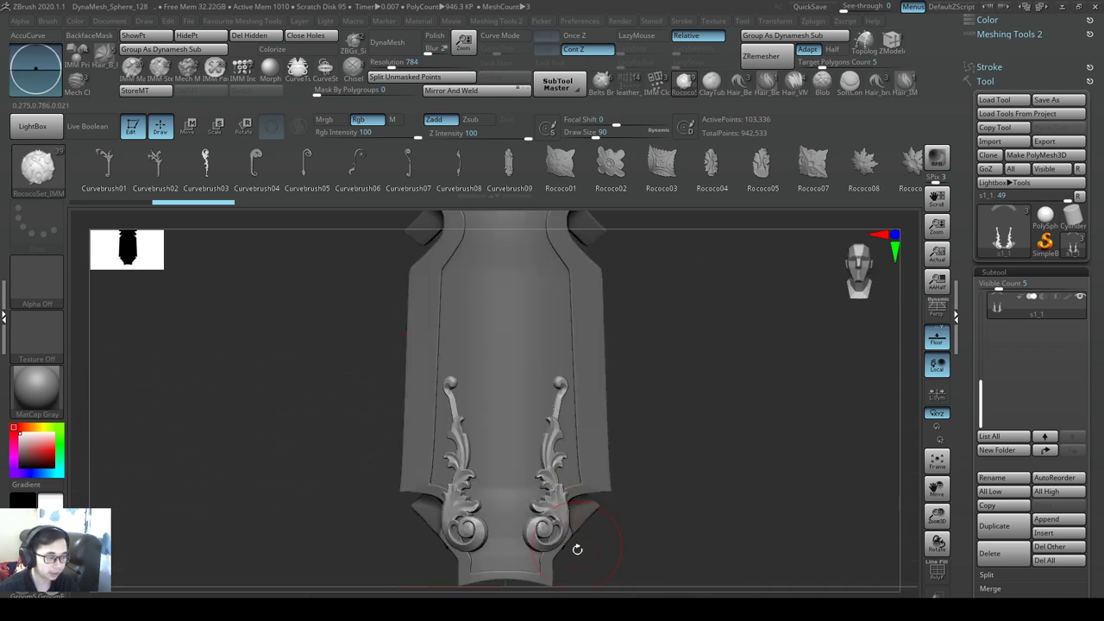
drag(562, 453, 422, 235)
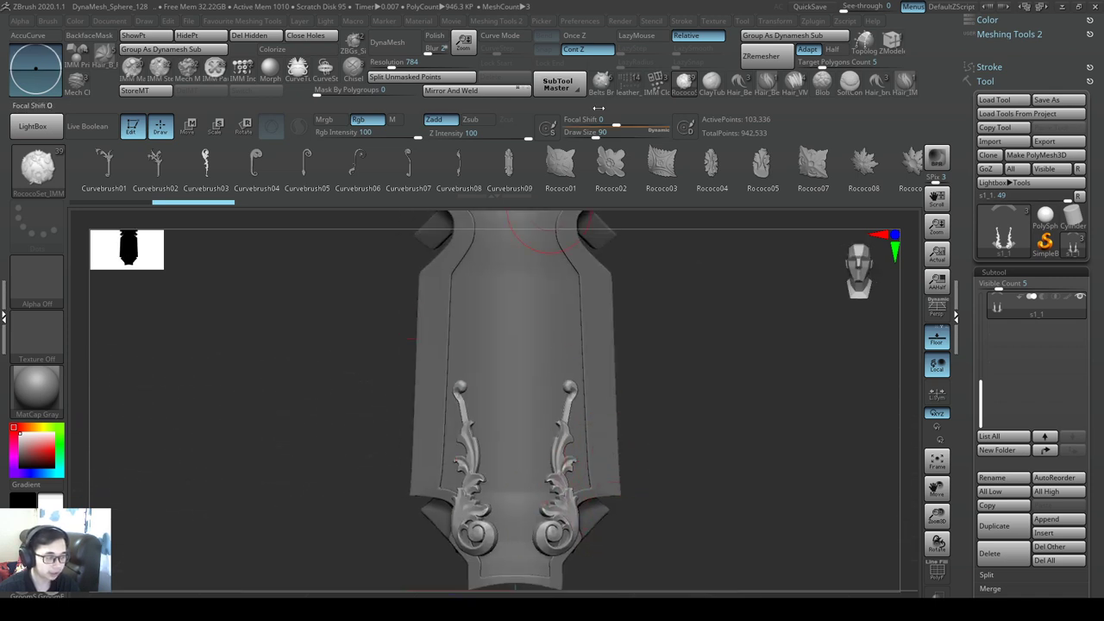
- Split the unmasked ornament pair into its own subtool and select that subtool
click(415, 78)
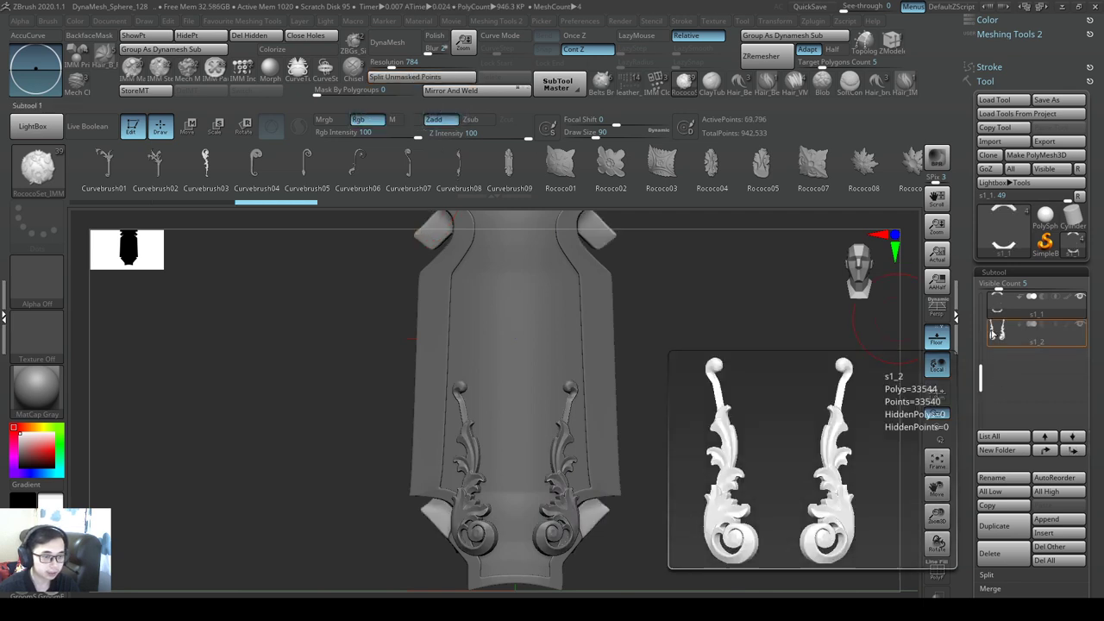
click(992, 334)
alt+drag(658, 450, 652, 419)
- Move the mirrored ornaments outward onto the lower side borders of the shield, aligning them with its surface from the side
key(w)
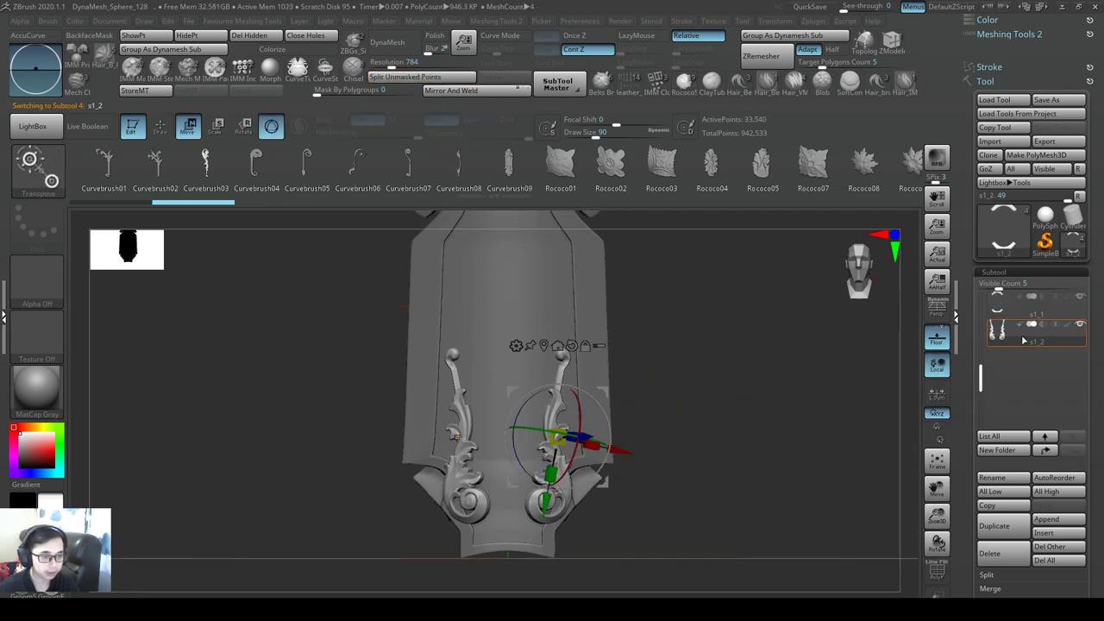
alt+drag(640, 481, 523, 379)
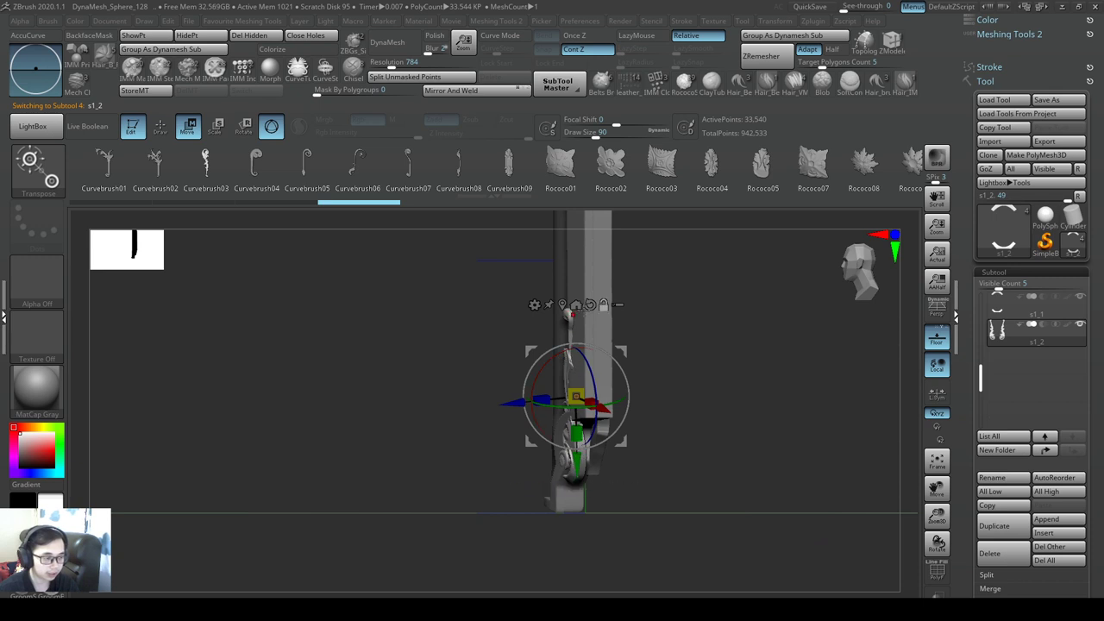
right_drag(595, 371, 653, 377)
drag(618, 428, 586, 400)
key(q)
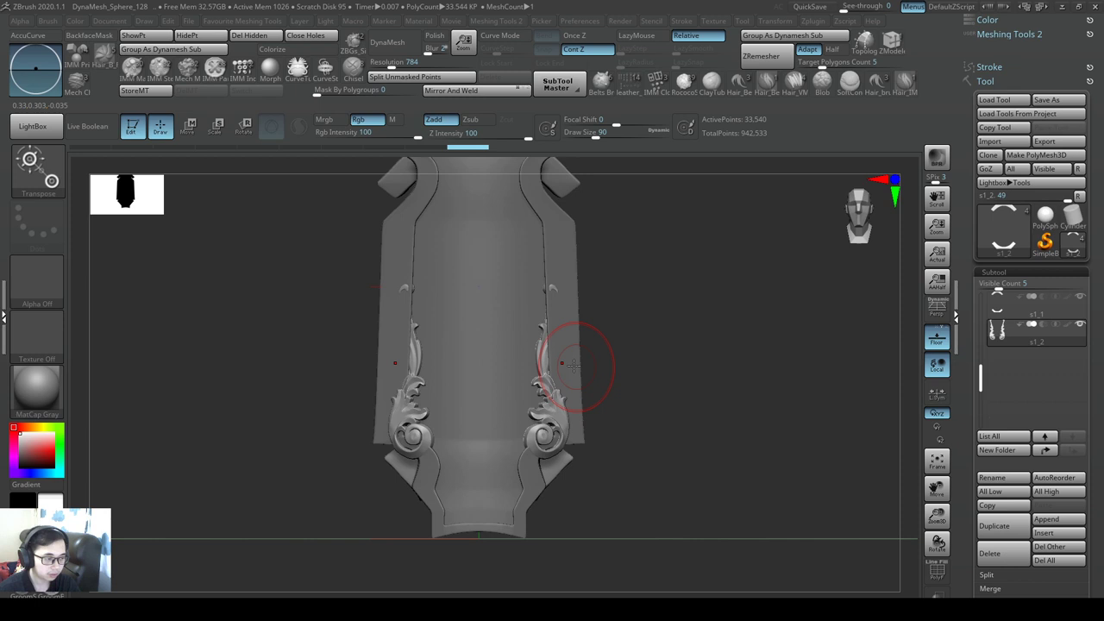
- Bend the ornaments along the shield's inner border groove with the SnakeHook brush at draw size 268
mouse_move(569, 462)
mouse_down()
mouse_move(545, 454)
mouse_move(556, 442)
mouse_up()
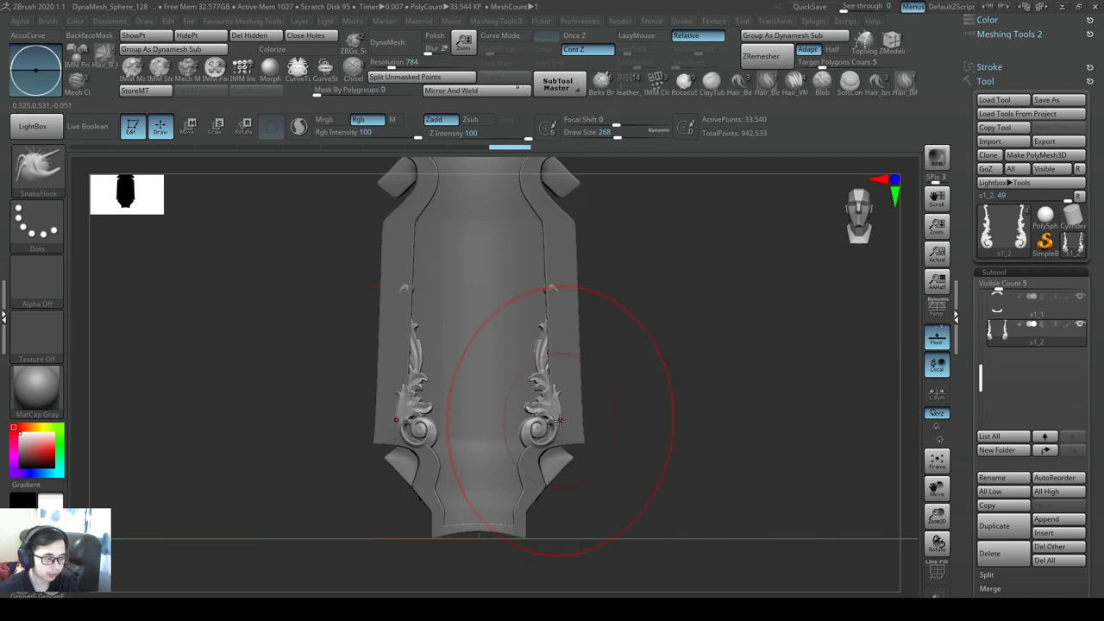
mouse_move(562, 414)
right_down()
mouse_move(528, 399)
mouse_move(531, 379)
right_up()
drag(555, 280, 552, 282)
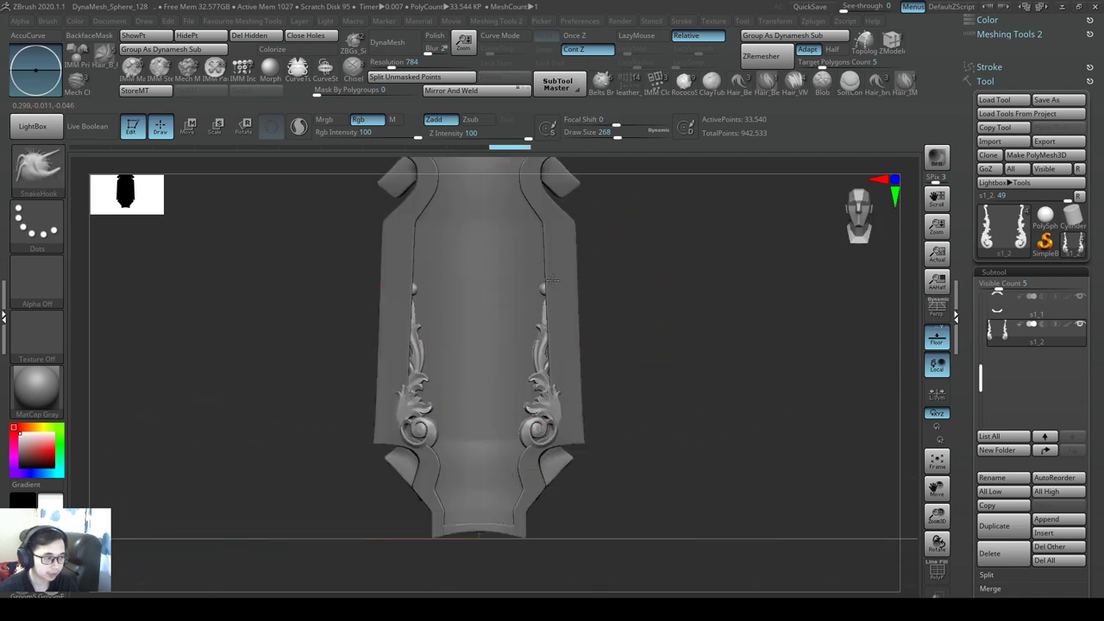
mouse_move(537, 328)
mouse_down()
mouse_move(571, 333)
mouse_move(560, 390)
mouse_move(543, 394)
mouse_move(553, 428)
mouse_move(543, 370)
mouse_up()
- Adjust the ornament pair's position and depth with the transform gizmo so it sits on the lower border's surface
key(w)
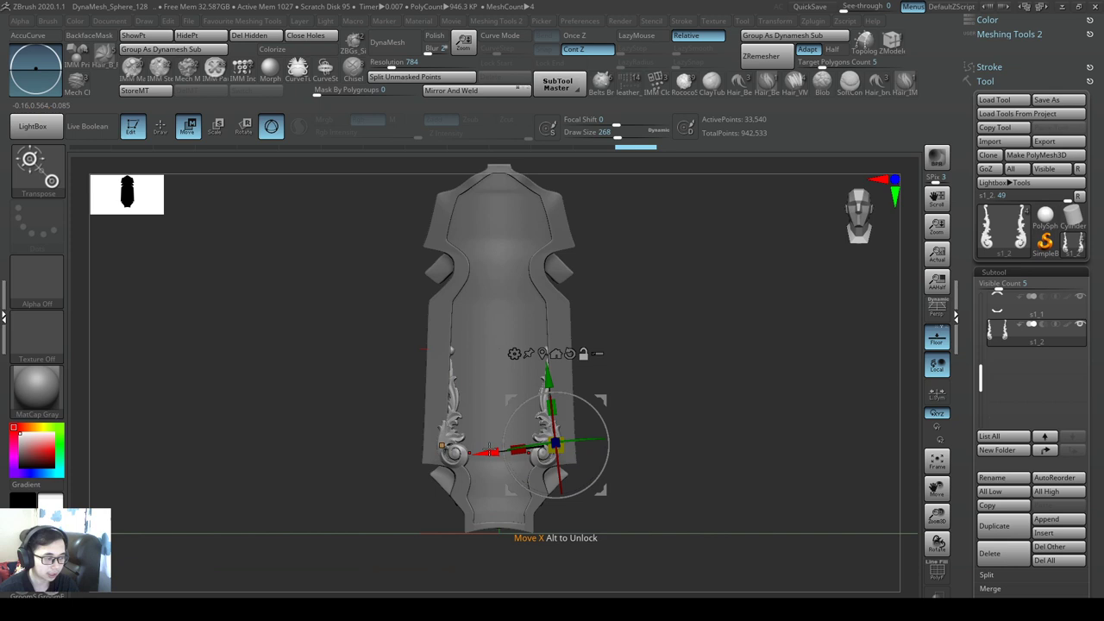
ctrl+right_drag(562, 371, 589, 384)
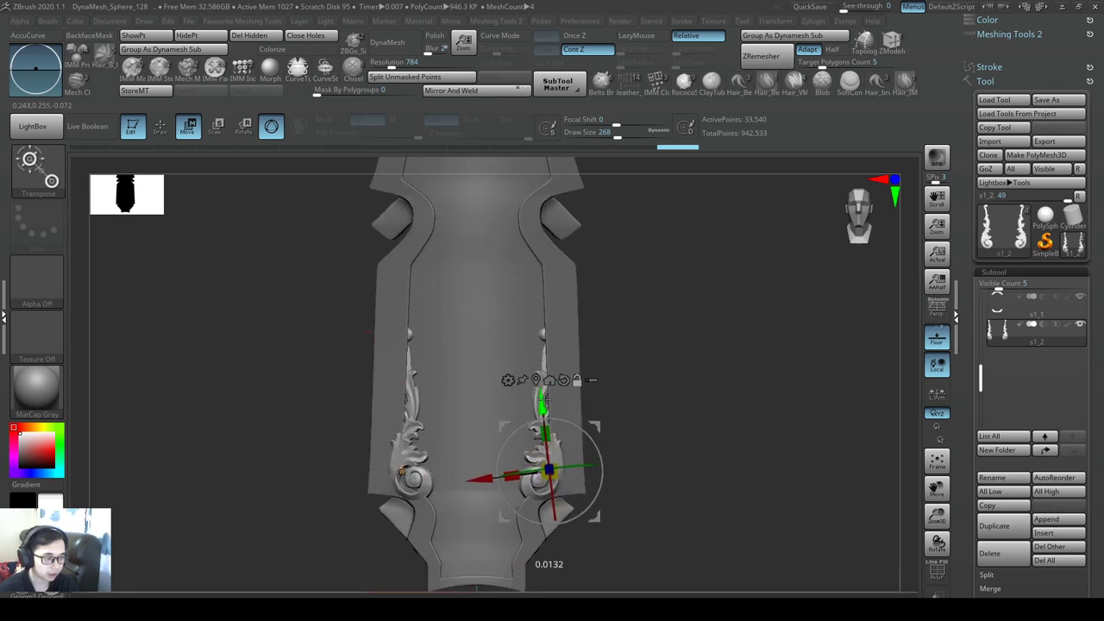
right_drag(565, 438, 639, 460)
right_drag(625, 546, 547, 567)
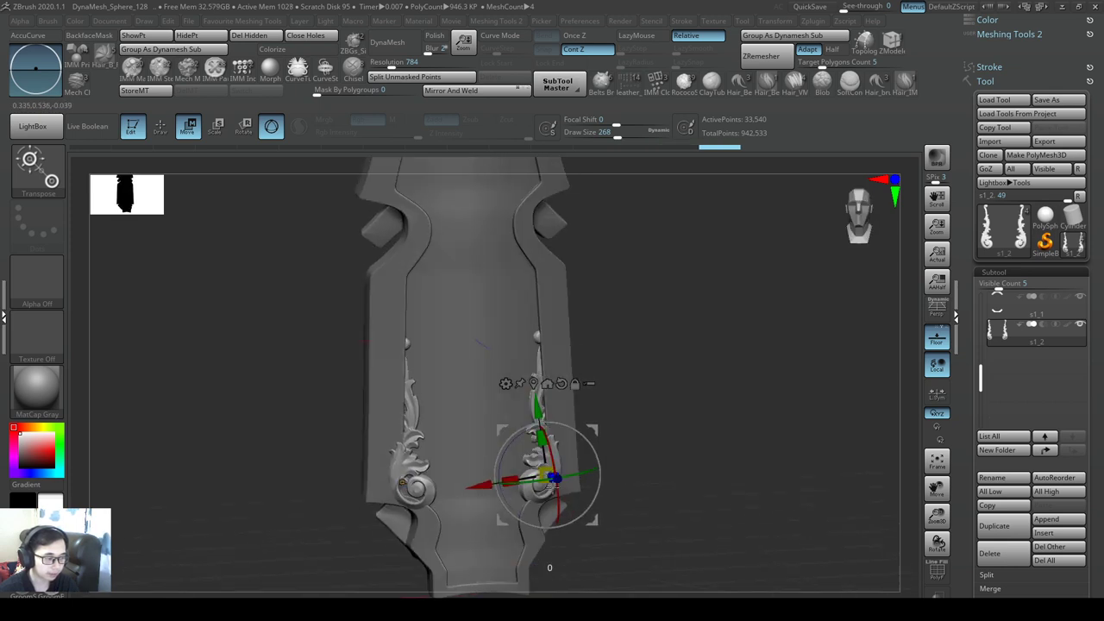
drag(546, 475, 557, 466)
right_drag(537, 425, 606, 421)
drag(599, 477, 604, 477)
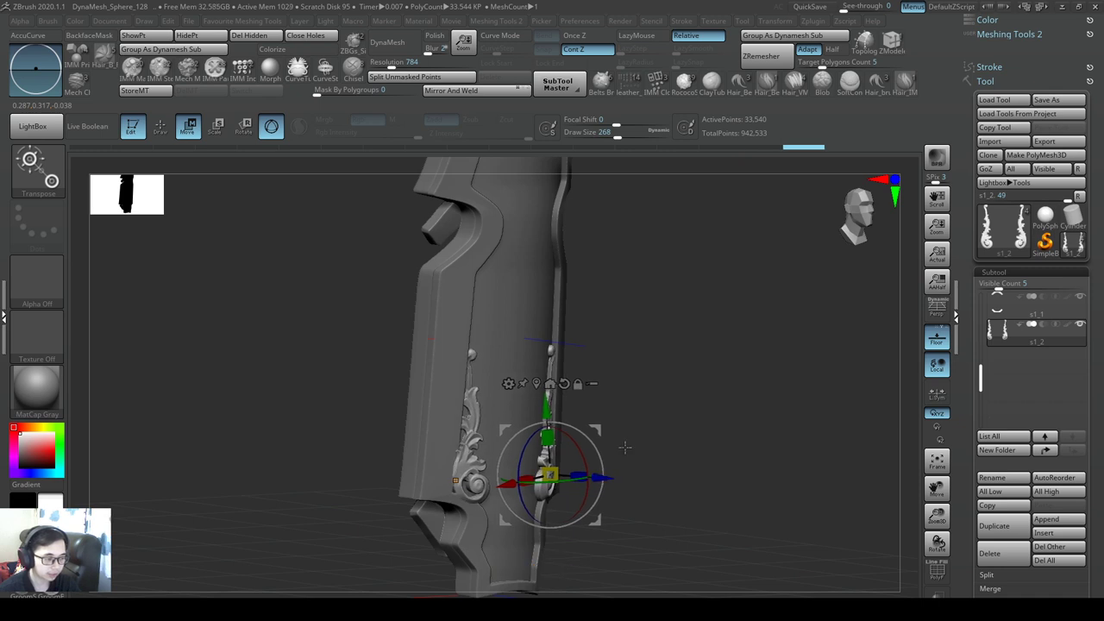
right_drag(602, 433, 643, 431)
- Refine the ornaments' fit against the curved border with SnakeHook, reducing the draw size to 202
key(q)
mouse_move(614, 392)
right_down()
mouse_move(619, 384)
mouse_move(577, 434)
mouse_move(636, 414)
mouse_move(616, 394)
mouse_move(633, 446)
mouse_move(623, 464)
mouse_move(649, 428)
mouse_move(647, 398)
mouse_move(605, 402)
right_up()
key(w)
key(q)
drag(604, 402, 612, 397)
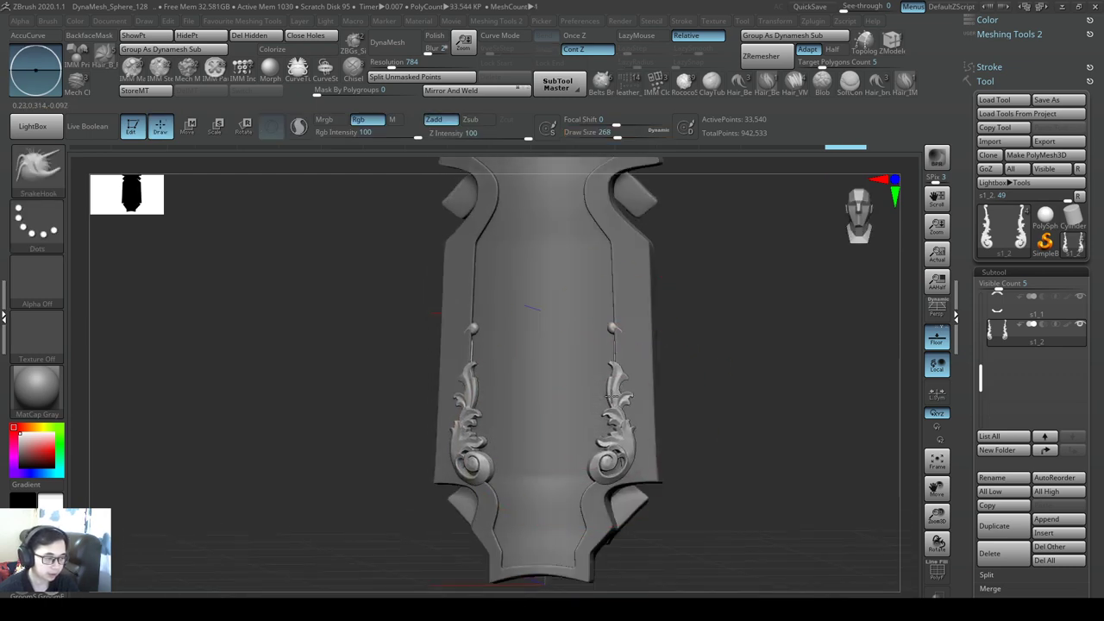
mouse_move(608, 395)
right_down()
mouse_move(672, 440)
mouse_move(621, 436)
mouse_move(637, 390)
mouse_move(647, 403)
right_up()
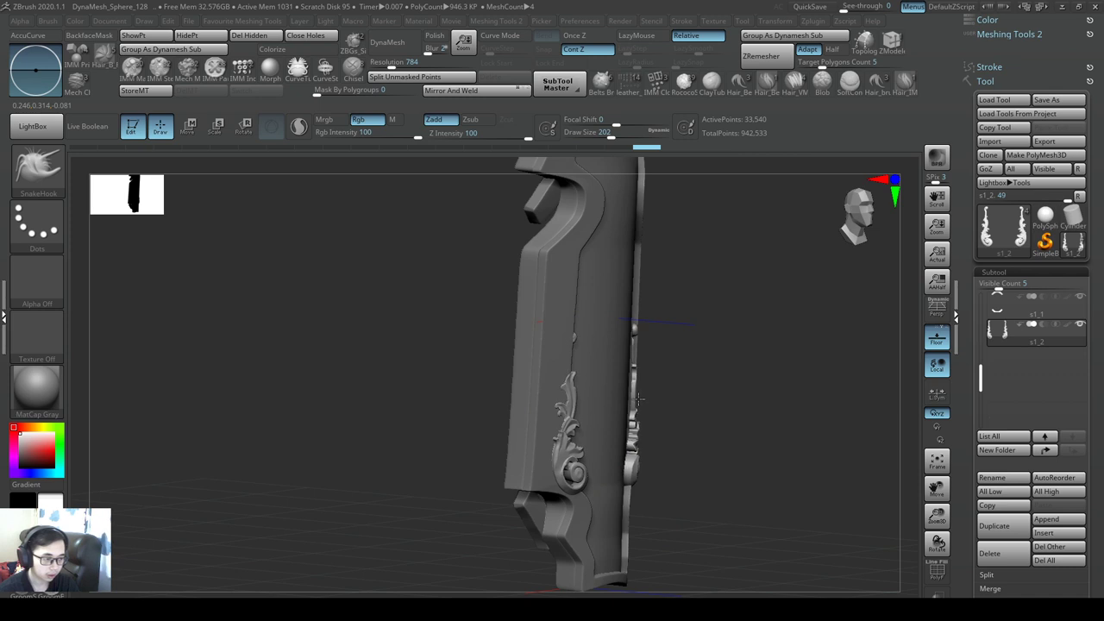
right_drag(635, 400, 633, 350)
- Examine the shield's separate parts by selecting the shield body, S_Side and s1_1 subtools in turn
alt+click(577, 311)
mouse_move(588, 414)
right_down()
mouse_move(517, 416)
mouse_move(752, 406)
right_up()
right_drag(680, 427, 586, 441)
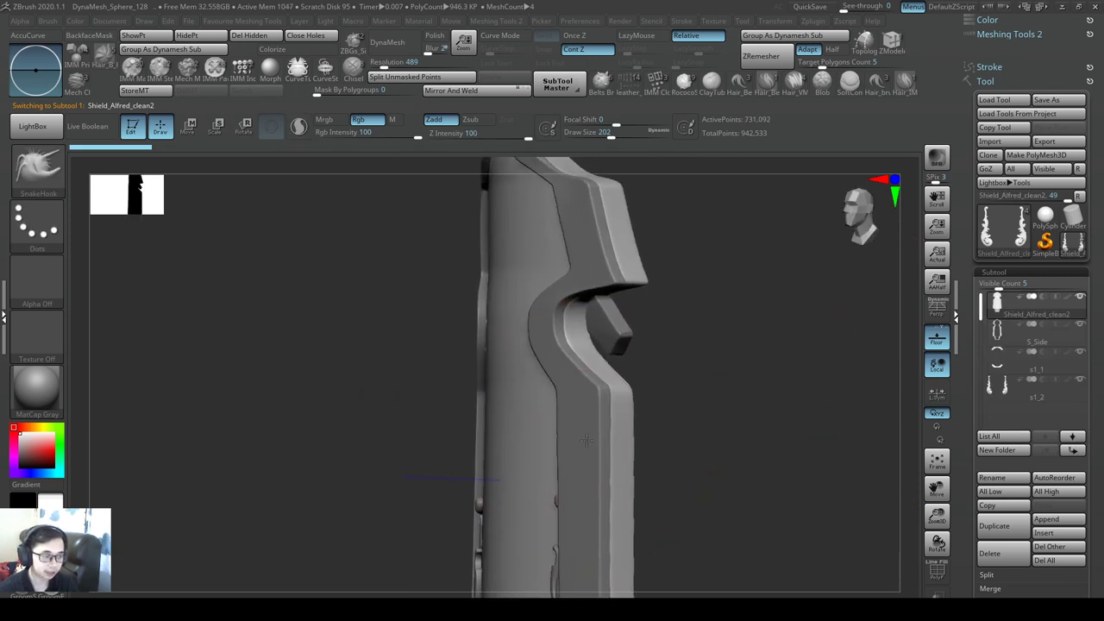
click(1011, 340)
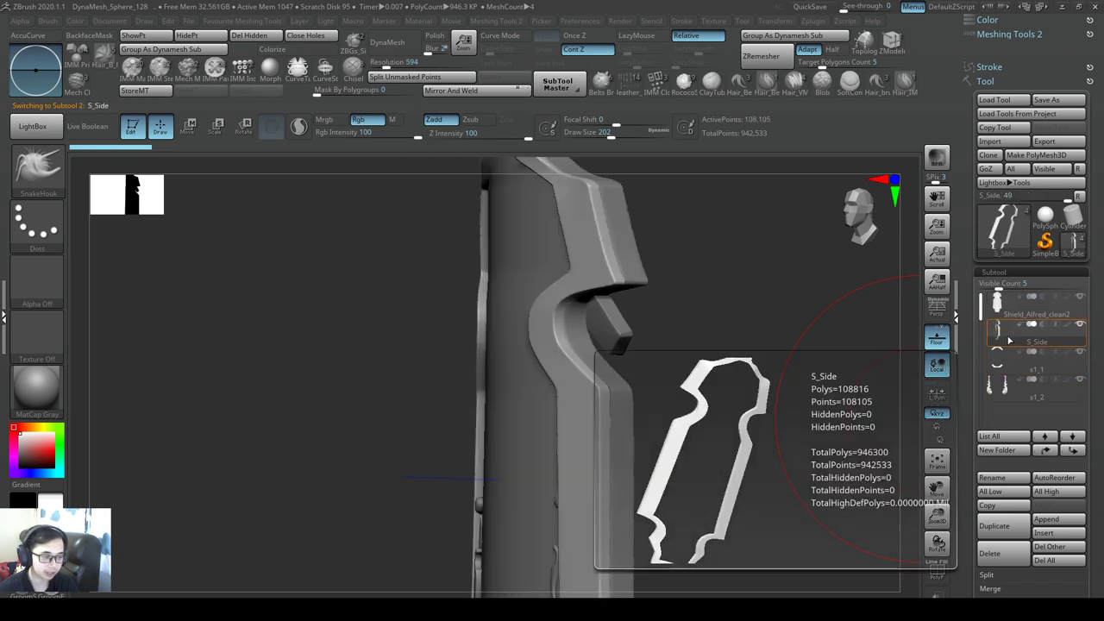
click(999, 315)
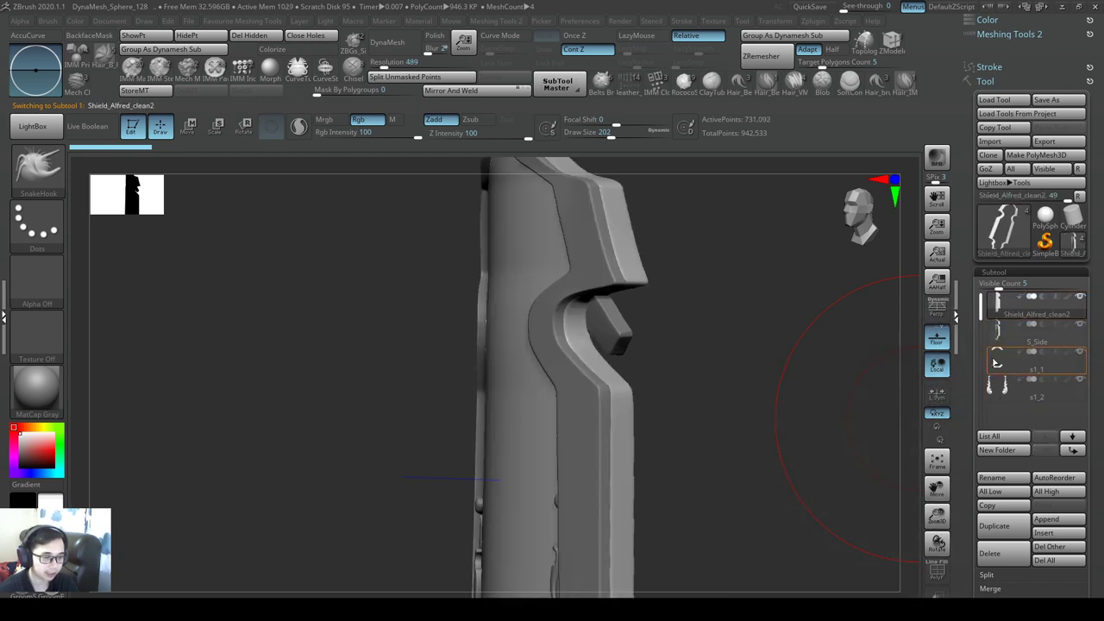
click(996, 363)
mouse_move(733, 426)
right_down()
mouse_move(647, 432)
mouse_move(726, 433)
mouse_move(647, 429)
mouse_move(701, 424)
mouse_move(726, 406)
mouse_move(570, 395)
right_up()
alt+click(445, 396)
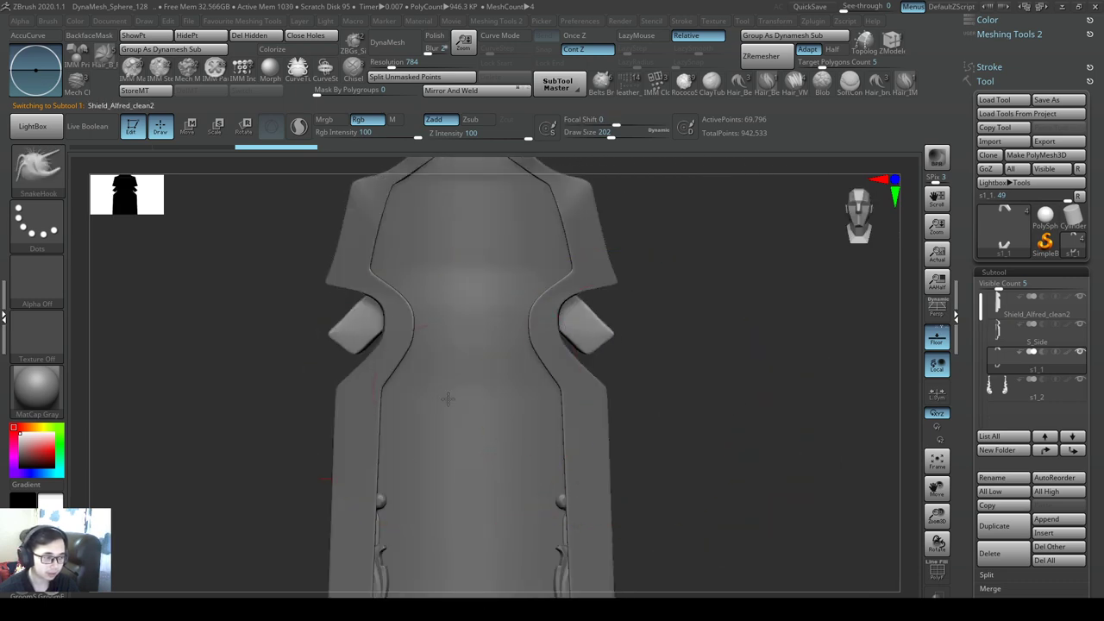
- Choose the Rococo024 insert from the RococoSet_IMM brush for the shield body
mouse_move(619, 509)
alt+right_down()
mouse_move(690, 392)
mouse_move(576, 392)
mouse_move(661, 397)
mouse_move(653, 458)
mouse_move(647, 410)
alt+right_up()
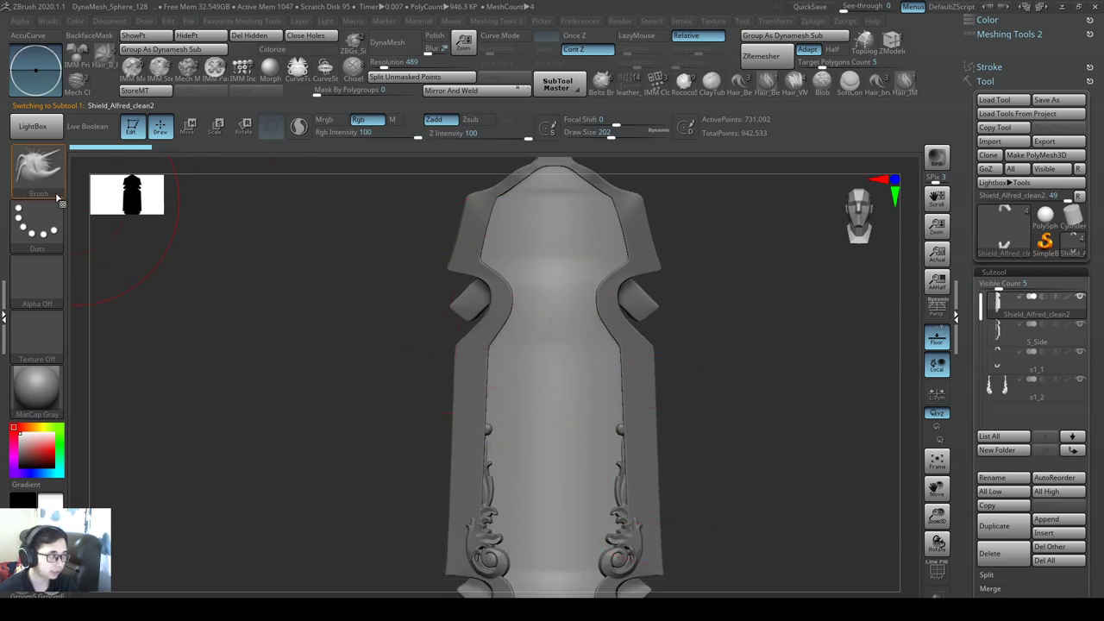
click(37, 165)
click(444, 325)
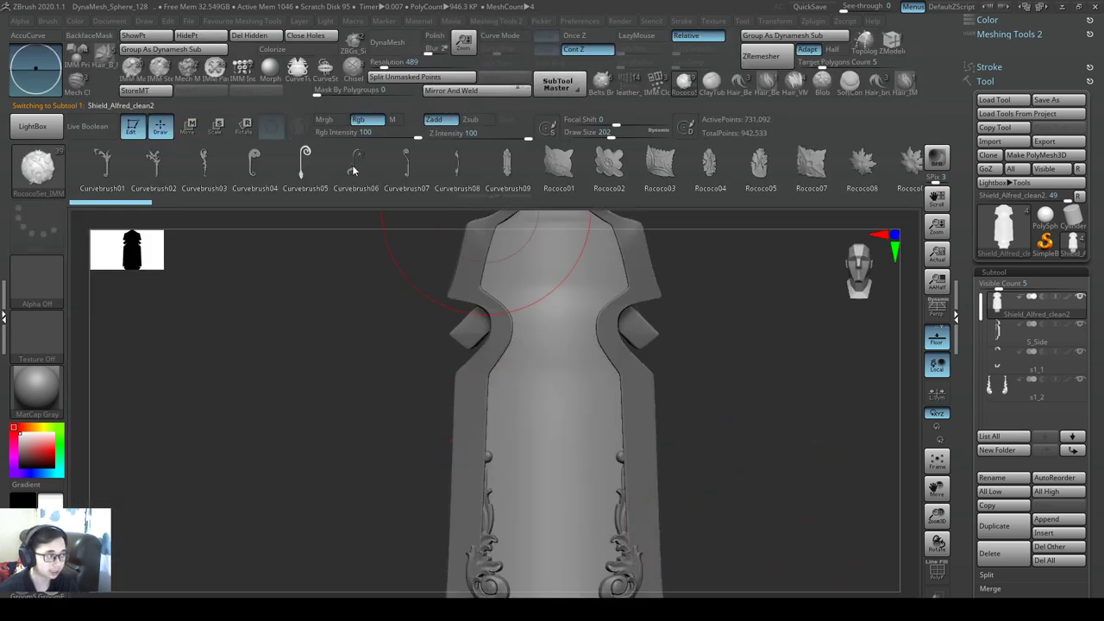
drag(341, 170, 108, 178)
drag(816, 175, 413, 156)
scroll(411, 164, down, 5)
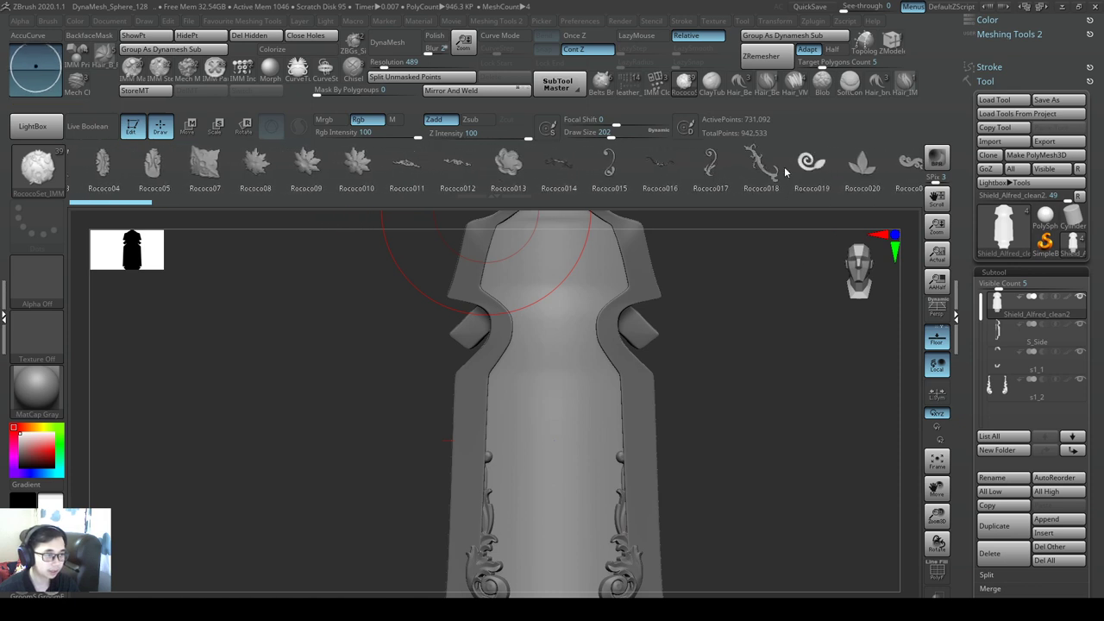
drag(450, 190, 424, 189)
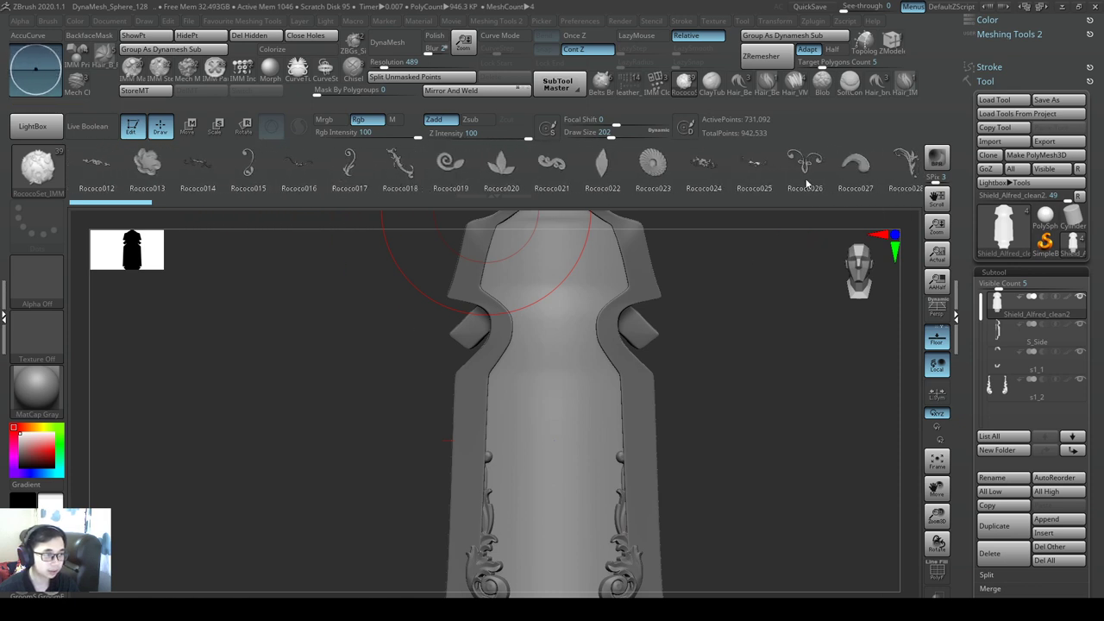
click(716, 173)
- Draw the ornament centred between the lower side scrolls, split it into its own subtool and make that subtool active
alt+right_drag(572, 512, 549, 337)
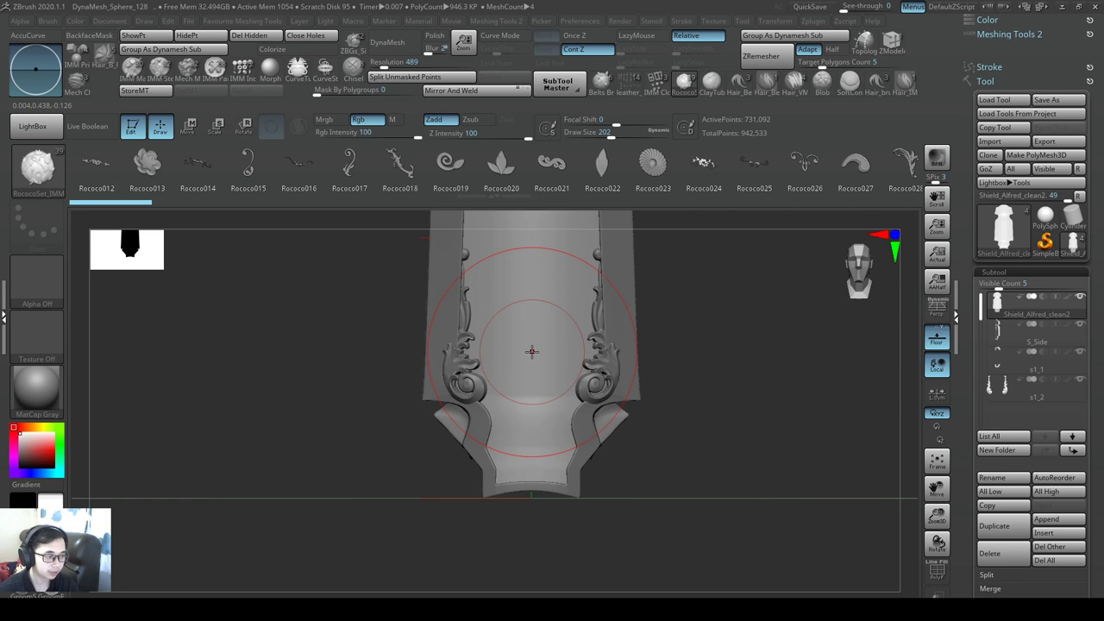
mouse_move(536, 369)
mouse_down()
mouse_move(523, 412)
mouse_move(532, 410)
mouse_up()
right_drag(587, 405, 585, 439)
right_drag(572, 400, 598, 281)
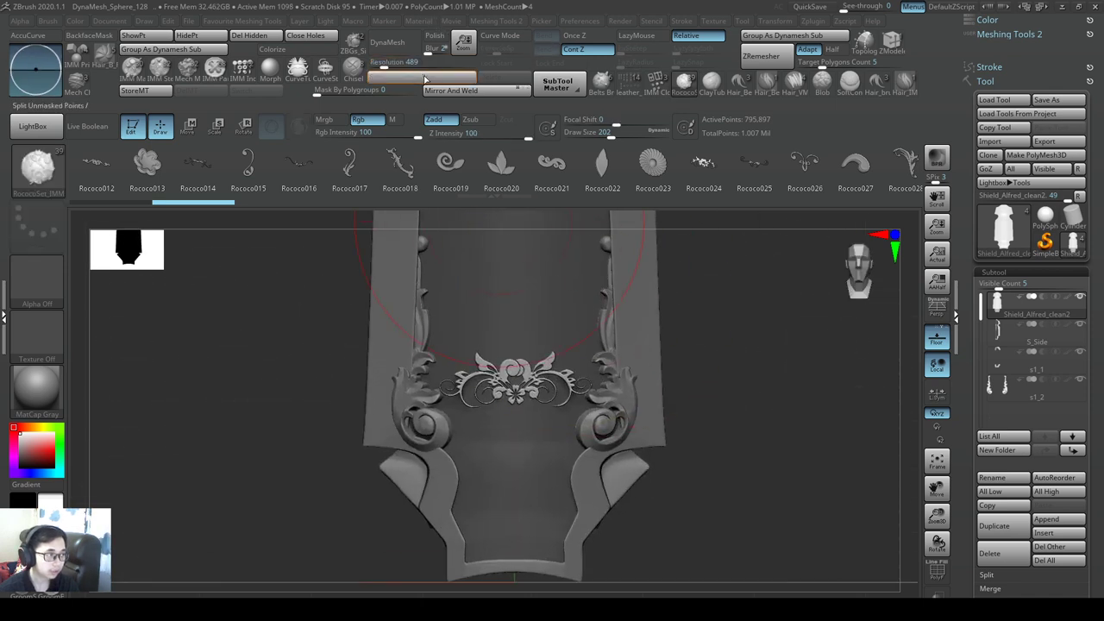
alt+click(550, 362)
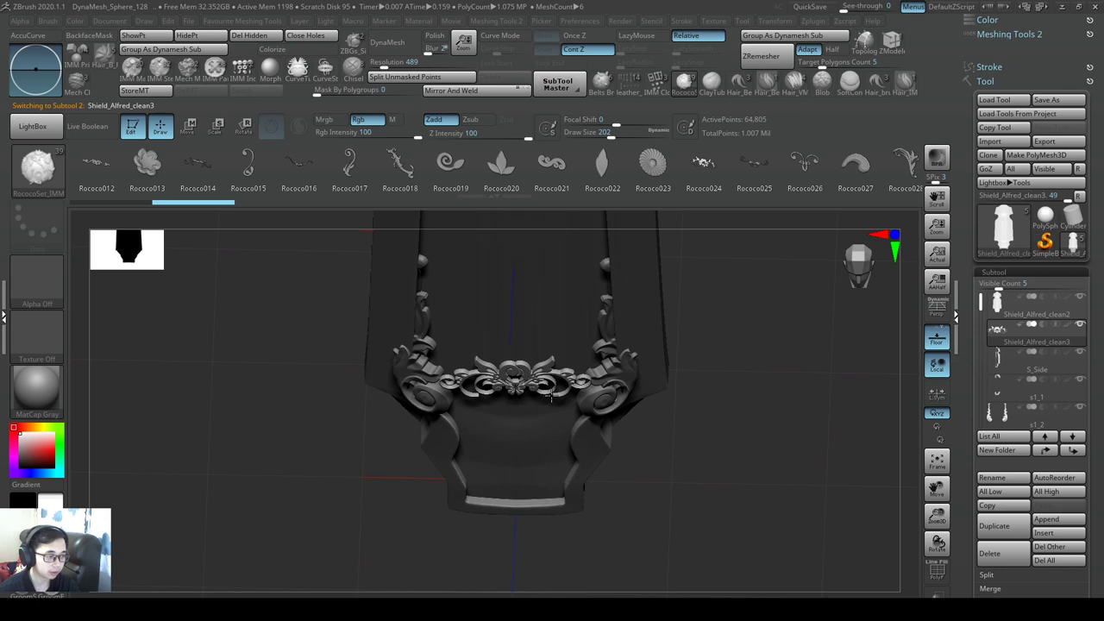
- Bend the centre ornament to follow the shield's curved face with the SnakeHook brush, using draw sizes 177 and 182
key(3)
key(s)
drag(573, 372, 586, 371)
mouse_move(585, 367)
right_down()
mouse_move(577, 395)
mouse_move(592, 371)
right_up()
key(s)
drag(565, 366, 552, 365)
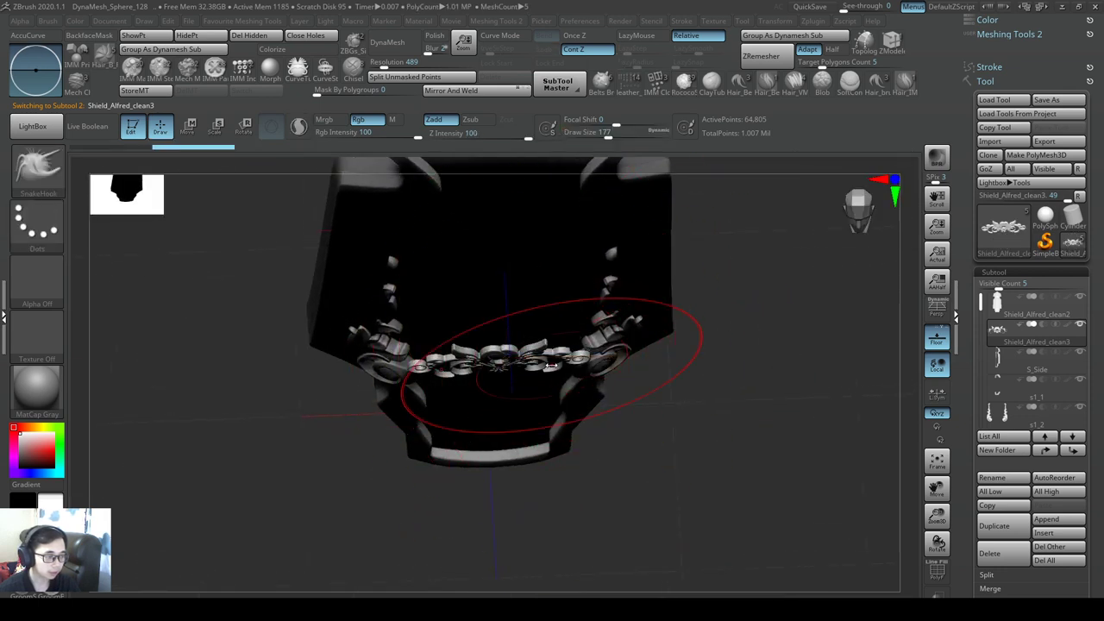
key(bracketleft)
key(bracketleft)
key(bracketleft)
key(bracketleft)
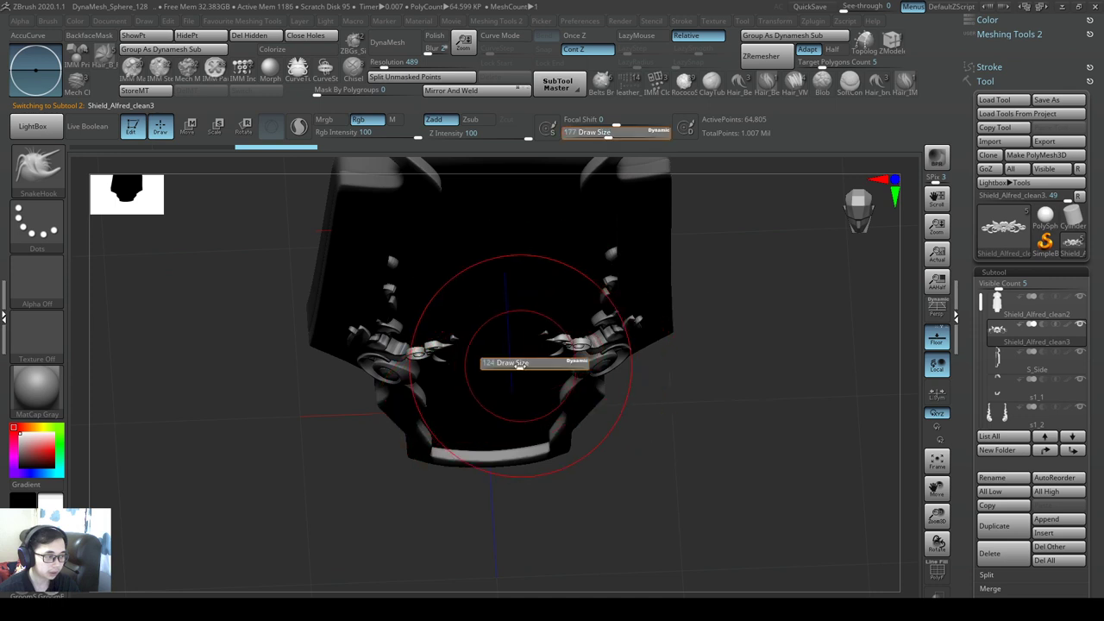
drag(520, 360, 530, 360)
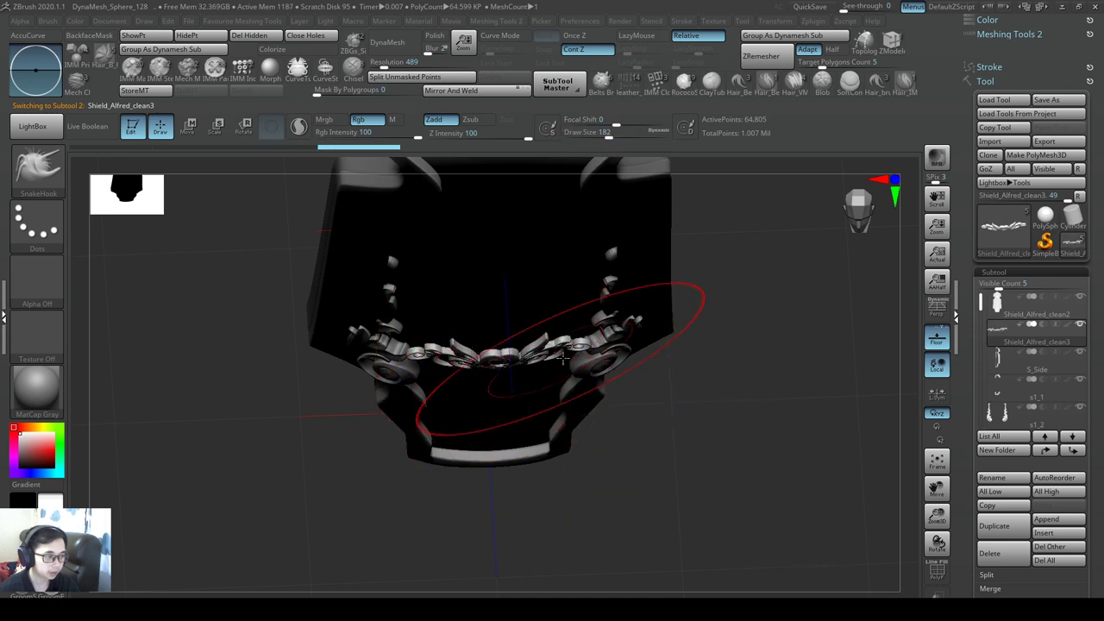
- Fit the centre ornament's profile from the side with SnakeHook at draw size 154 and shift it slightly upward with the transform gizmo
mouse_move(571, 346)
right_down()
mouse_move(578, 379)
mouse_move(655, 341)
right_up()
drag(554, 320, 555, 337)
key(s)
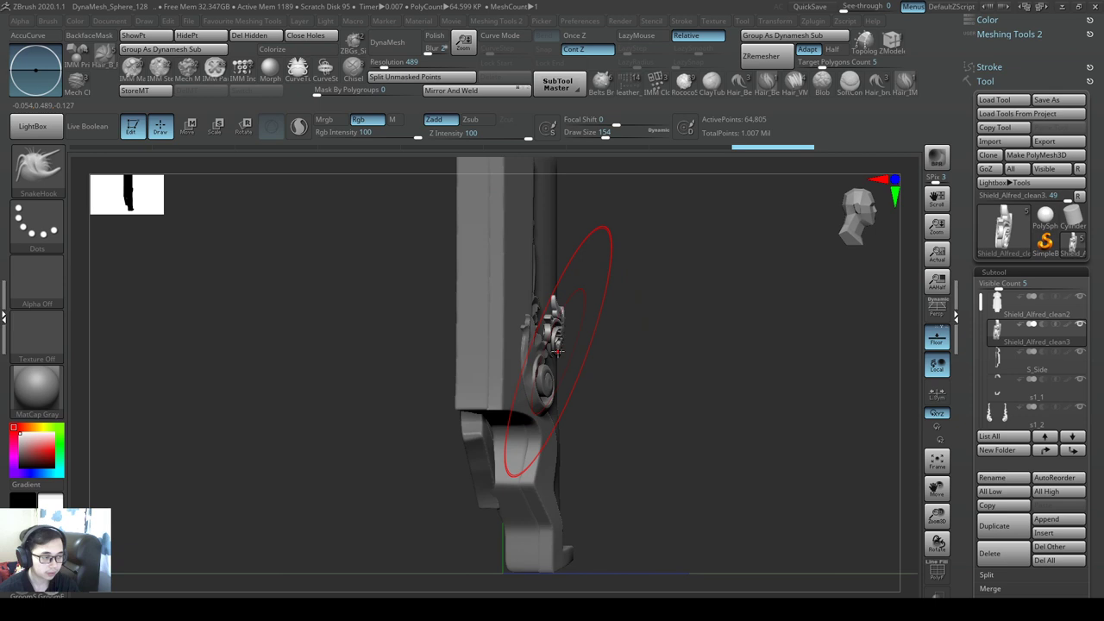
right_drag(557, 349, 576, 387)
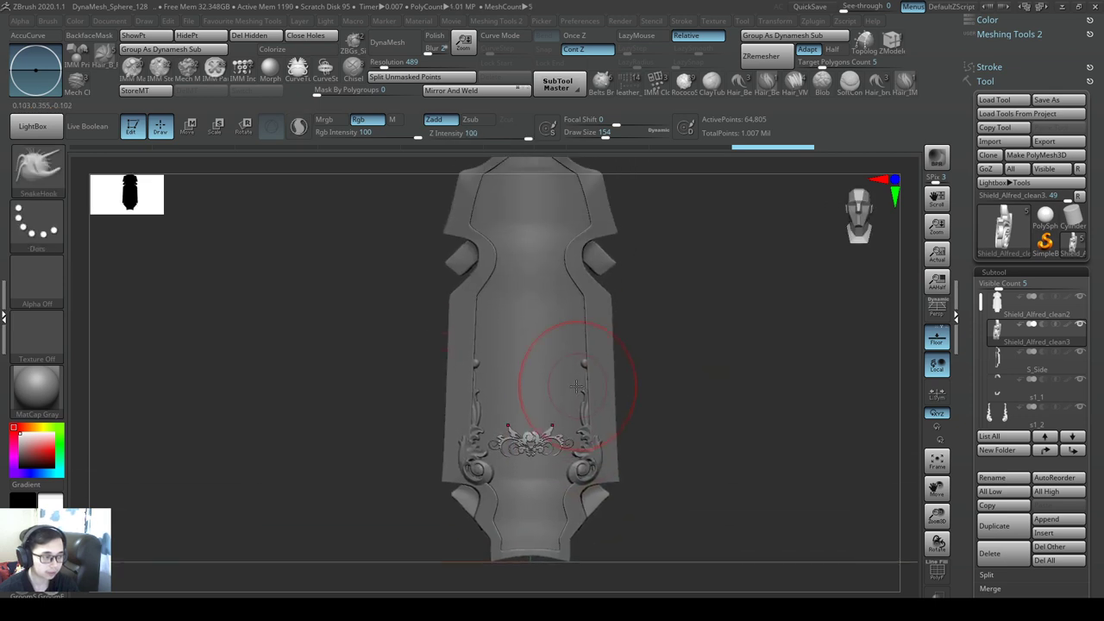
key(w)
drag(527, 383, 528, 374)
key(q)
- Make the shield body active and choose the Curvebrush02 insert from the RococoSet_IMM brush
right_drag(624, 320, 577, 338)
alt+click(589, 323)
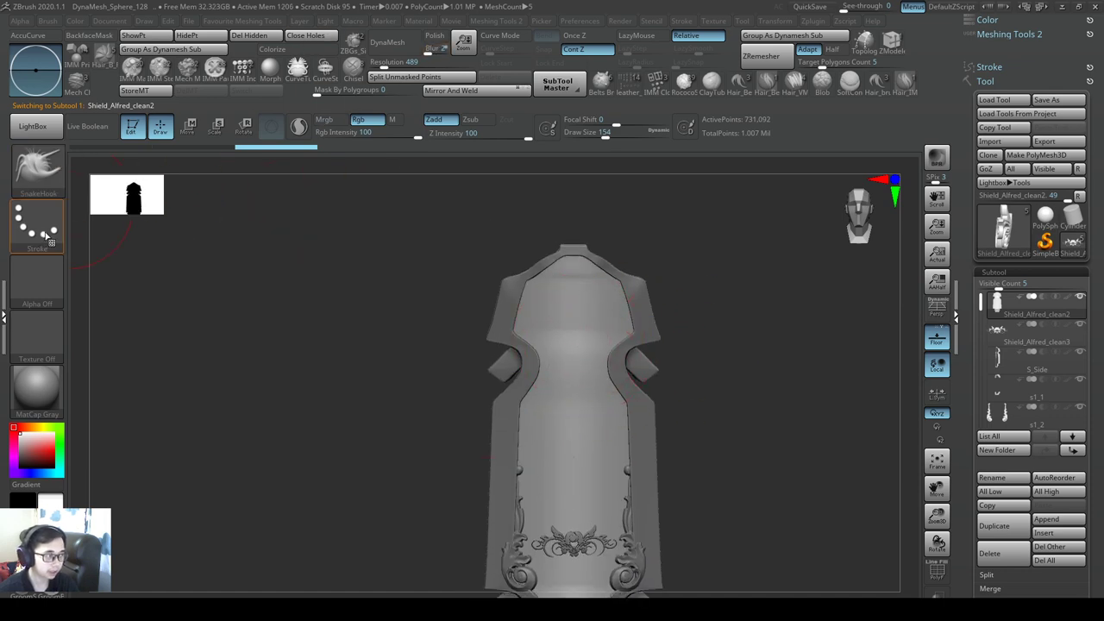
key(b)
key(r)
click(664, 520)
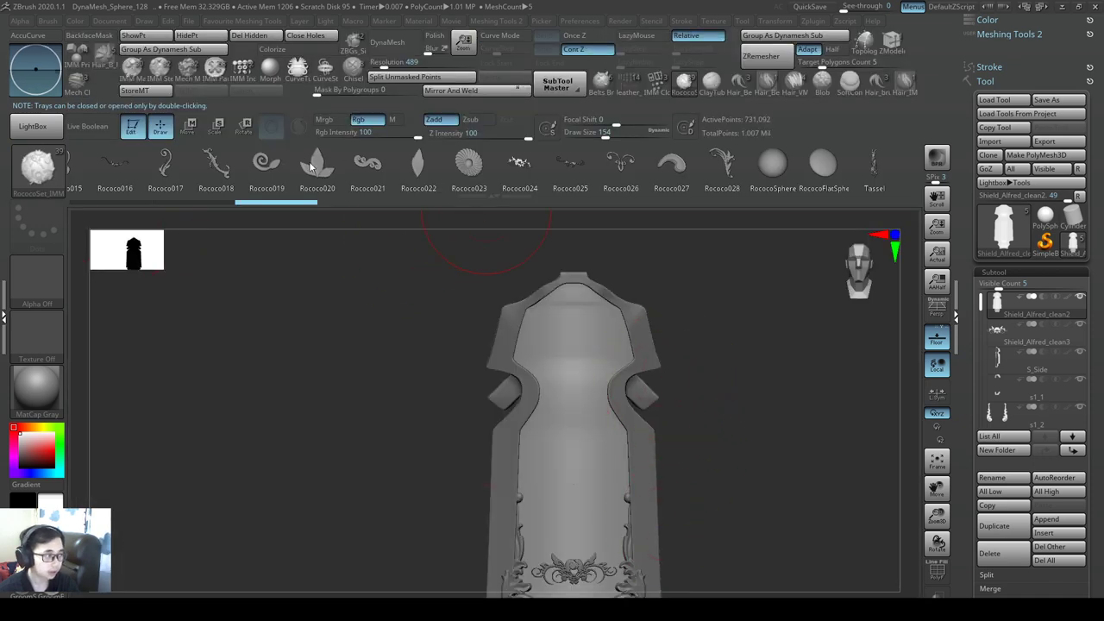
key(m)
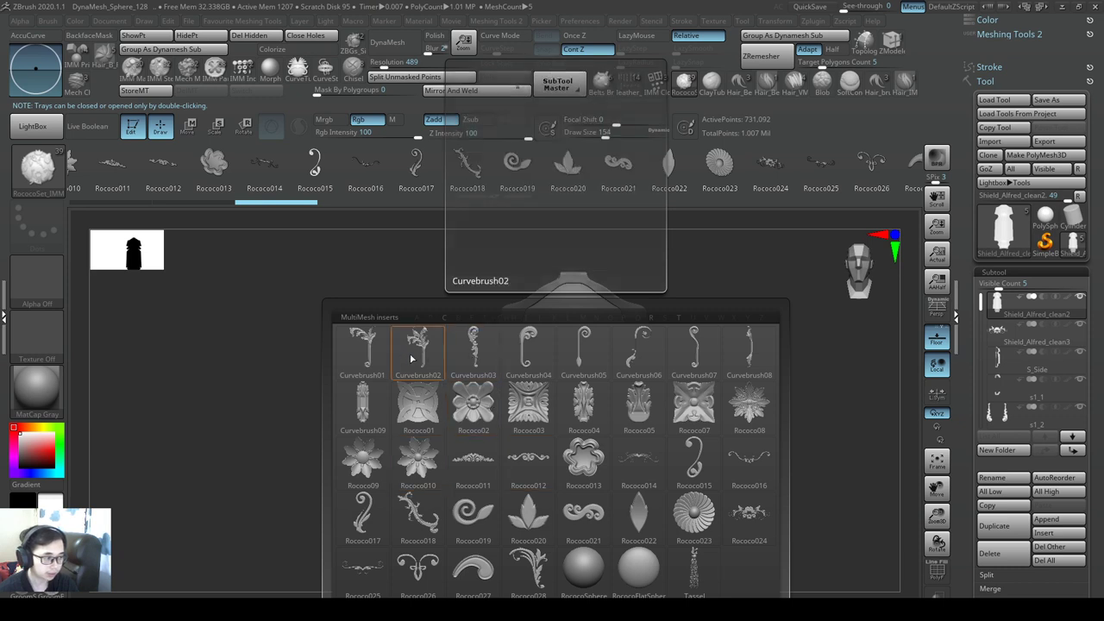
click(472, 354)
- Draw the branching ornament mirrored along both inner borders just below the upper side notches and split the pair into its own subtool
ctrl+right_drag(608, 307, 608, 310)
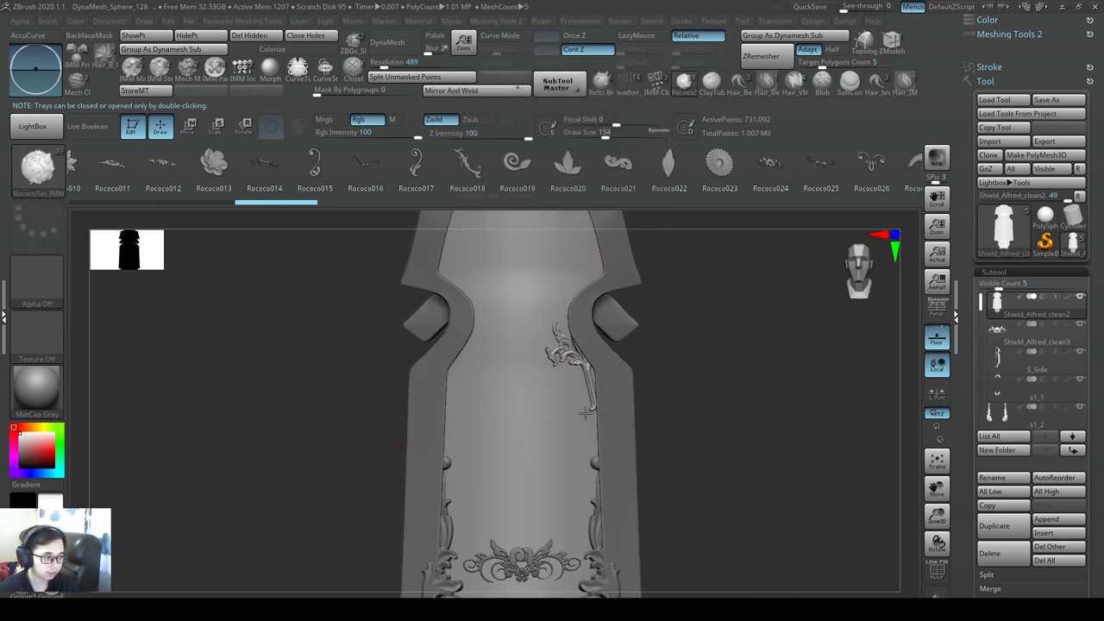
drag(570, 422, 573, 426)
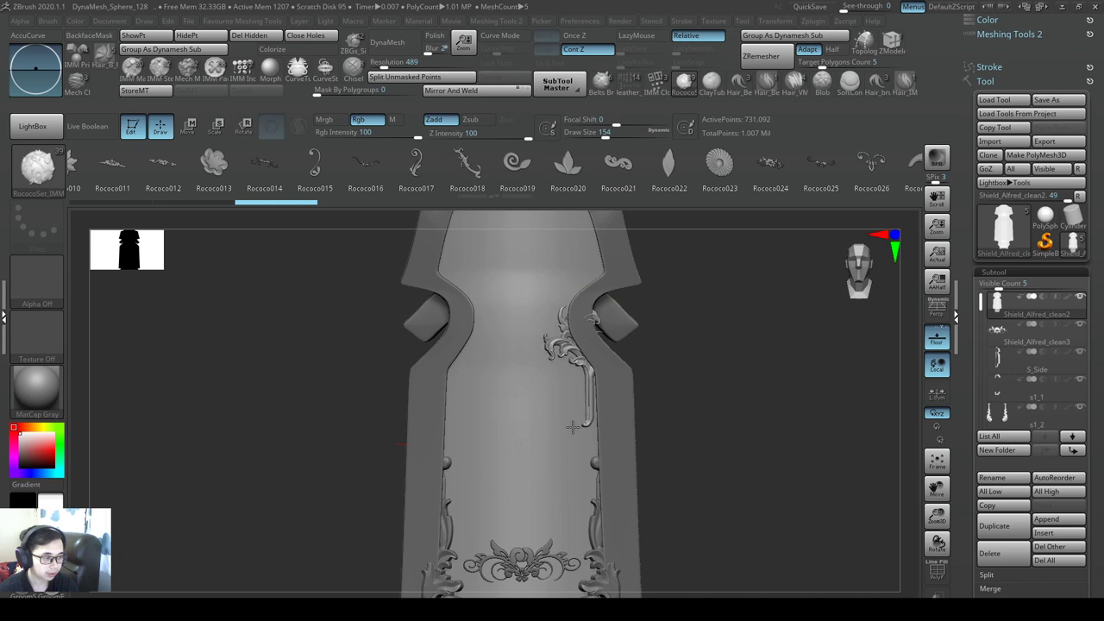
key(ctrl+z)
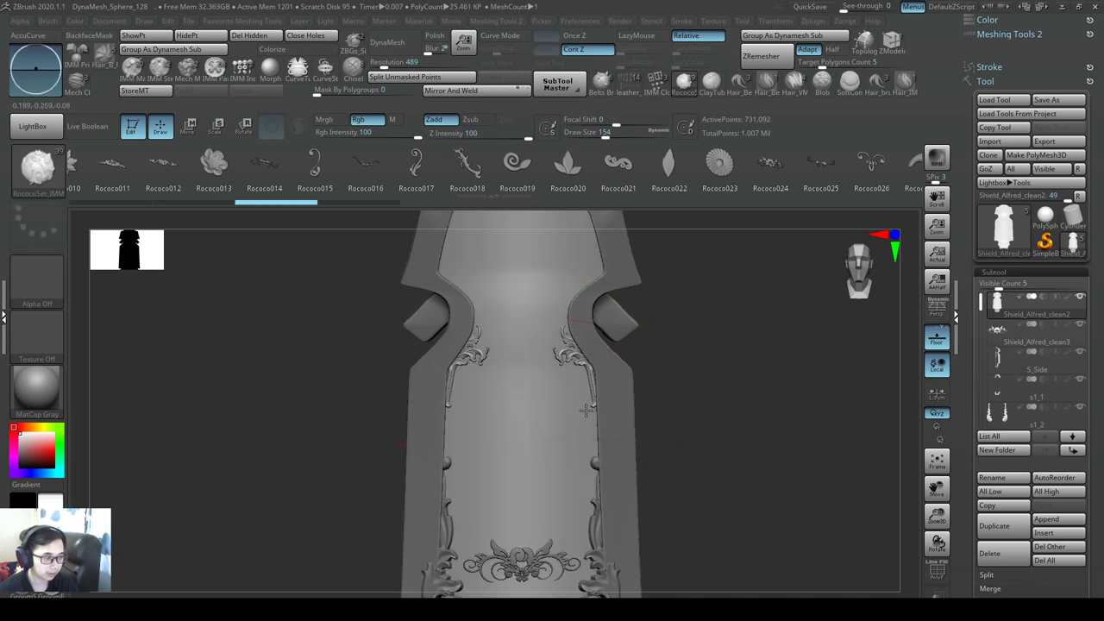
drag(586, 411, 581, 429)
drag(653, 358, 607, 381)
mouse_move(607, 381)
right_down()
mouse_move(609, 316)
mouse_move(656, 381)
mouse_move(653, 345)
mouse_move(636, 382)
mouse_move(671, 390)
right_up()
click(437, 79)
- Bend the branching ornament pair's leaves and stems along the inner border groove with SnakeHook at draw sizes 145 and 124
key(b)
key(s)
key(h)
drag(671, 390, 654, 393)
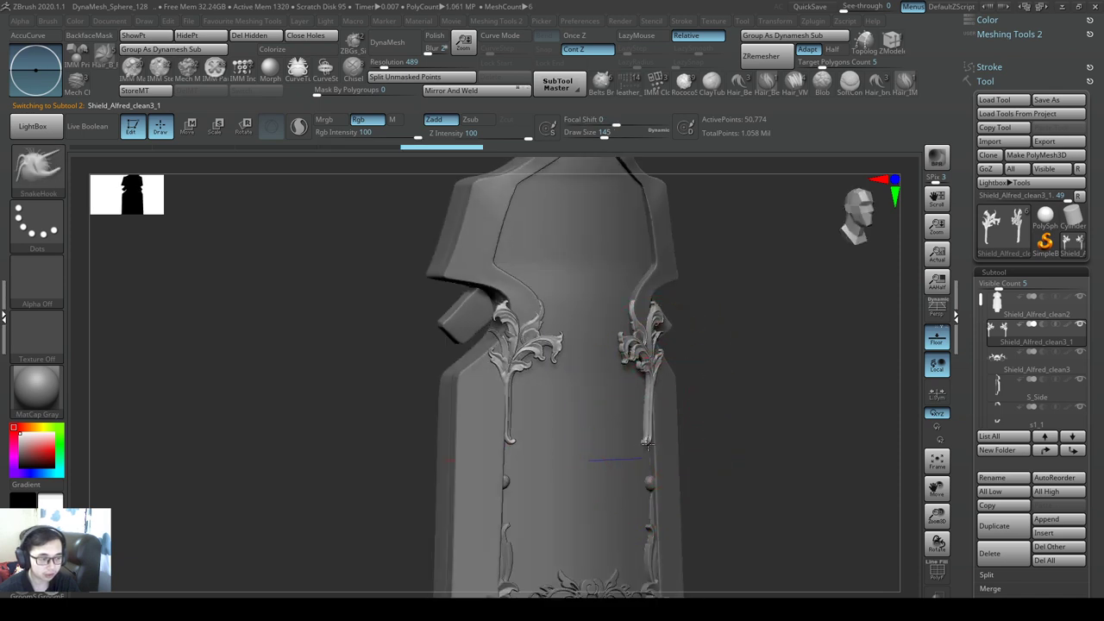
right_drag(647, 444, 651, 326)
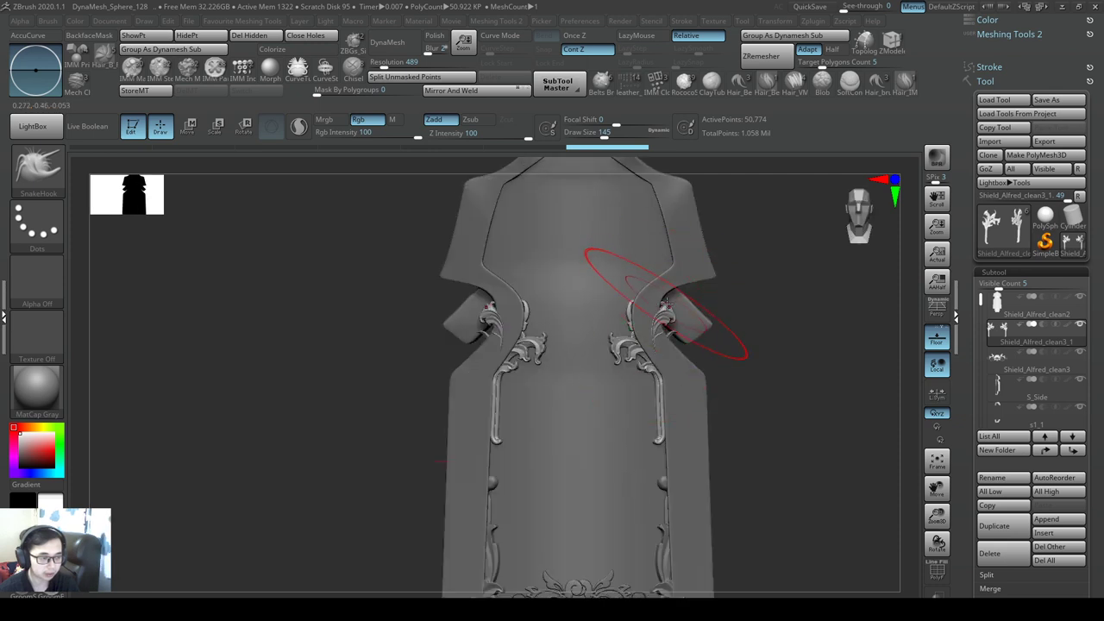
key(s)
mouse_move(667, 303)
mouse_down()
mouse_move(654, 340)
mouse_move(671, 380)
mouse_move(634, 397)
mouse_move(670, 400)
mouse_up()
key(s)
key(s)
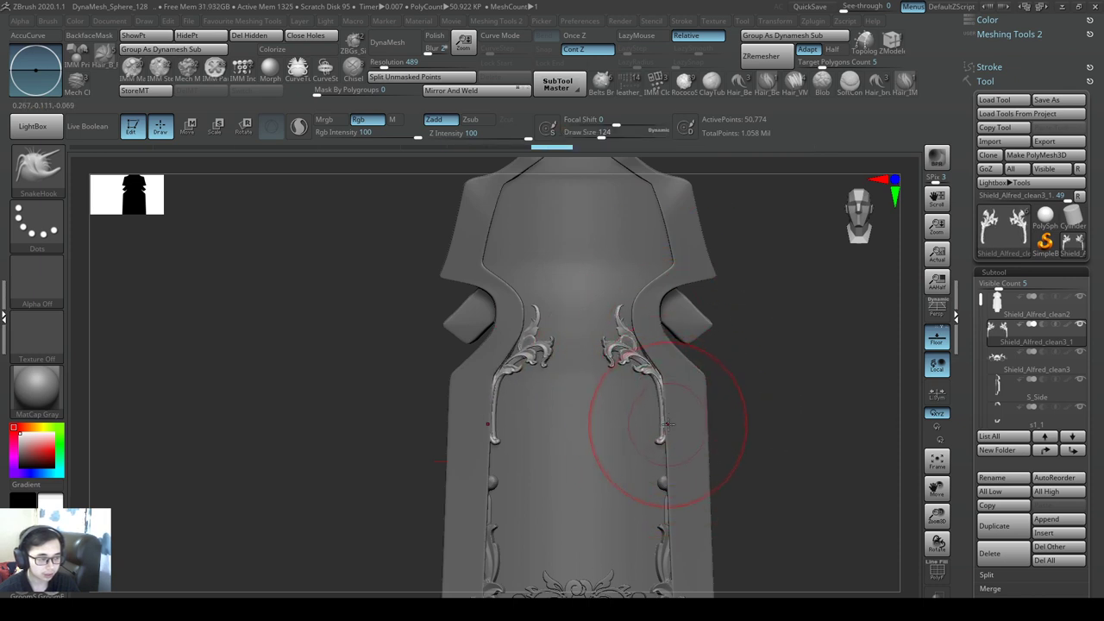
mouse_move(669, 423)
right_down()
mouse_move(698, 394)
mouse_move(671, 406)
mouse_move(626, 371)
right_up()
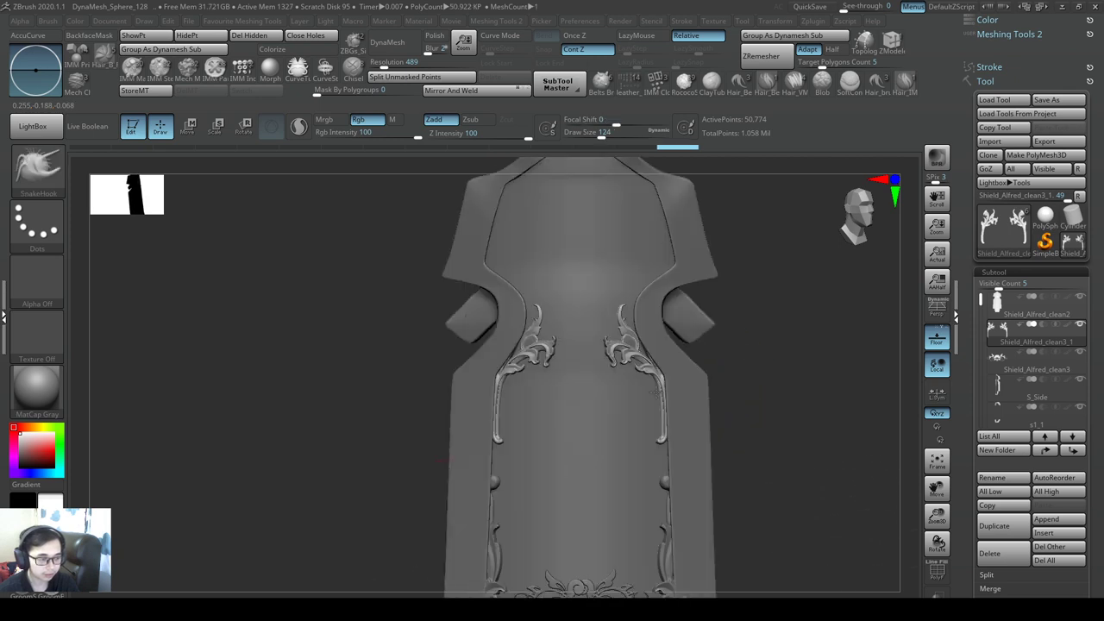
- Reshape the branching ornaments' outer leaves over the raised border beside the notches with SnakeHook at draw size 124
drag(620, 367, 627, 366)
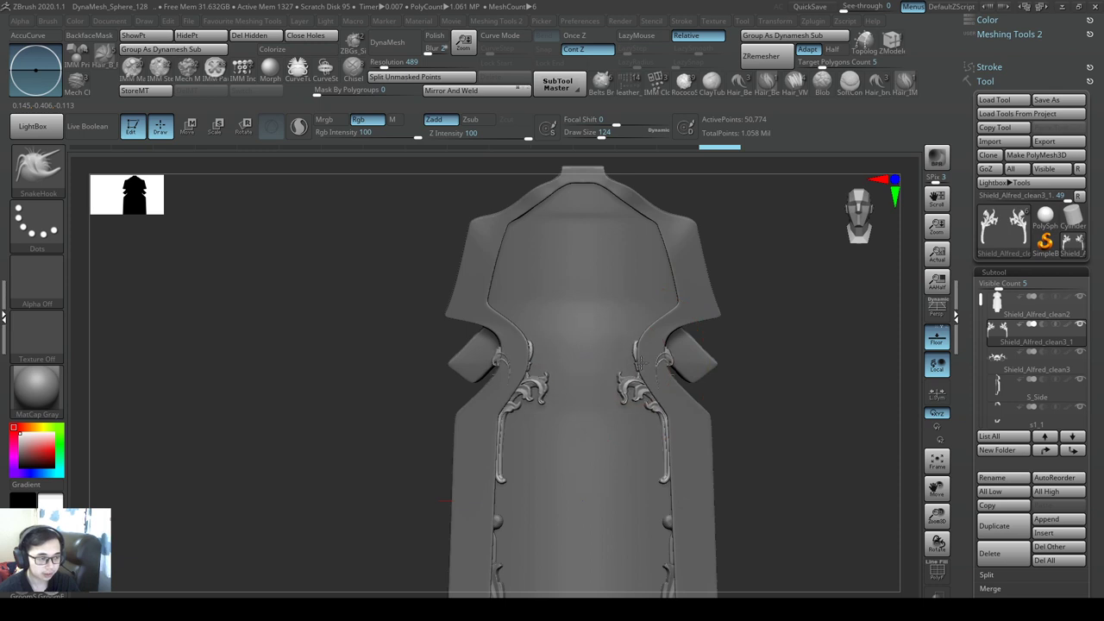
right_drag(641, 363, 671, 362)
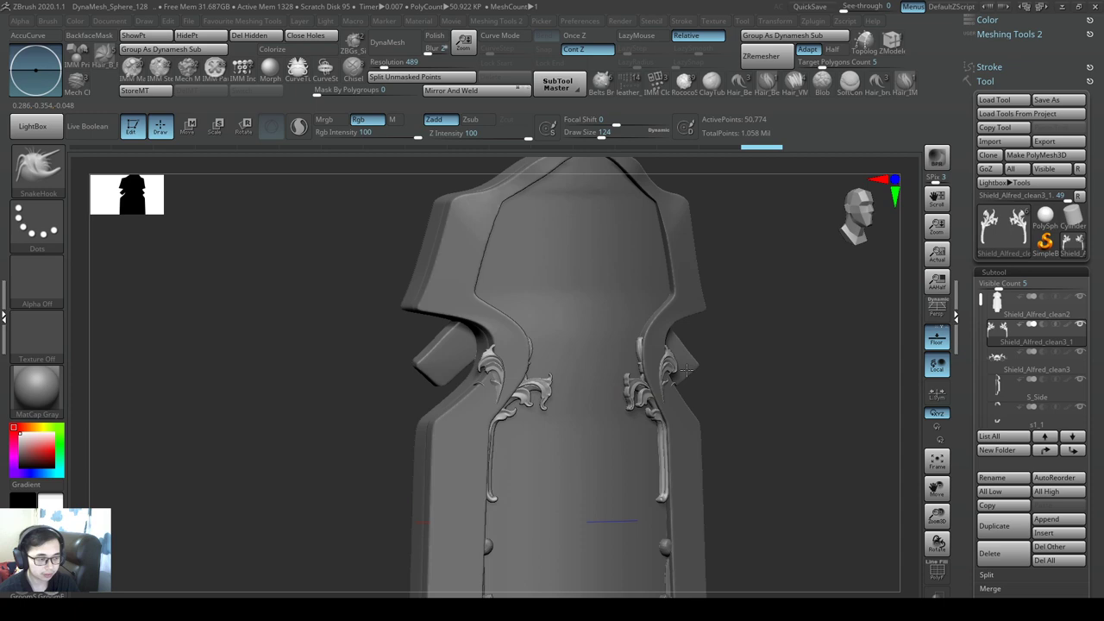
mouse_move(681, 391)
right_down()
mouse_move(601, 391)
mouse_move(681, 390)
right_up()
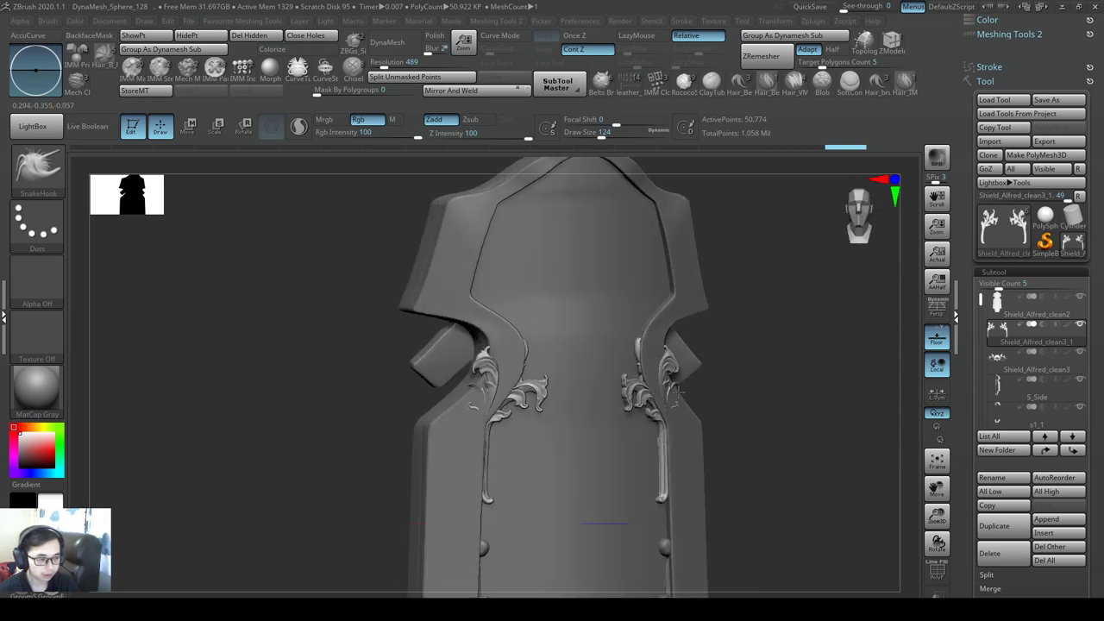
drag(673, 387, 670, 390)
mouse_move(675, 345)
right_down()
mouse_move(666, 284)
mouse_move(655, 366)
mouse_move(694, 369)
mouse_move(697, 380)
right_up()
key(s)
drag(696, 381, 679, 382)
key(Escape)
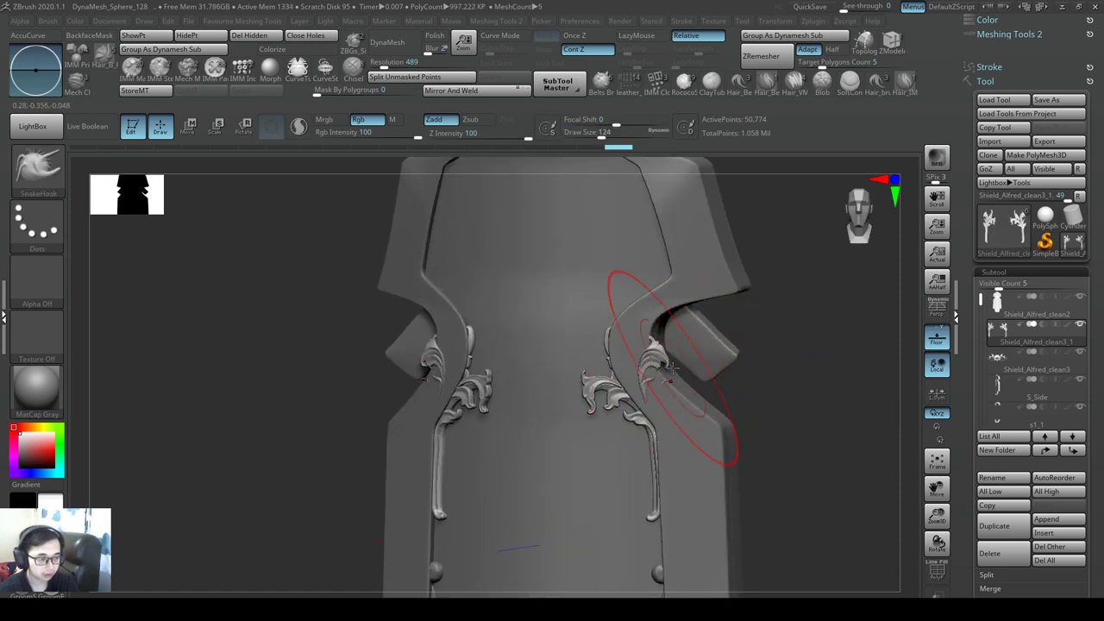
right_drag(666, 369, 682, 362)
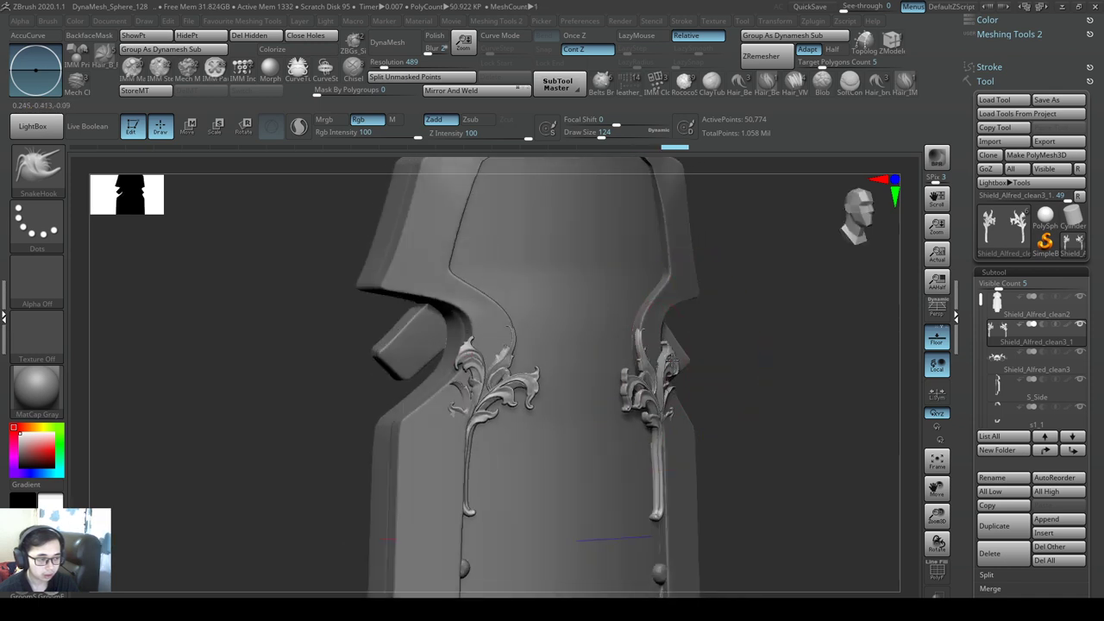
- Refine the leaf tips of the branching ornament pair with SnakeHook at a reduced draw size of 74
right_drag(672, 369, 581, 345)
key(s)
drag(582, 347, 535, 356)
key(s)
drag(562, 400, 556, 401)
ctrl+right_drag(590, 353, 669, 355)
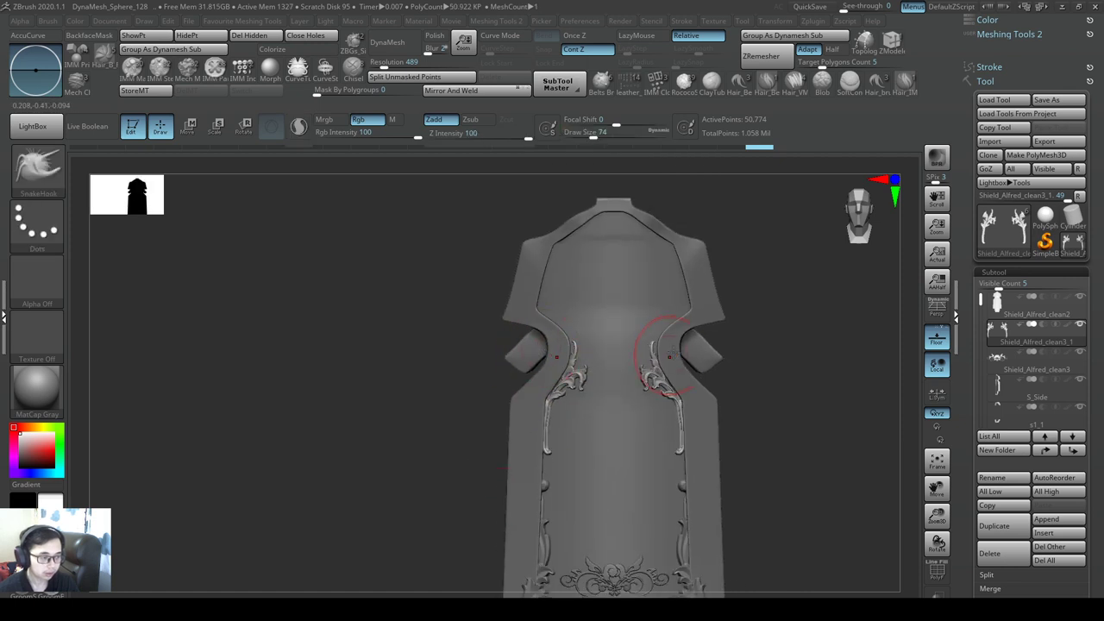
- Return to the shield body subtool and choose the Curvebrush03 insert from the RococoSet_IMM brush
alt+click(614, 272)
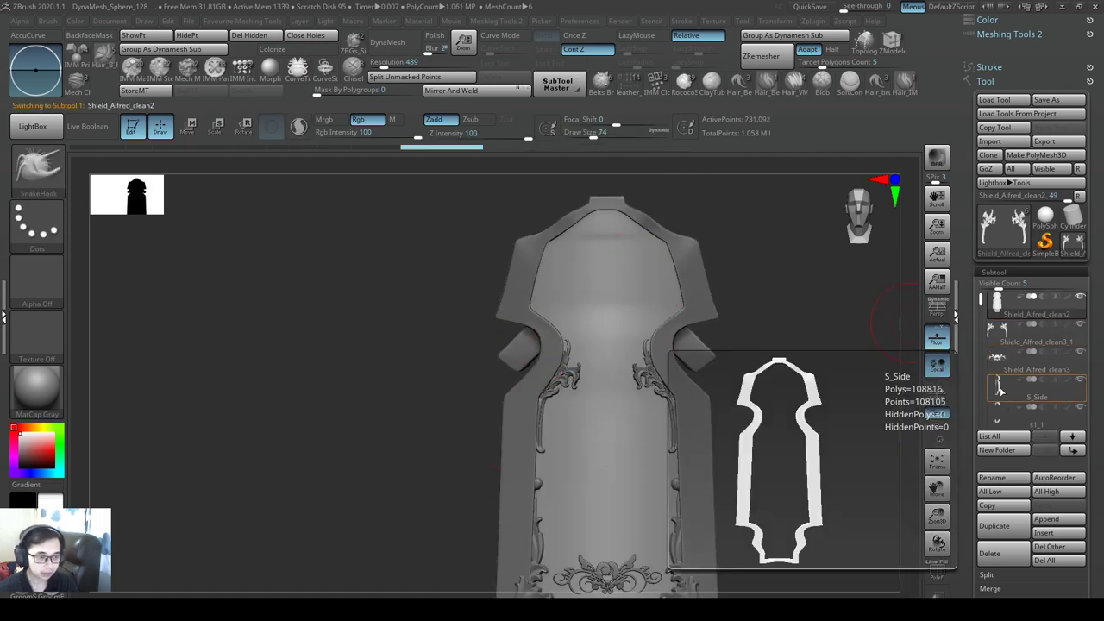
mouse_move(999, 384)
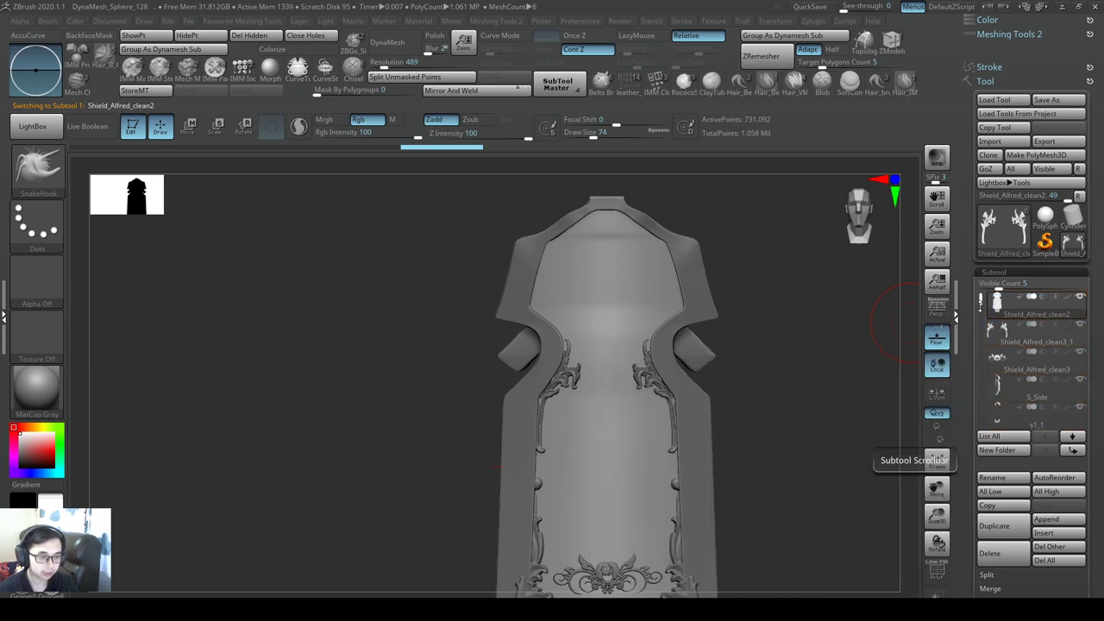
click(997, 306)
drag(921, 343, 459, 171)
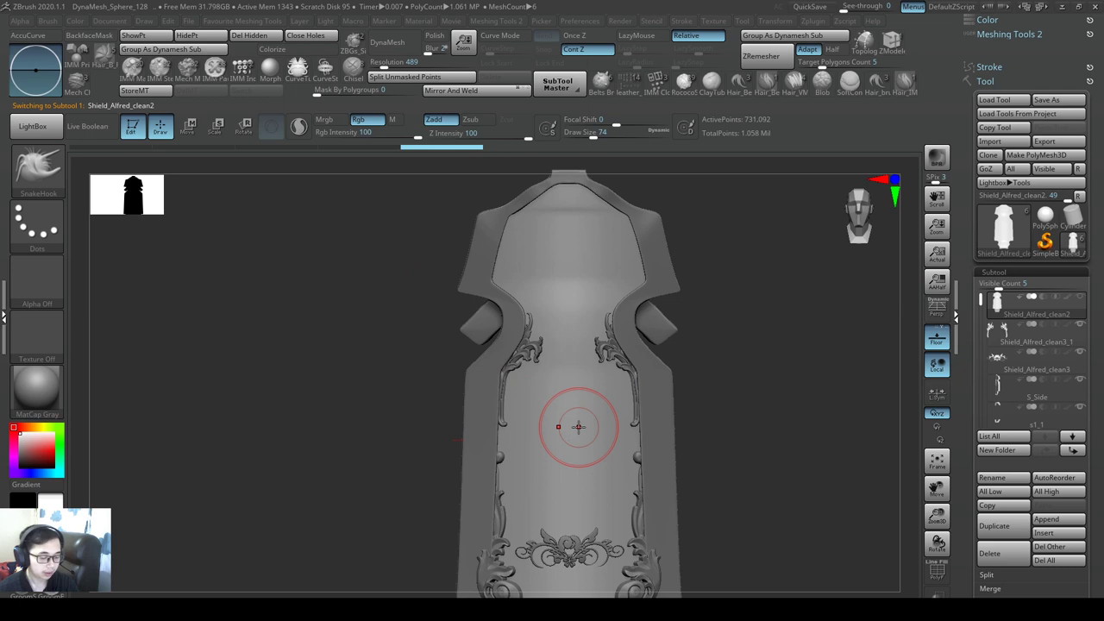
key(b)
click(758, 538)
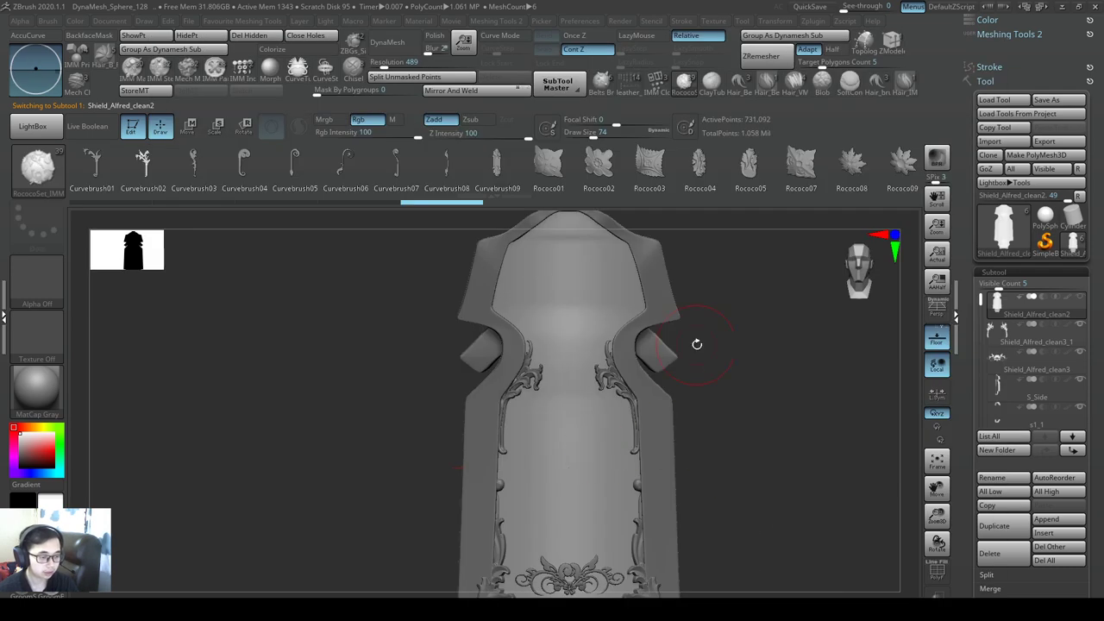
key(m)
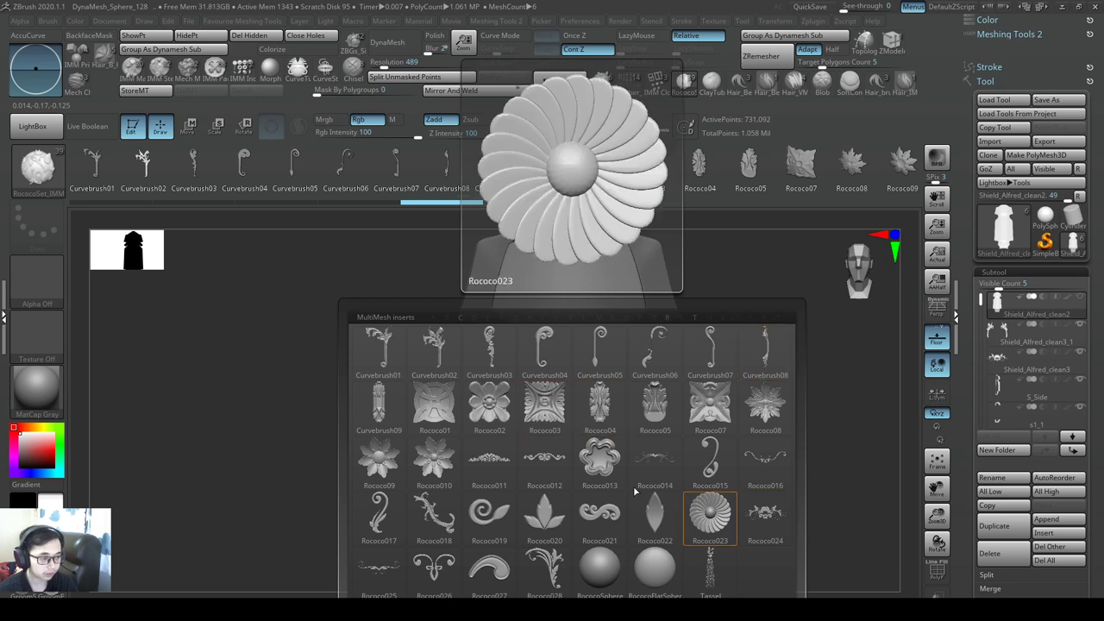
click(438, 355)
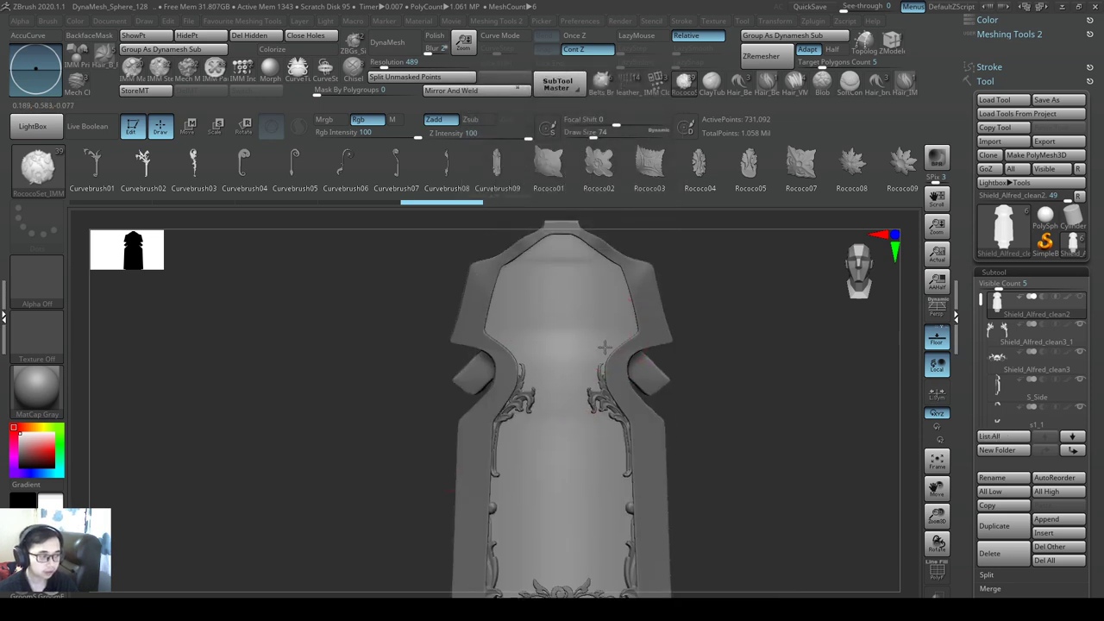
- Draw the mirrored leaf ornament along both inner borders above the upper side notches
alt+right_drag(605, 348, 597, 363)
mouse_move(622, 373)
mouse_down()
mouse_move(637, 390)
mouse_move(612, 283)
mouse_move(626, 284)
mouse_up()
alt+right_drag(645, 339, 590, 324)
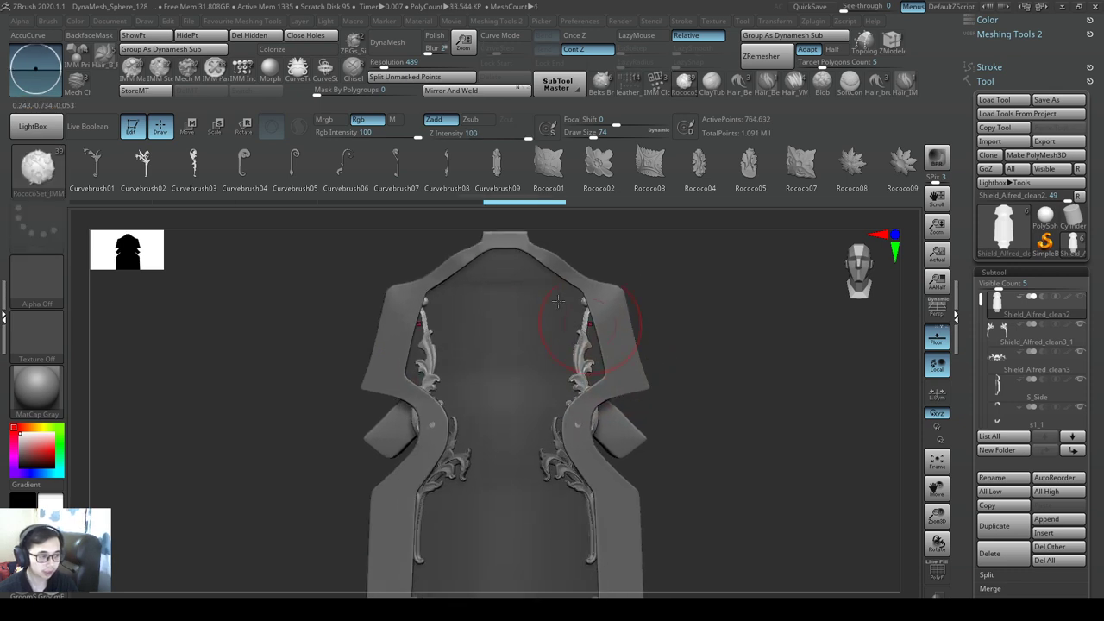
- Split the upper leaf ornament pair from the shield body into its own subtool and make it active
click(424, 77)
alt+right_drag(640, 389, 696, 407)
click(999, 344)
click(1083, 299)
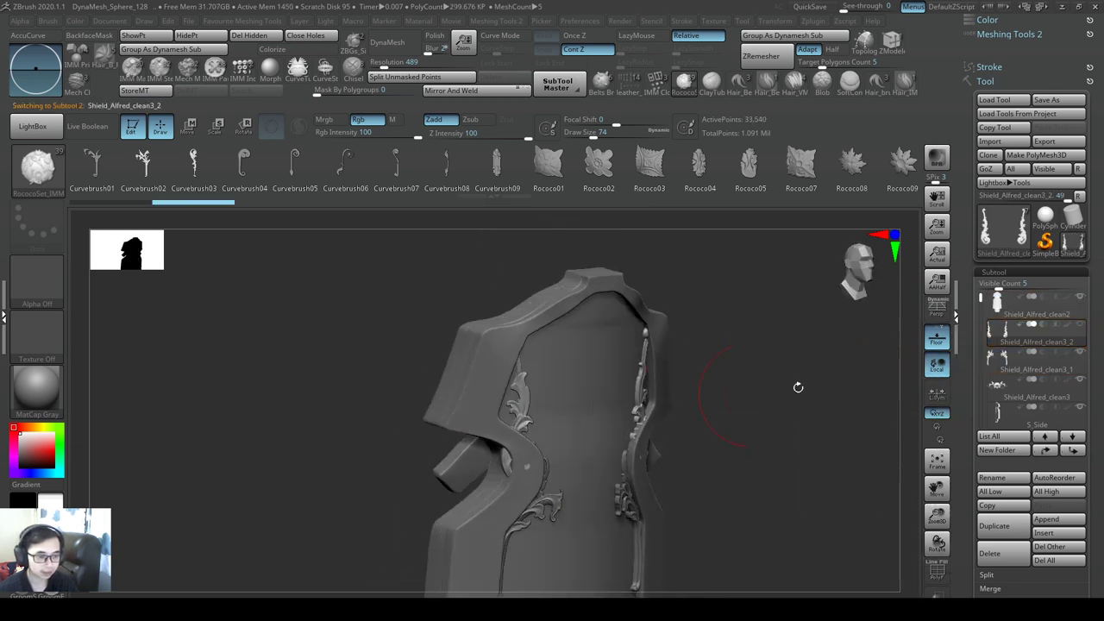
- Pull the upper leaf ornaments out over the raised borders above the side notches with SnakeHook at draw size 132
alt+right_drag(639, 405, 674, 356)
key(b)
key(s)
key(h)
key(s)
mouse_move(673, 366)
mouse_down()
mouse_move(687, 366)
mouse_move(639, 343)
mouse_move(658, 375)
mouse_up()
key(s)
right_drag(660, 375, 666, 377)
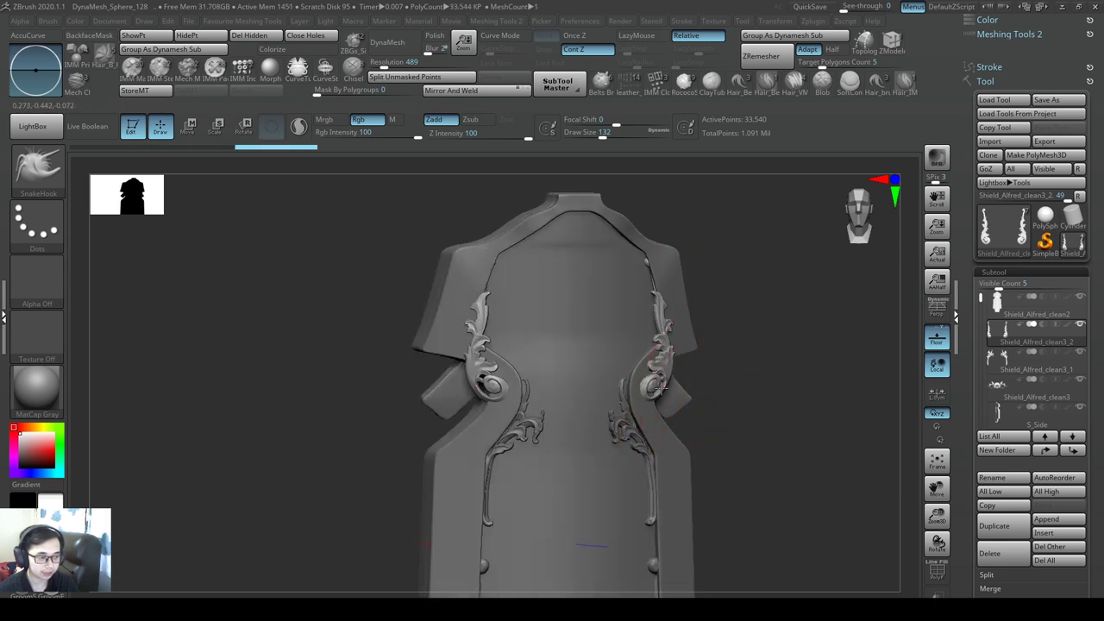
drag(656, 378, 661, 390)
mouse_move(661, 391)
right_down()
mouse_move(680, 395)
mouse_move(662, 397)
right_up()
- Reshape the upper ornaments' scrolls and leaves around the notches with SnakeHook at draw size 163
key(s)
drag(663, 397, 673, 397)
mouse_move(673, 395)
right_down()
mouse_move(689, 394)
mouse_move(677, 379)
mouse_move(682, 352)
mouse_move(641, 370)
mouse_move(652, 362)
right_up()
drag(649, 369, 632, 354)
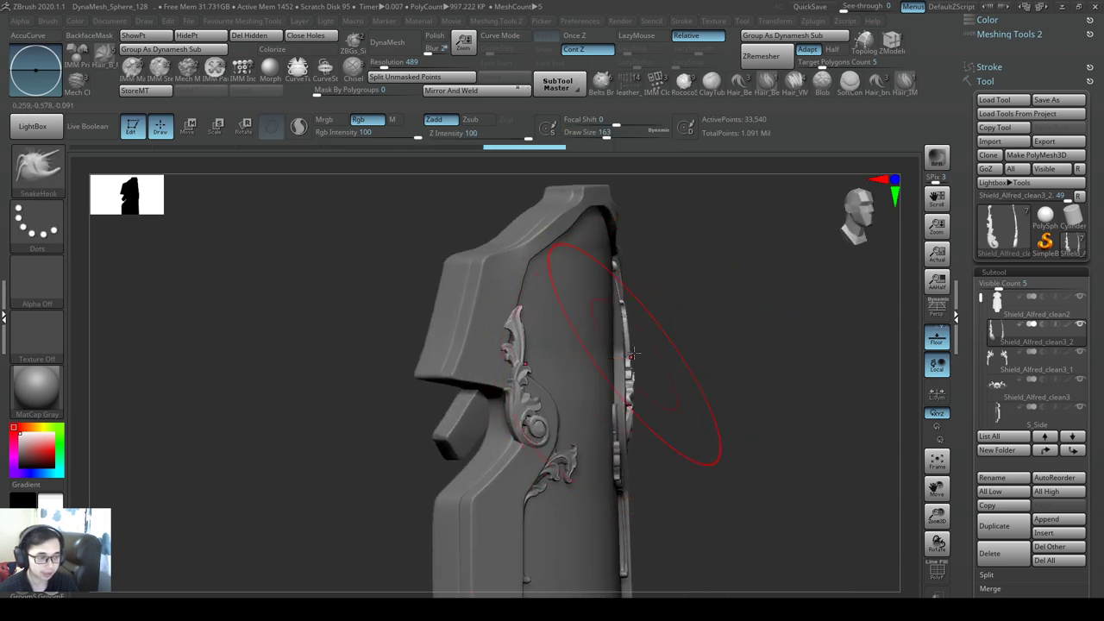
right_drag(633, 363, 565, 384)
alt+right_drag(636, 424, 568, 431)
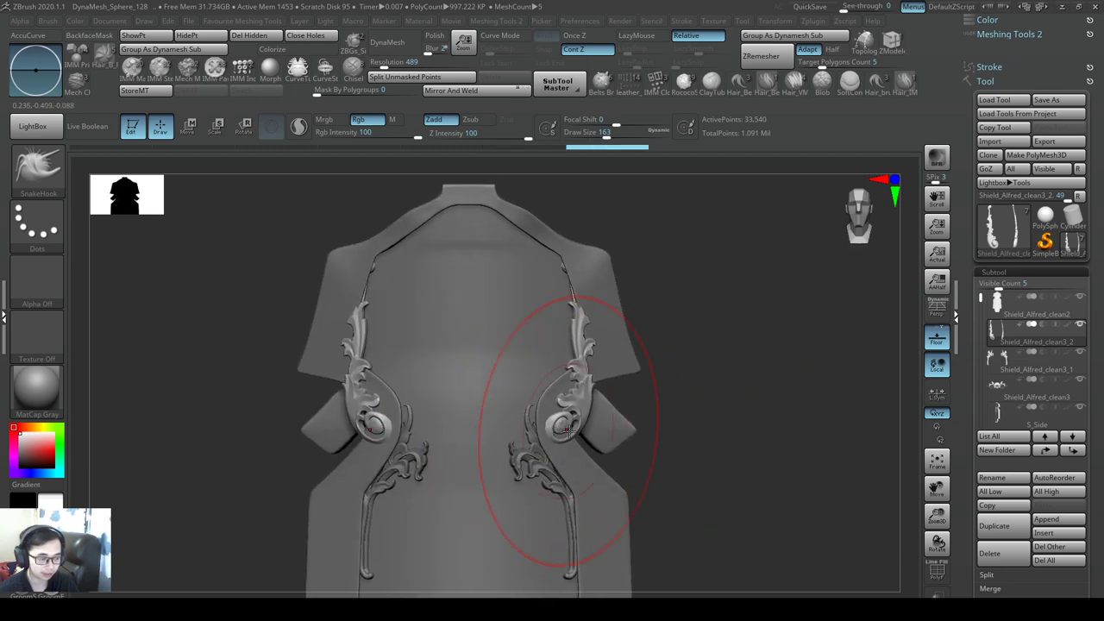
- Refine the upper ornaments' scroll ends and leaf stems along the border curve with SnakeHook at draw sizes 120 and 182
key(s)
drag(569, 432, 564, 433)
right_drag(561, 460, 542, 308)
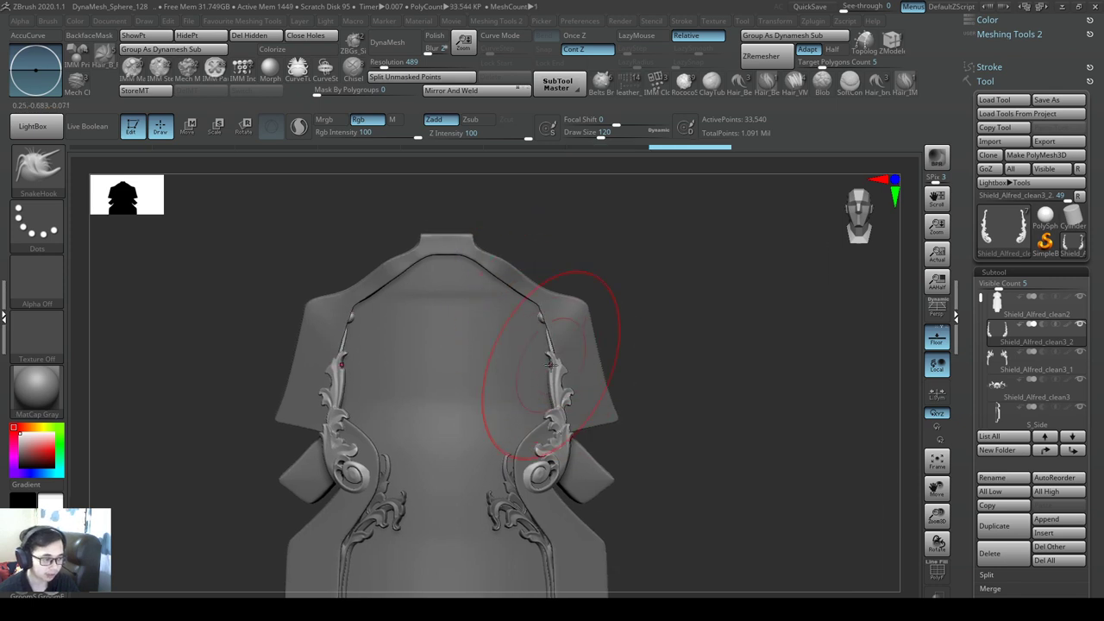
right_drag(611, 459, 621, 431)
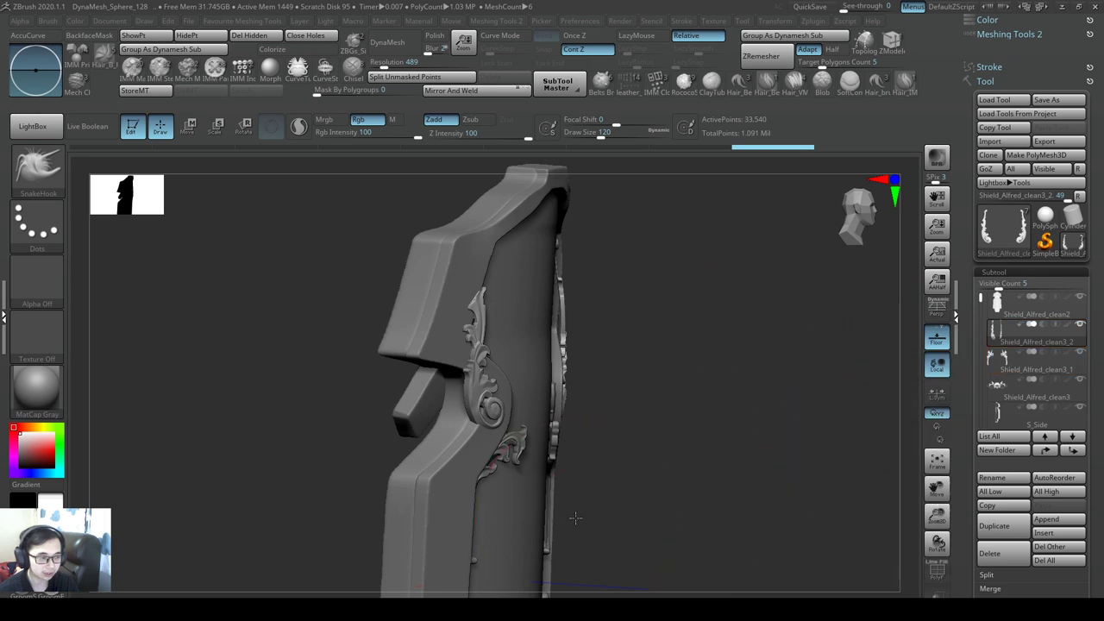
right_drag(572, 518, 491, 427)
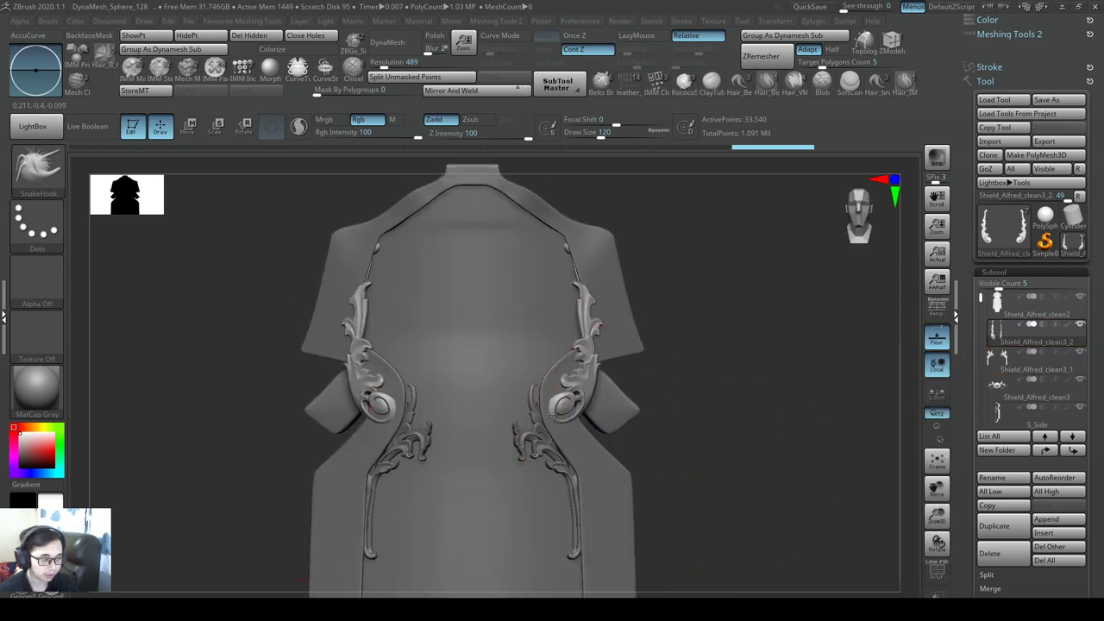
mouse_move(560, 416)
mouse_down()
mouse_move(580, 418)
mouse_move(593, 377)
mouse_up()
key(s)
mouse_move(625, 358)
ctrl+right_down()
mouse_move(545, 323)
mouse_move(599, 357)
mouse_move(690, 379)
mouse_move(647, 371)
ctrl+right_up()
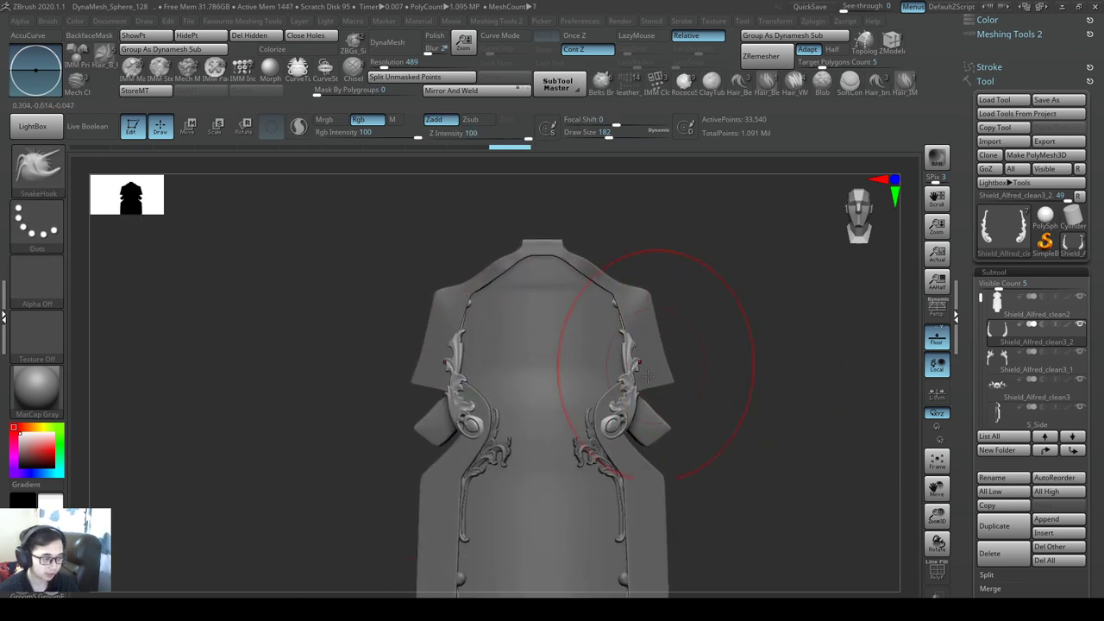
right_drag(584, 460, 691, 431)
- Switch to the lesson PDF in Foxit Reader and review the finished shield reference and ornament workflow pages
key(alt+Tab)
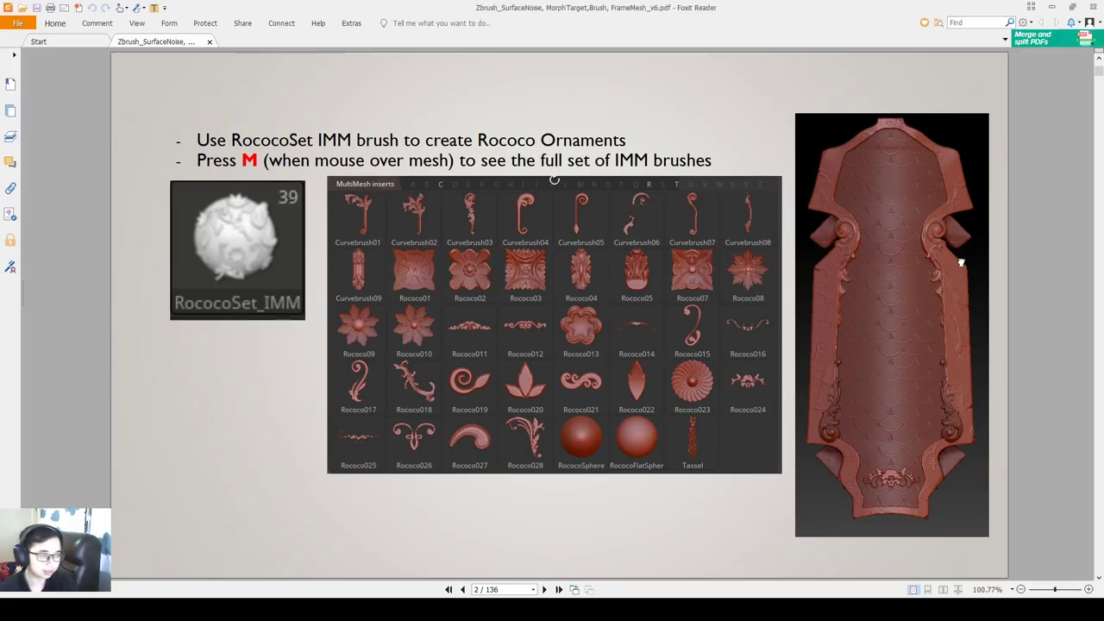
scroll(961, 263, down, 2)
scroll(1007, 280, down, 4)
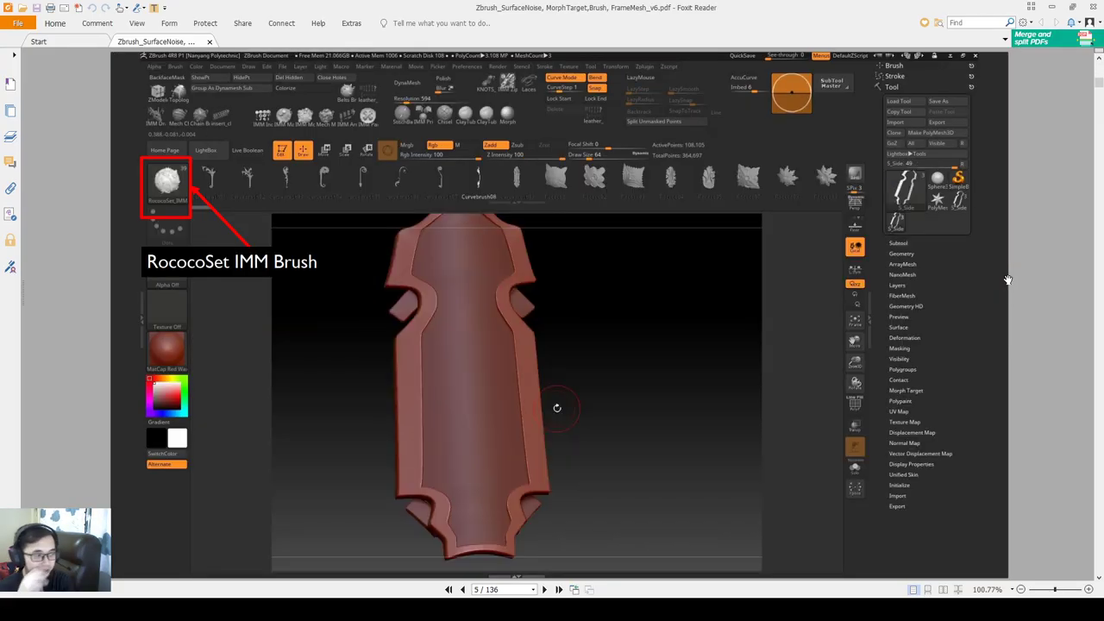
scroll(1007, 280, down, 7)
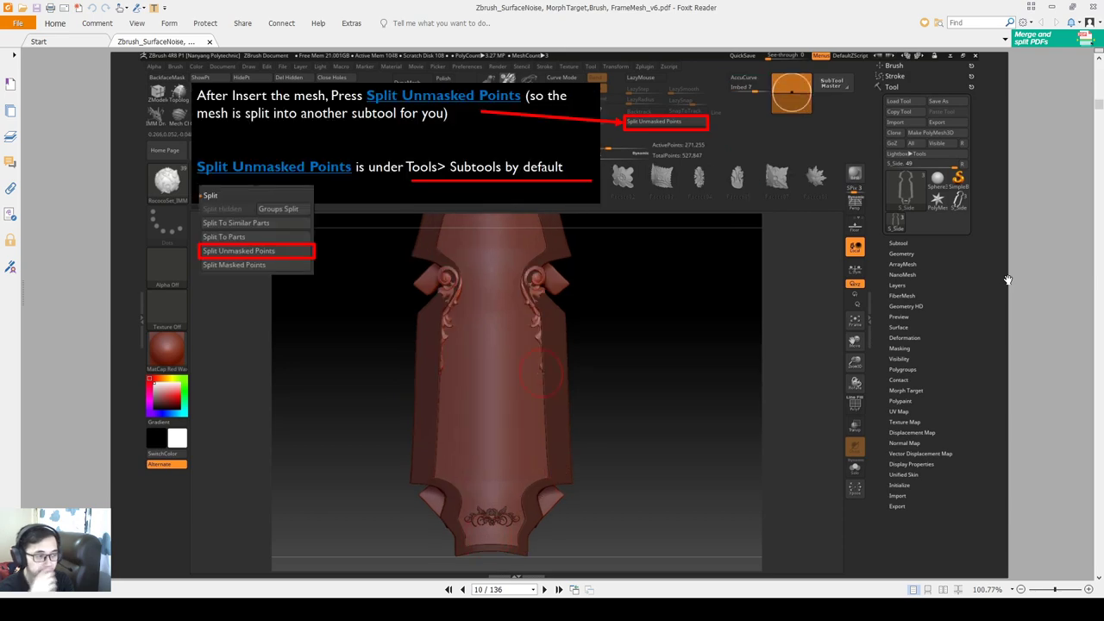
scroll(1007, 280, down, 1)
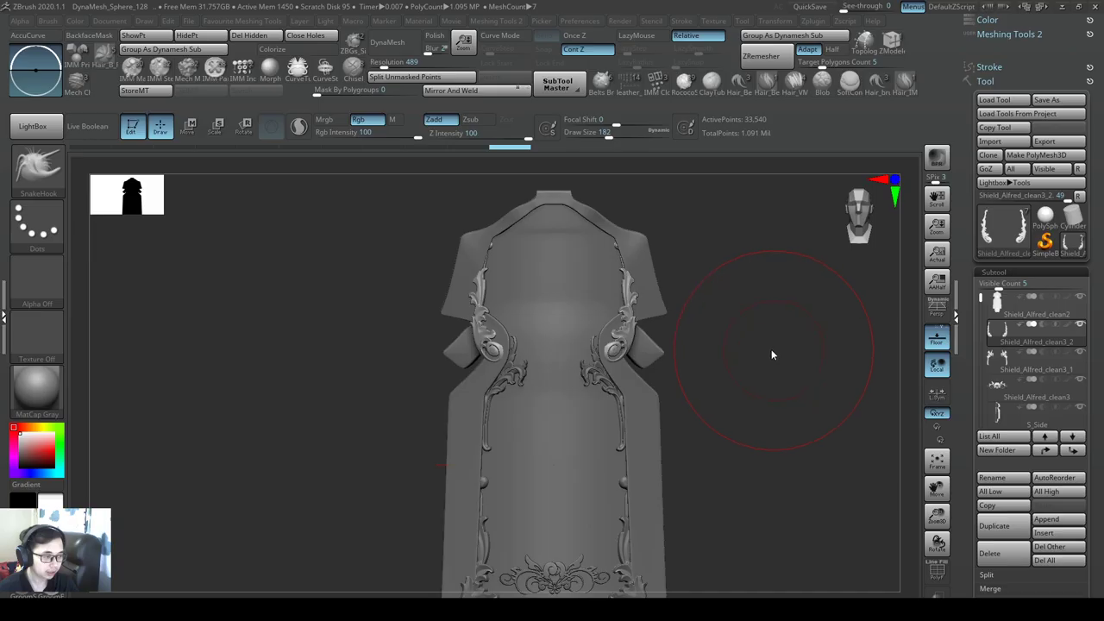
- Return to ZBrush, make the shield body the active subtool, and check the overall ornament layout down to its lower end
drag(771, 350, 697, 294)
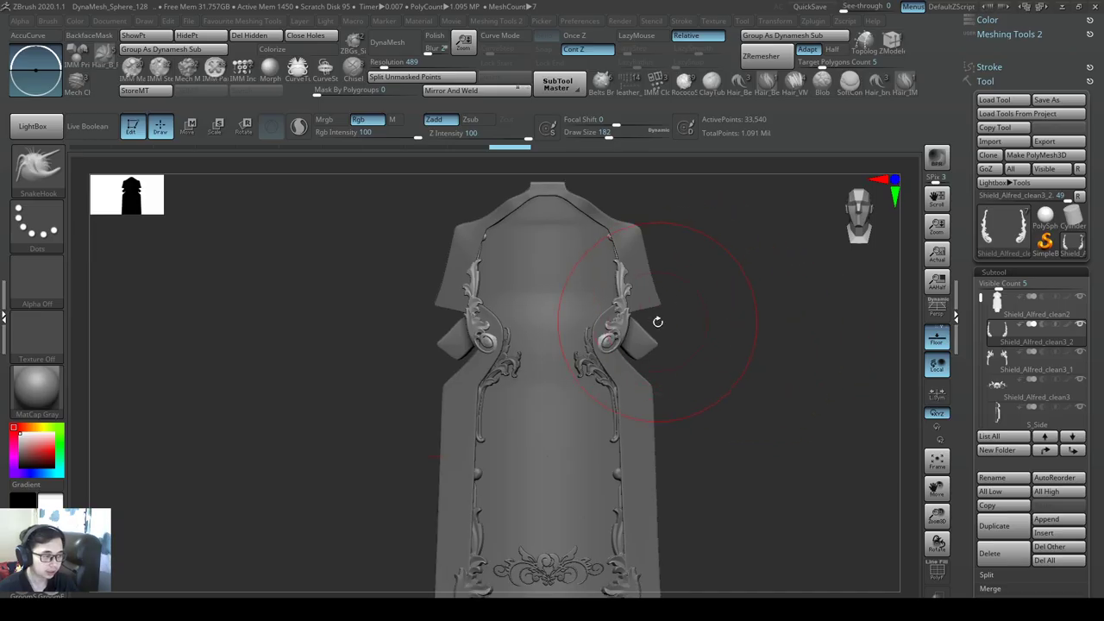
alt+right_drag(657, 322, 584, 307)
alt+click(489, 349)
alt+right_drag(518, 244, 671, 396)
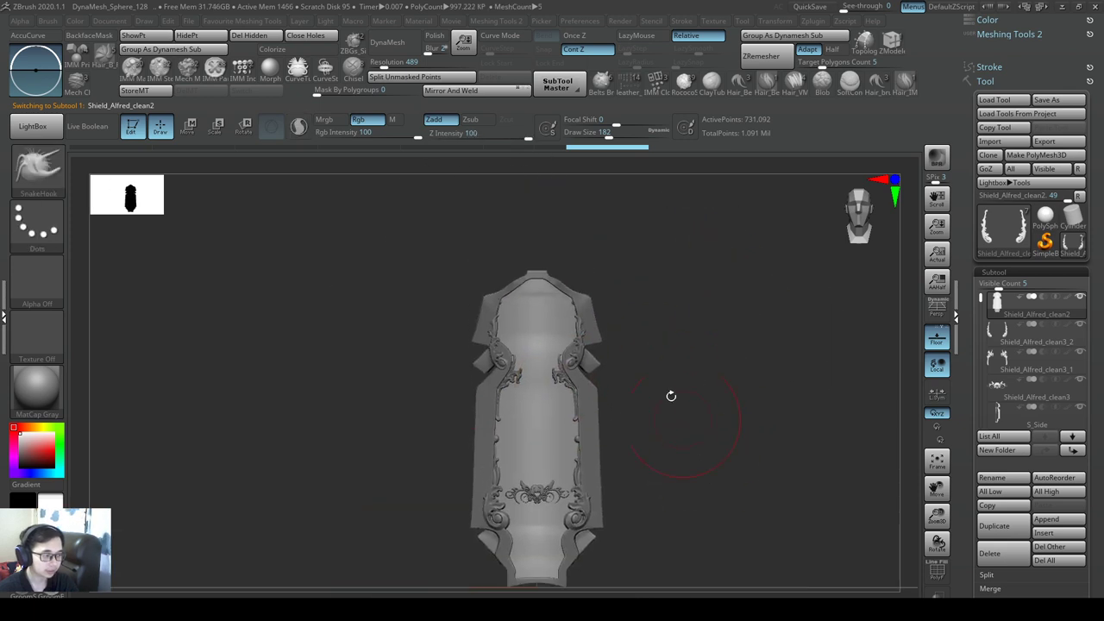
ctrl+right_drag(643, 321, 630, 242)
mouse_move(660, 355)
right_down()
mouse_move(703, 367)
mouse_move(659, 371)
right_up()
alt+right_drag(659, 422, 659, 369)
ctrl+right_drag(660, 369, 646, 439)
alt+right_drag(645, 438, 665, 476)
ctrl+right_click(647, 476)
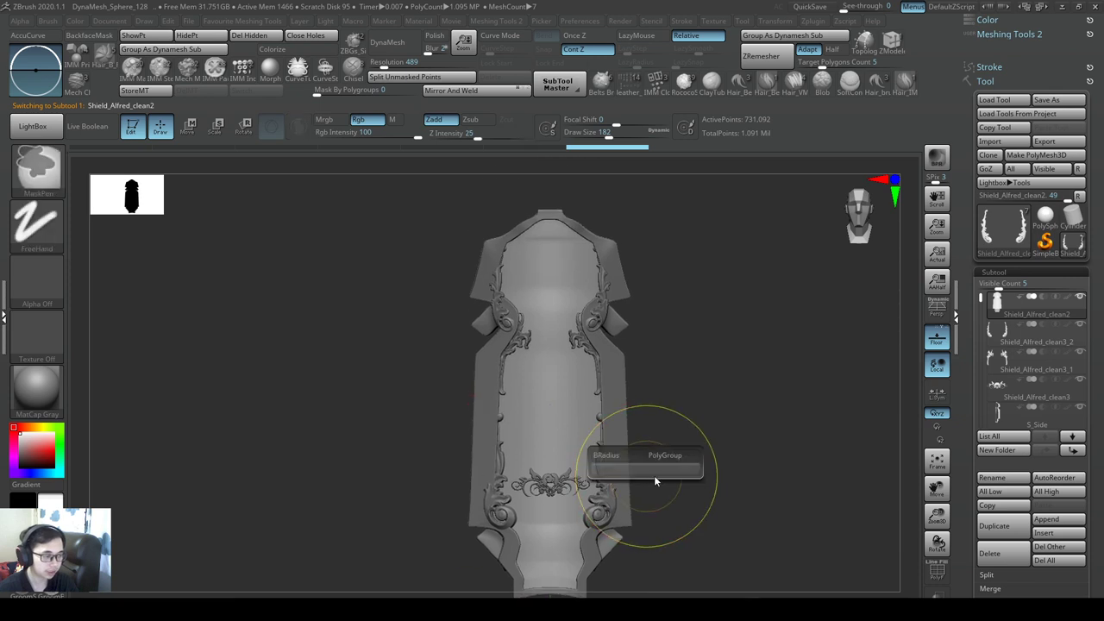
mouse_move(678, 397)
ctrl+right_down()
mouse_move(704, 443)
mouse_move(668, 432)
ctrl+right_up()
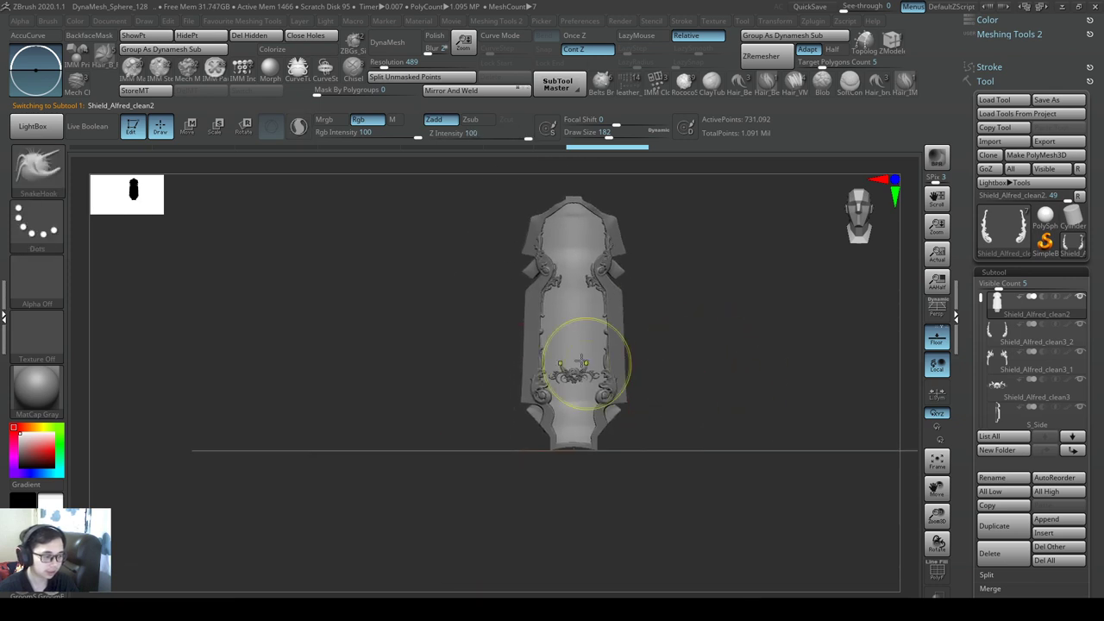
ctrl+right_drag(581, 362, 651, 456)
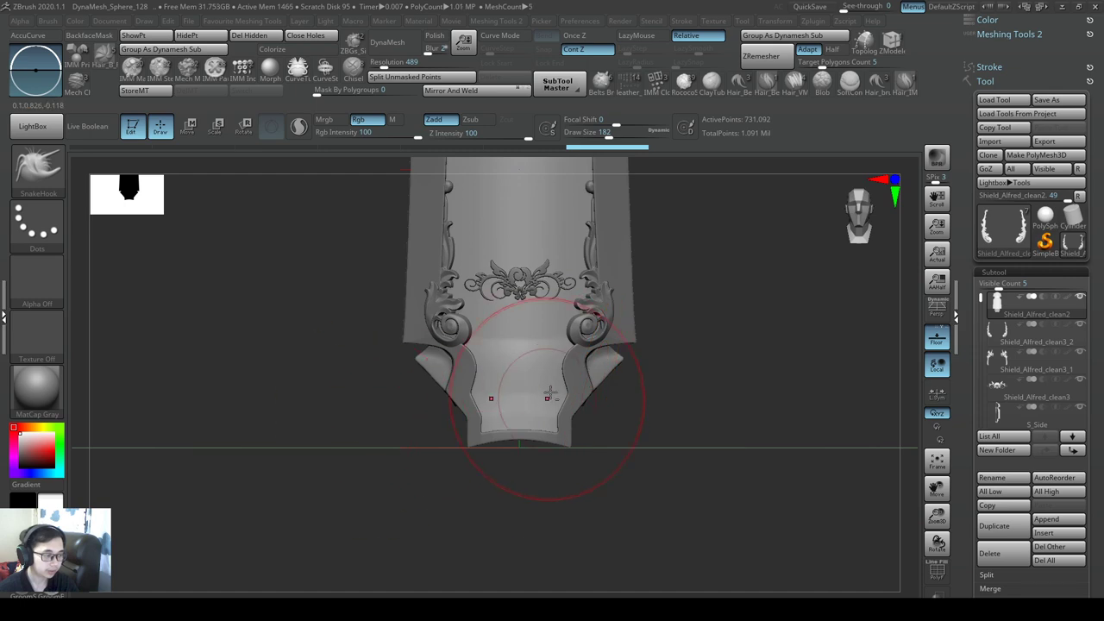
- Choose the Rococo028 insert from the RococoSet_IMM brush for the shield's lower end
right_drag(549, 395, 213, 255)
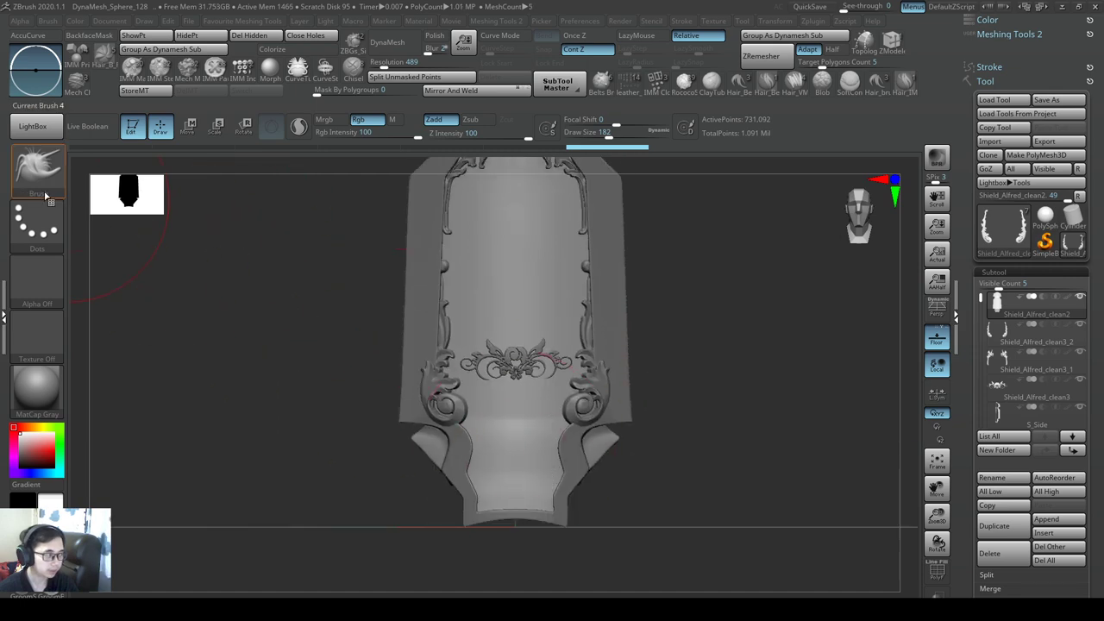
click(37, 169)
click(438, 52)
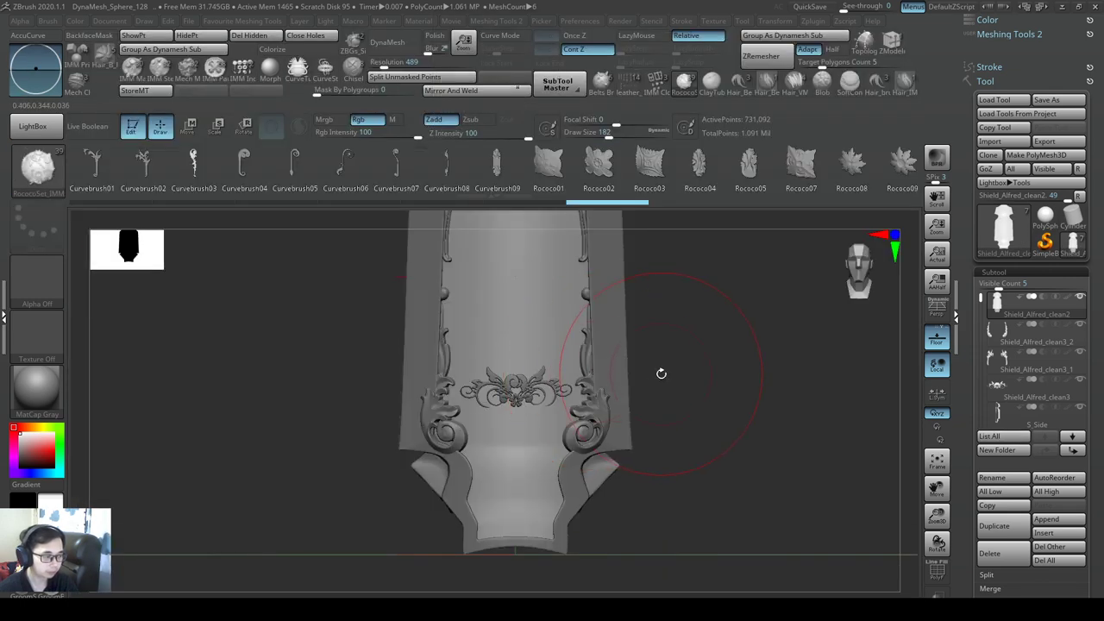
key(m)
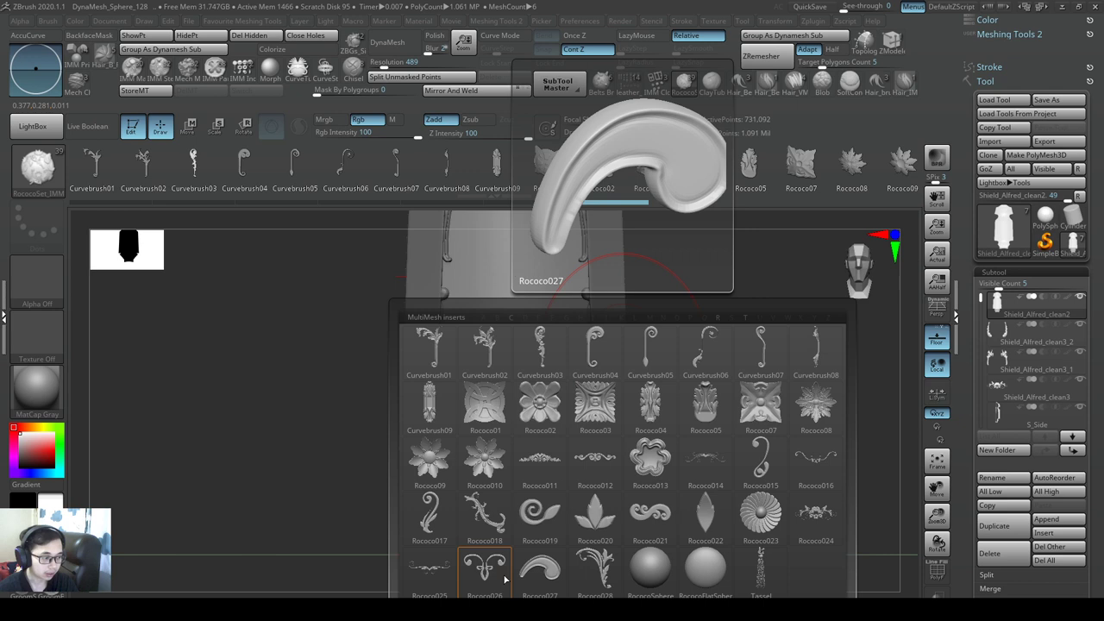
click(587, 580)
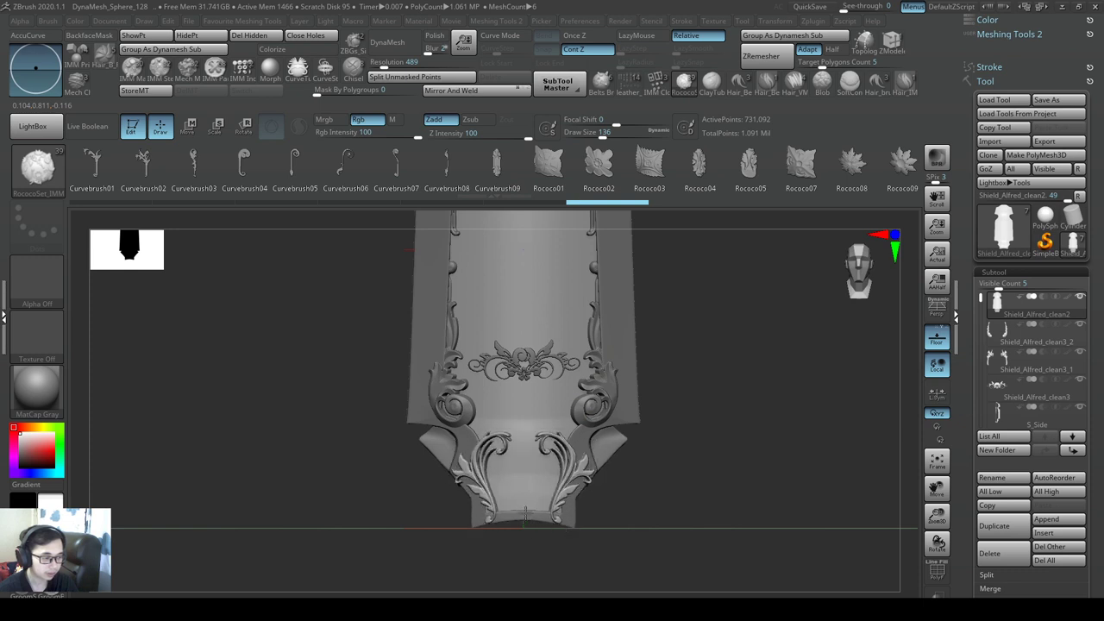
- Try placing the mirrored Rococo028 ornament at different sizes on the shield's lower end and undo the attempt
drag(602, 422, 633, 474)
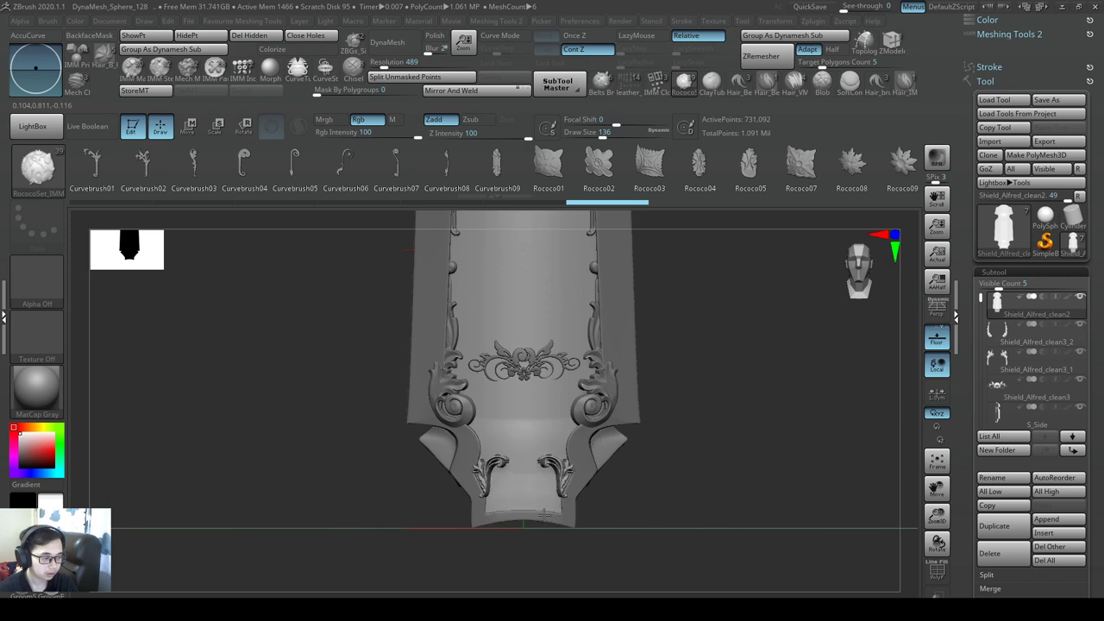
drag(526, 519, 528, 516)
right_drag(556, 470, 619, 464)
drag(619, 464, 615, 445)
right_drag(616, 448, 563, 477)
key(ctrl+z)
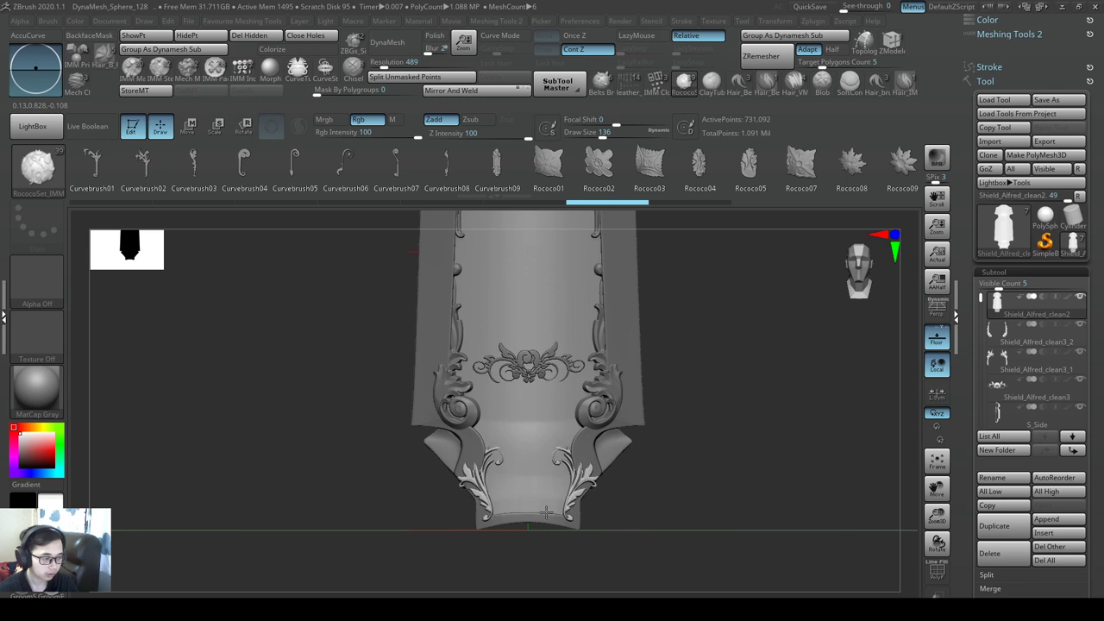
- Place the mirrored Rococo028 pair at the lower inner corners and split it into its own active subtool
drag(546, 513, 549, 508)
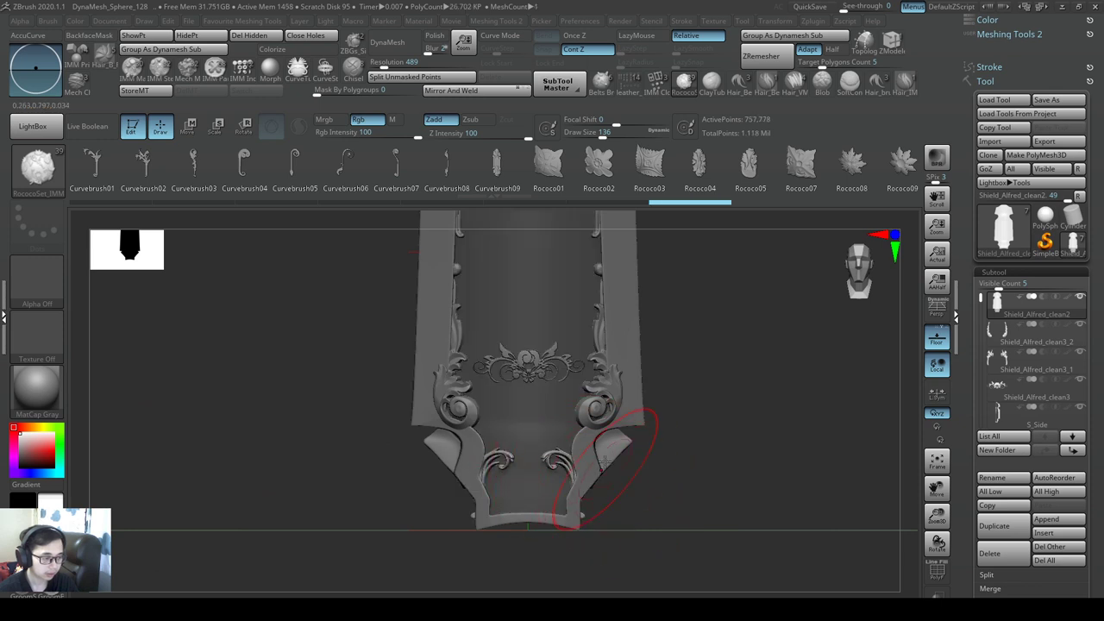
click(436, 77)
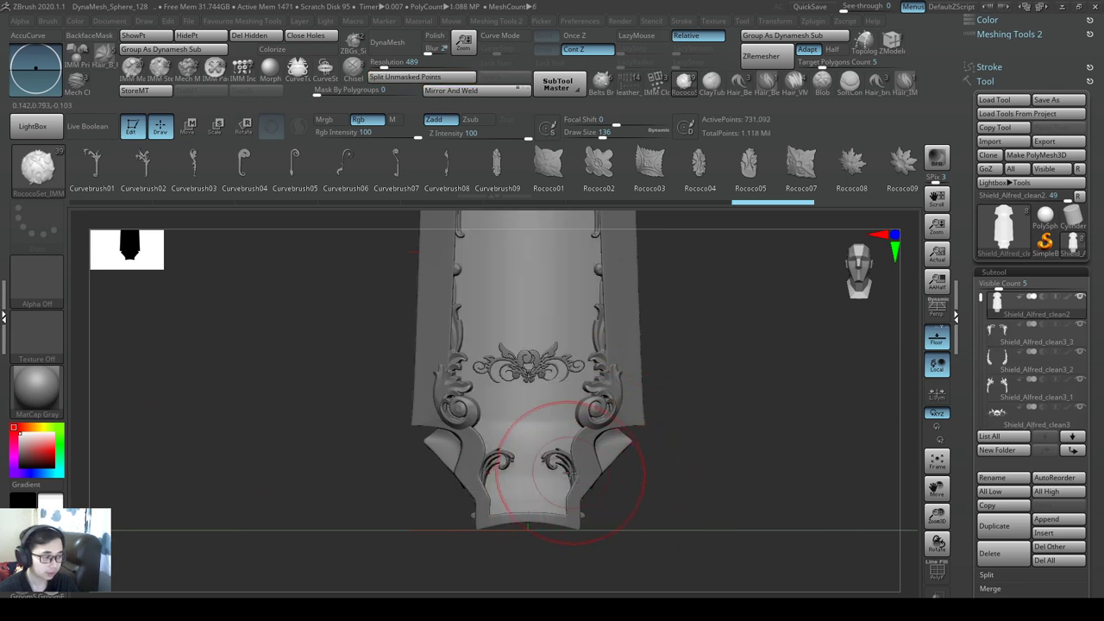
alt+click(569, 471)
- Pull the lower corner ornaments into position along the inner borders with SnakeHook
right_drag(581, 456, 577, 463)
key(b)
key(s)
key(h)
key(s)
drag(588, 458, 569, 496)
mouse_move(569, 492)
right_down()
mouse_move(563, 482)
mouse_move(607, 449)
mouse_move(589, 437)
mouse_move(567, 449)
right_up()
key(s)
drag(567, 449, 563, 447)
mouse_move(562, 447)
right_down()
mouse_move(571, 434)
mouse_move(558, 420)
right_up()
right_click(559, 420)
- Adjust the depth of the lower ornaments' curled tips in side view with SnakeHook at draw size 116
key(s)
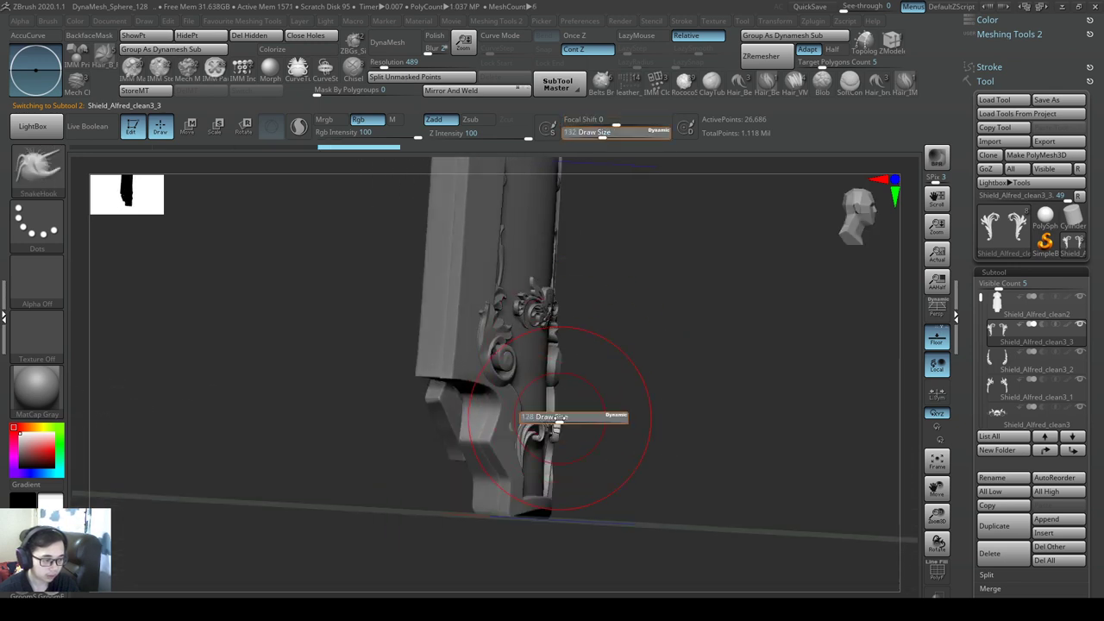
drag(562, 419, 559, 419)
drag(557, 425, 552, 426)
right_drag(552, 424, 566, 455)
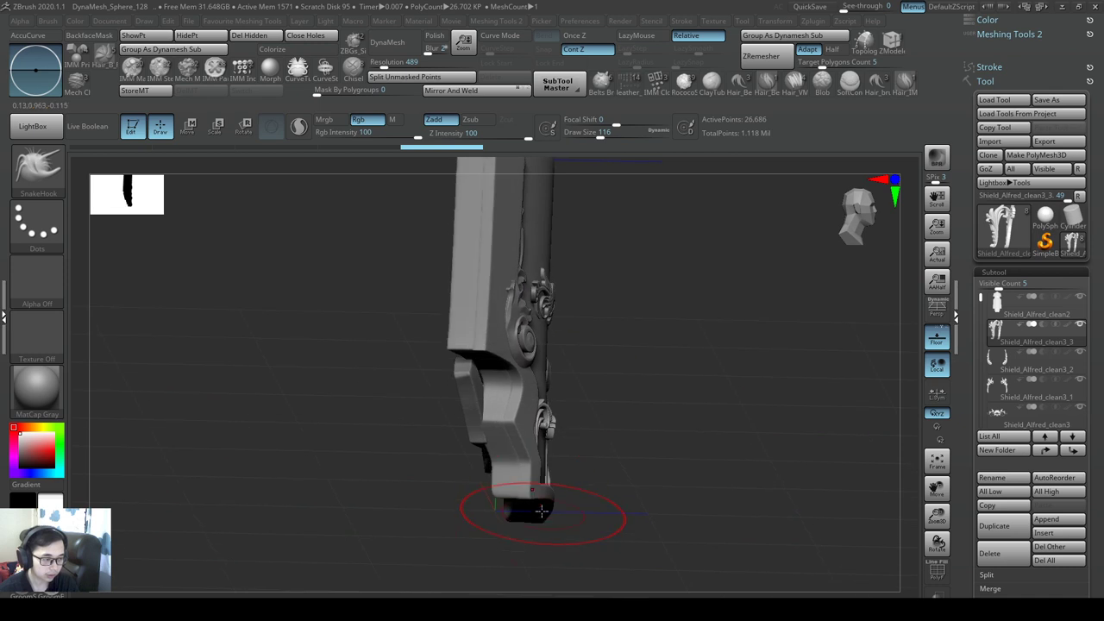
right_drag(547, 505, 540, 458)
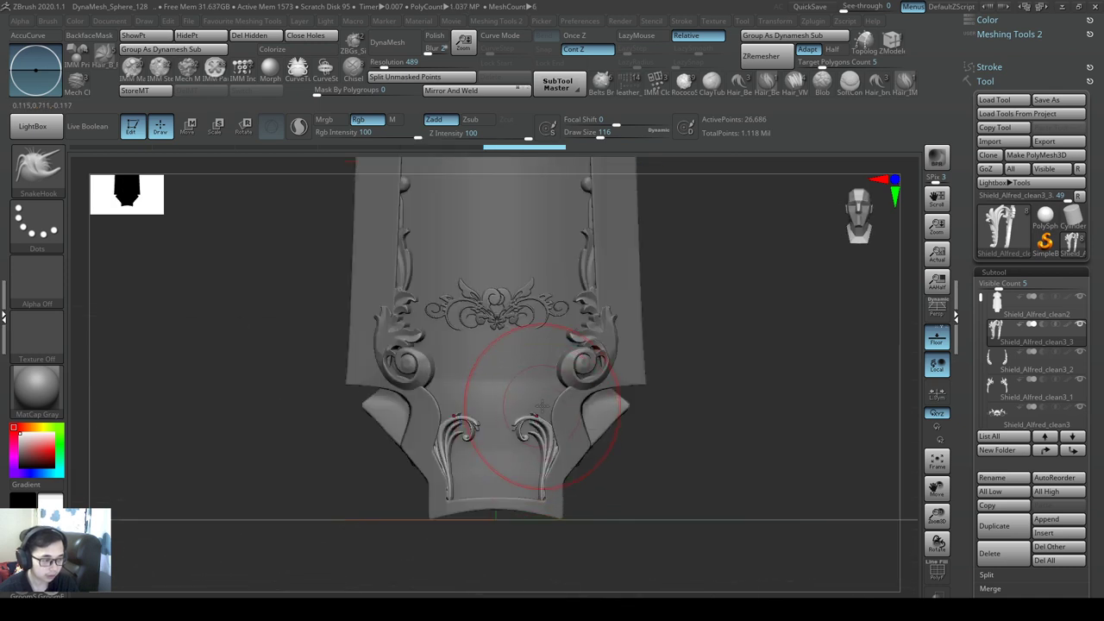
- Pull the lower ornaments' outer leaves up over the raised border with SnakeHook
drag(548, 412, 555, 421)
right_drag(573, 433, 584, 439)
right_click(576, 493)
click(577, 493)
- Fit the lower ornaments' stems to the narrowing border with SnakeHook at draw size 90
key(s)
drag(622, 462, 616, 461)
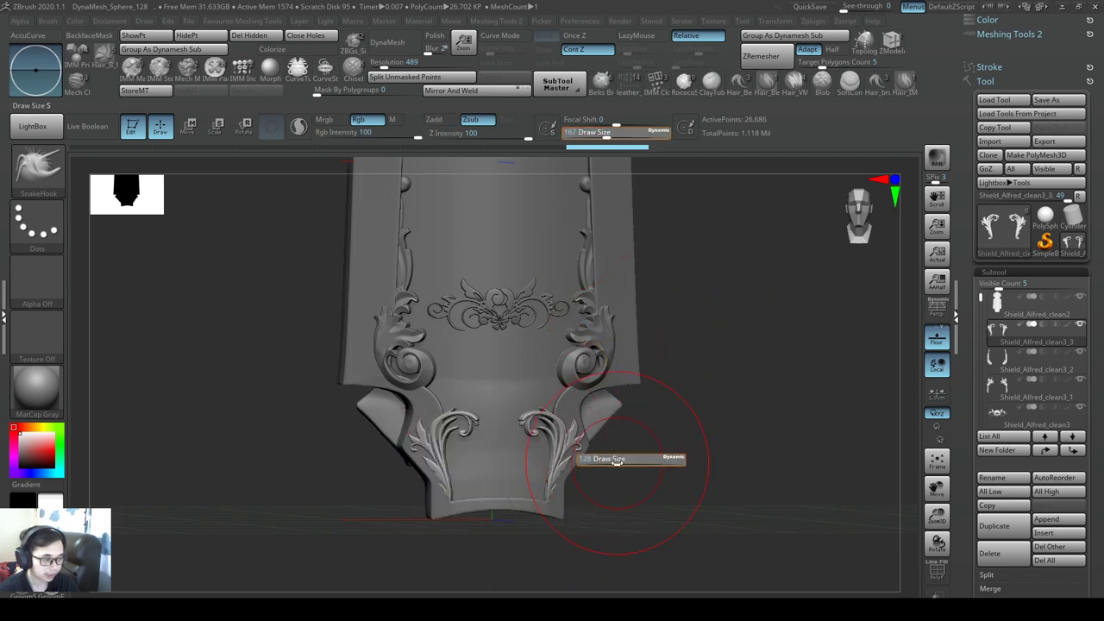
right_drag(597, 499, 566, 504)
key(s)
drag(566, 505, 561, 505)
right_drag(501, 496, 510, 495)
right_click(509, 495)
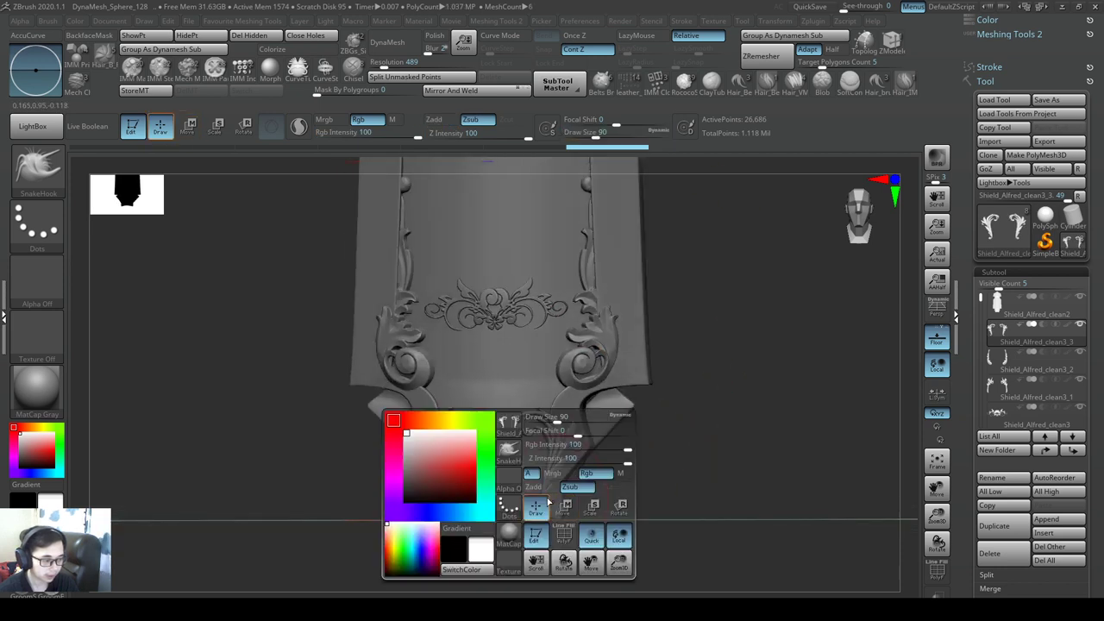
mouse_move(634, 419)
right_down()
mouse_move(595, 478)
mouse_move(523, 484)
right_up()
- Tuck the lower ends of the ornament stems against the border corner with SnakeHook at draw size 71
key(s)
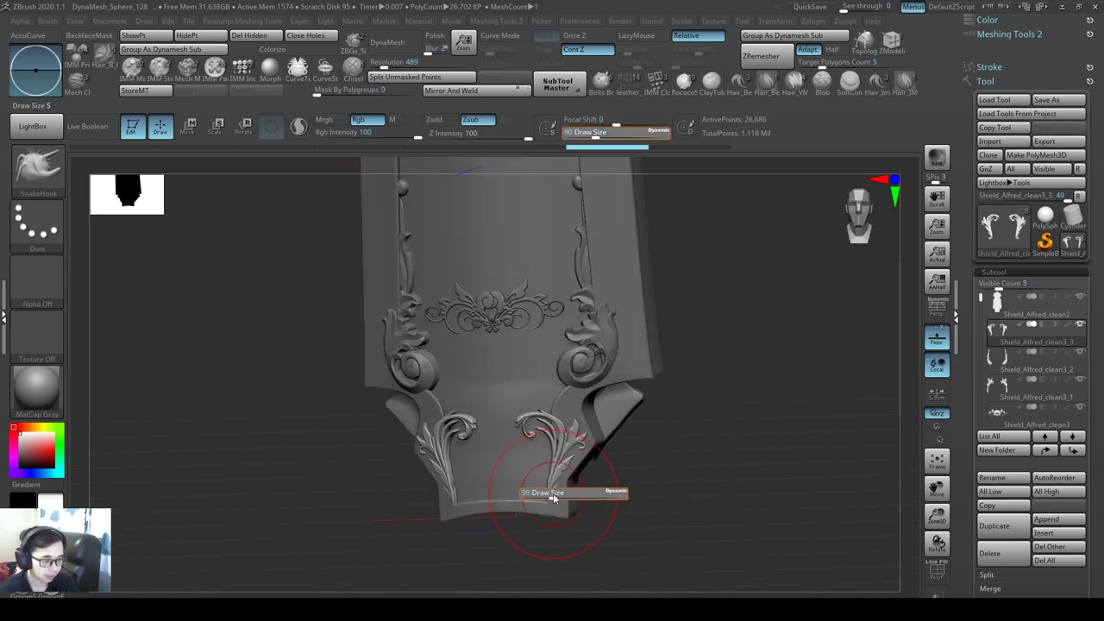
drag(552, 493, 550, 493)
right_drag(551, 494, 572, 492)
key(s)
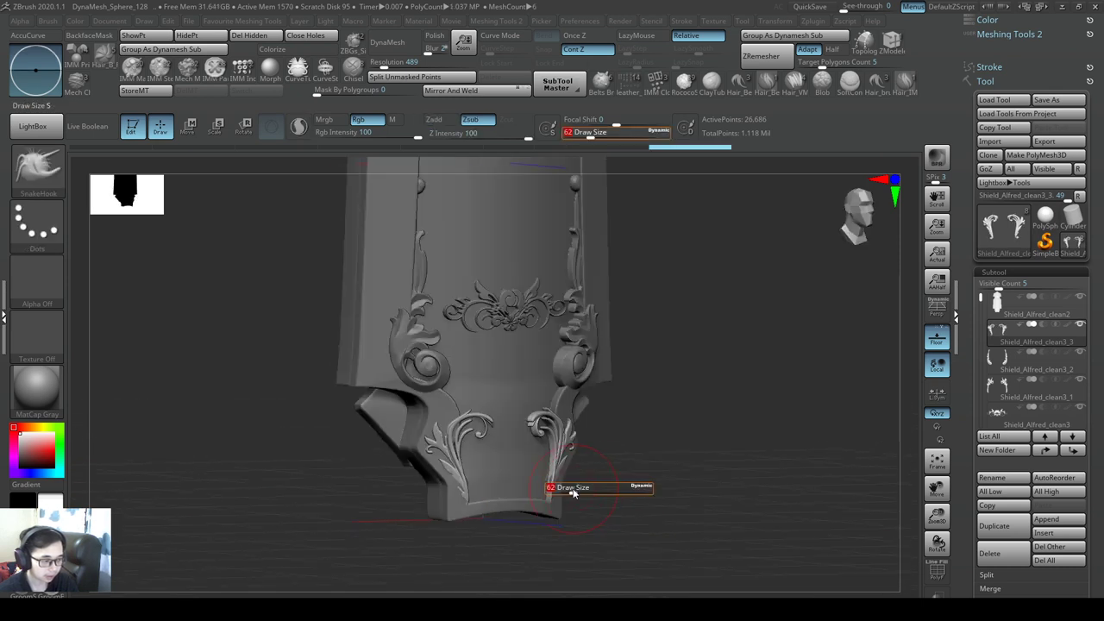
drag(572, 491, 576, 492)
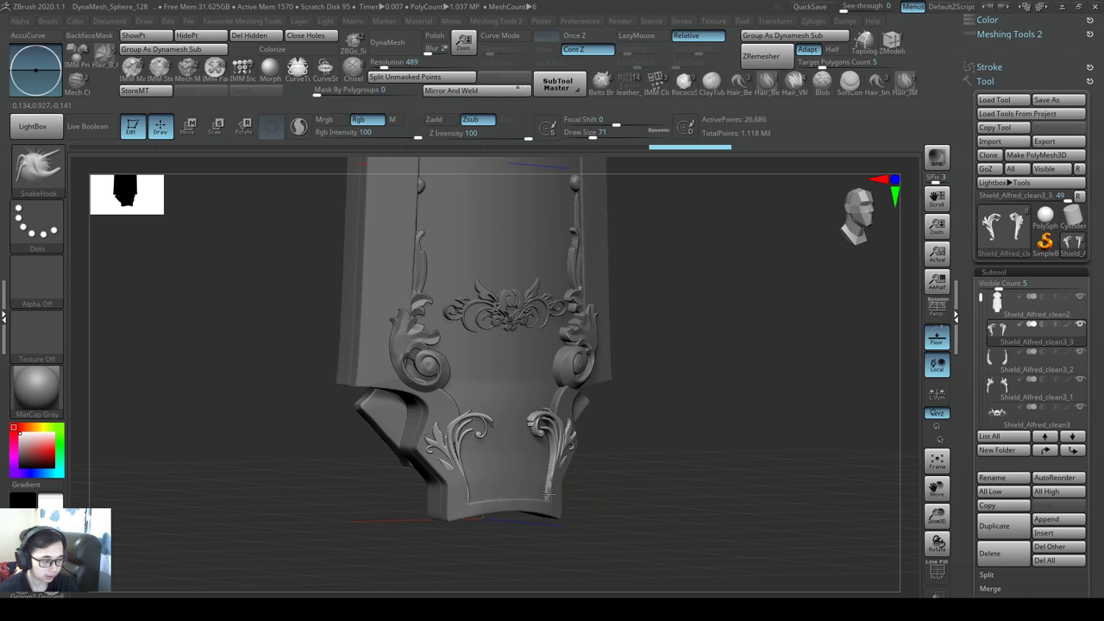
- Refine the small bottom leaves of the lower ornaments on the border with SnakeHook at draw size 51
mouse_move(589, 493)
right_down()
mouse_move(565, 492)
mouse_move(574, 489)
right_up()
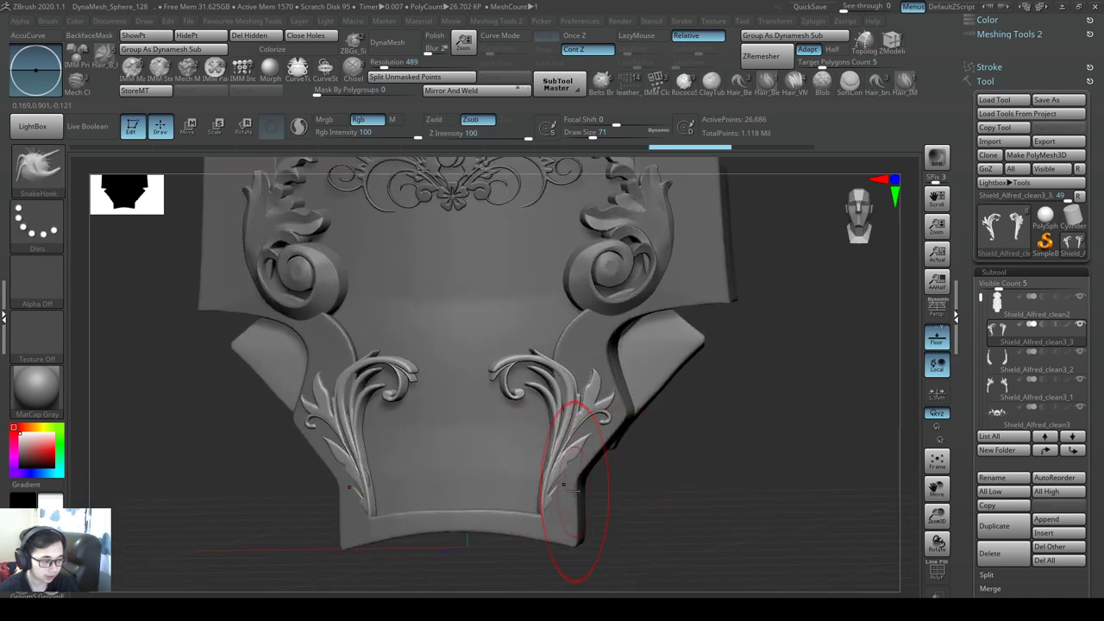
key(s)
drag(571, 490, 540, 483)
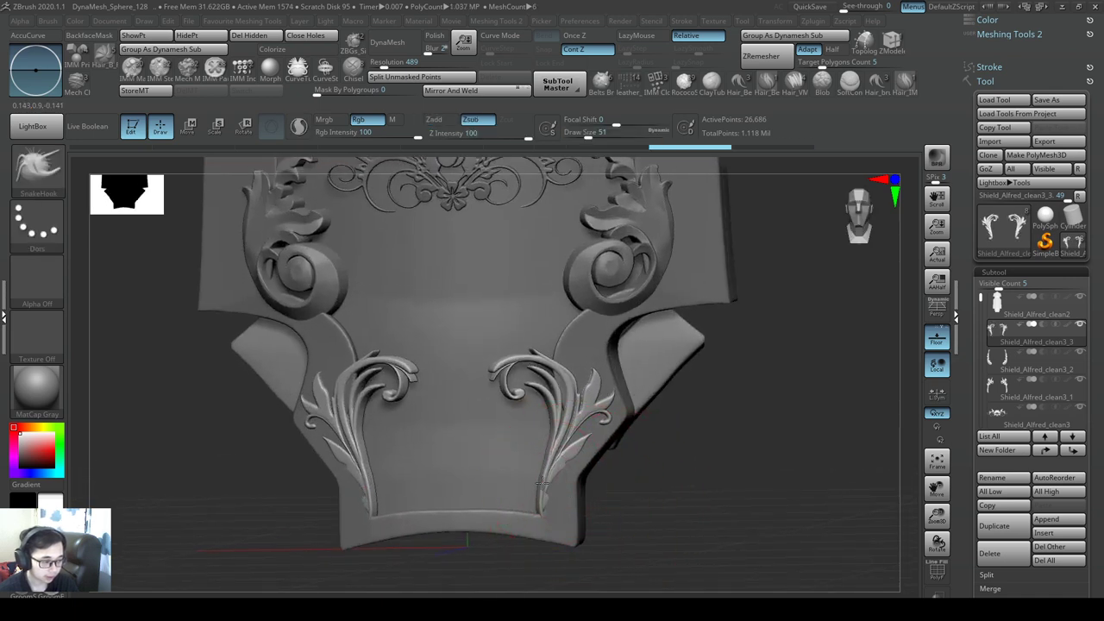
right_drag(553, 483, 561, 445)
drag(565, 473, 578, 460)
key(ctrl+z)
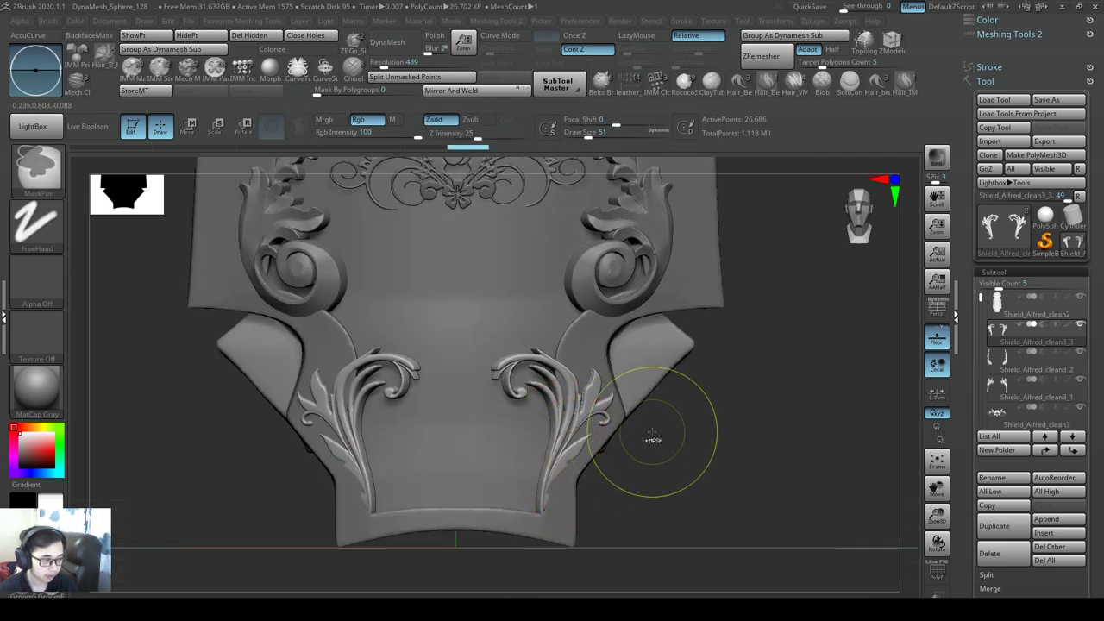
- Seat the lower ornaments' upper curls closer to the shield surface with SnakeHook at draw sizes 83 and 65
mouse_move(653, 438)
ctrl+right_down()
mouse_move(657, 378)
mouse_move(601, 431)
mouse_move(620, 433)
mouse_move(596, 436)
ctrl+right_up()
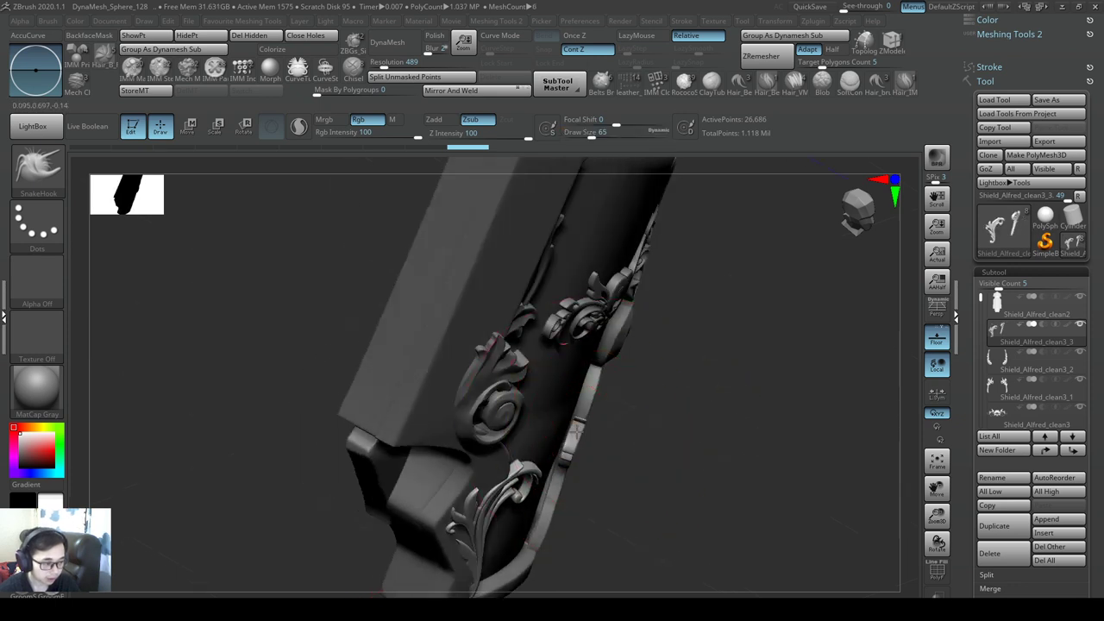
drag(574, 436, 563, 436)
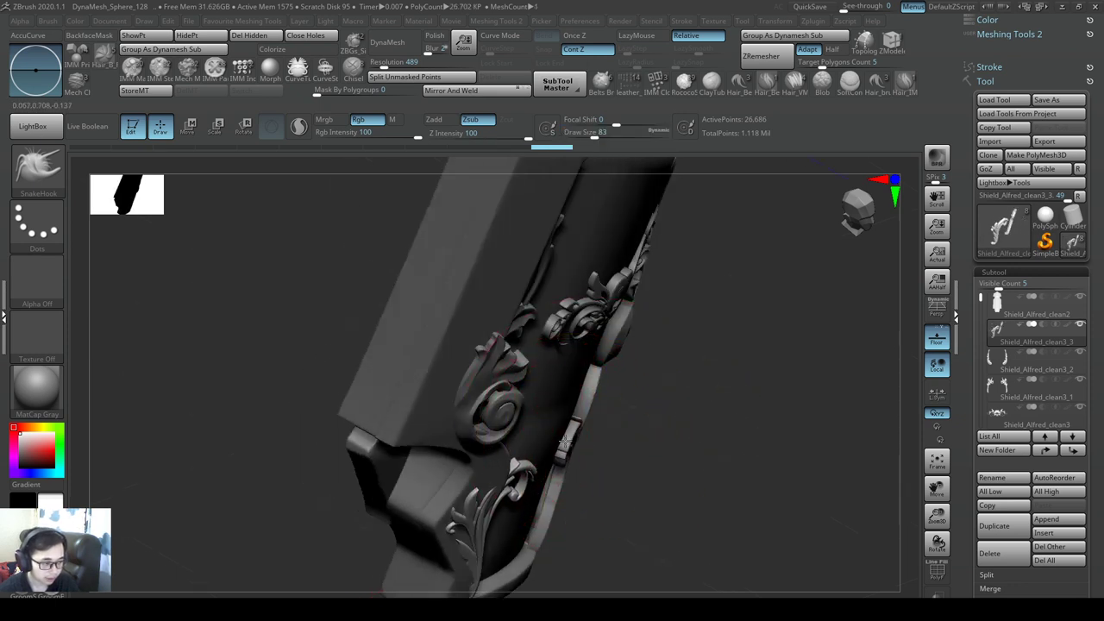
right_drag(574, 444, 542, 406)
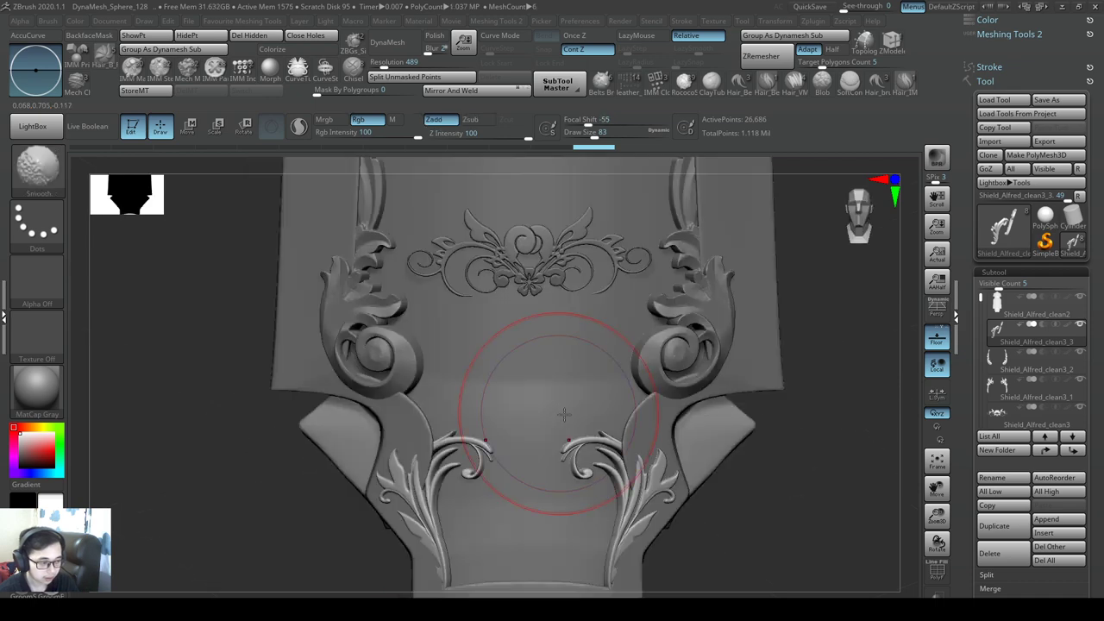
mouse_move(646, 439)
right_down()
mouse_move(634, 483)
mouse_move(597, 480)
mouse_move(577, 509)
right_up()
key(s)
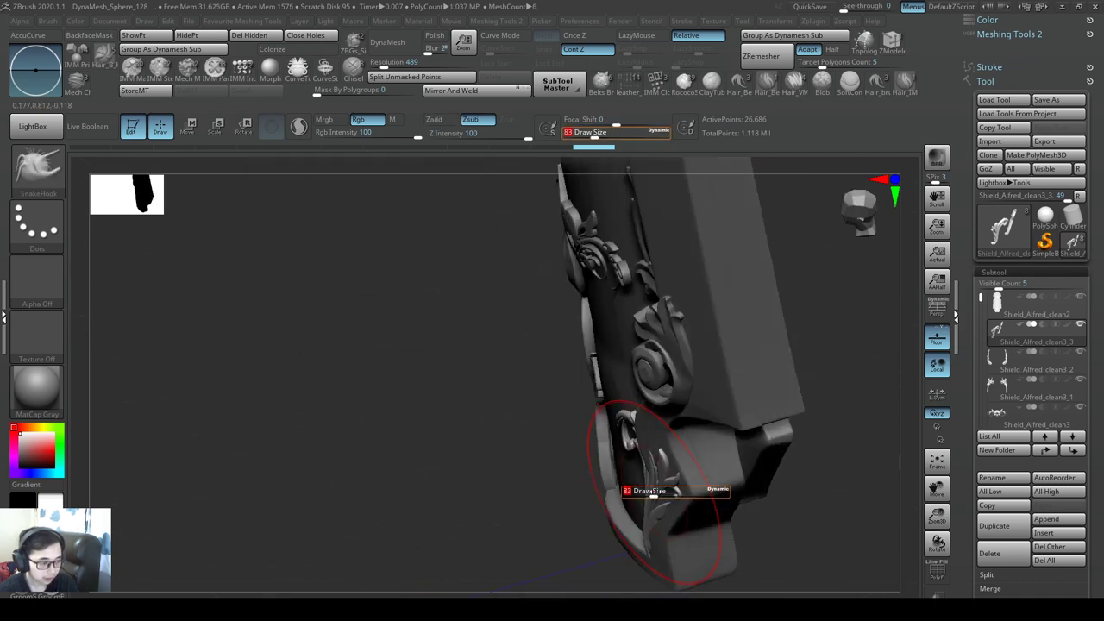
drag(655, 490, 651, 491)
mouse_move(655, 466)
right_down()
mouse_move(665, 457)
mouse_move(662, 465)
right_up()
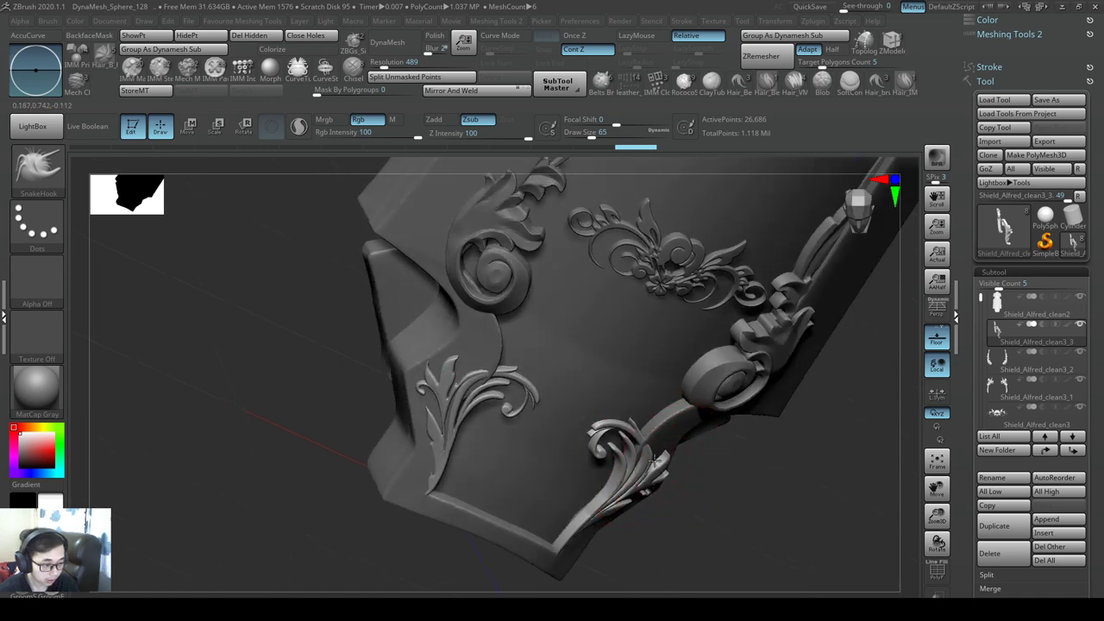
mouse_move(655, 448)
right_down()
mouse_move(642, 456)
mouse_move(687, 468)
mouse_move(647, 476)
mouse_move(655, 466)
mouse_move(625, 452)
mouse_move(631, 370)
mouse_move(693, 365)
mouse_move(585, 388)
mouse_move(577, 365)
mouse_move(655, 353)
mouse_move(616, 440)
mouse_move(688, 481)
mouse_move(719, 471)
mouse_move(604, 448)
mouse_move(644, 438)
mouse_move(616, 481)
mouse_move(618, 448)
mouse_move(590, 507)
right_up()
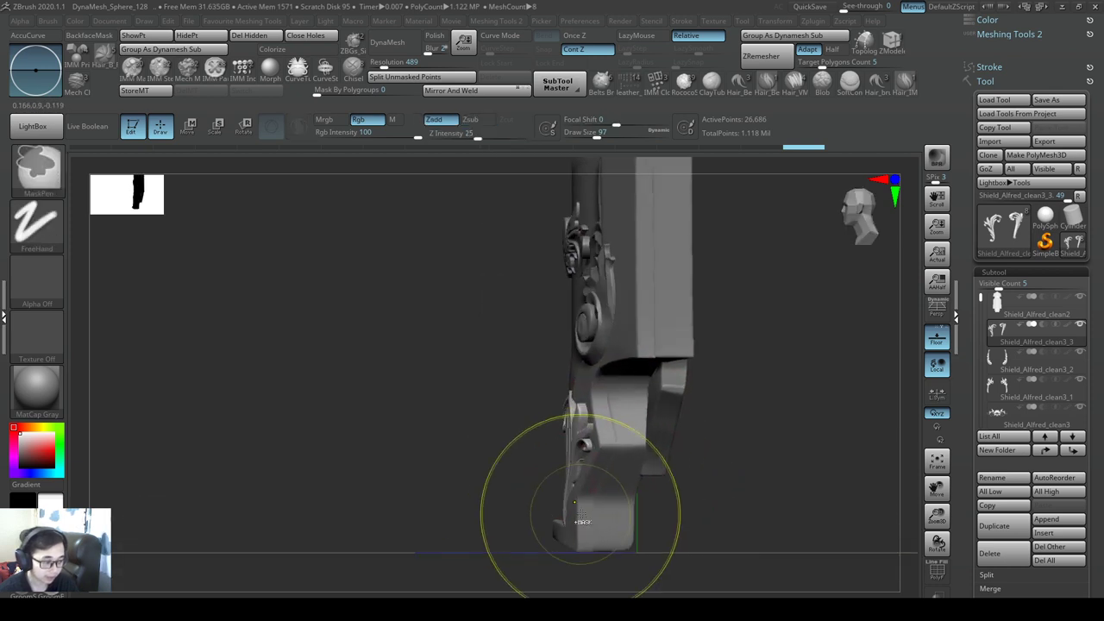
- Review the lower ornaments' fit from the side and front of the shield, and set SnakeHook's draw size to 90
key(s)
drag(574, 513, 580, 512)
right_drag(561, 529, 674, 475)
ctrl+right_drag(672, 532, 703, 512)
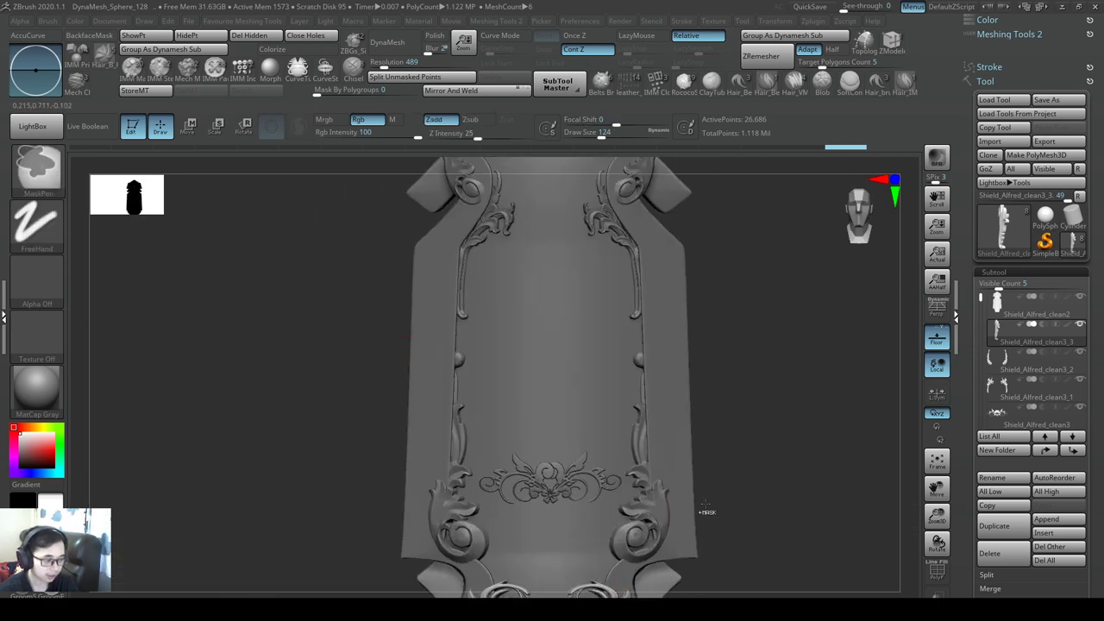
mouse_move(629, 522)
alt+right_down()
mouse_move(636, 411)
mouse_move(686, 392)
mouse_move(601, 464)
mouse_move(634, 486)
alt+right_up()
key(s)
drag(643, 488, 601, 494)
key(s)
mouse_move(595, 509)
right_down()
mouse_move(642, 483)
mouse_move(486, 372)
mouse_move(631, 366)
mouse_move(685, 414)
mouse_move(651, 451)
right_up()
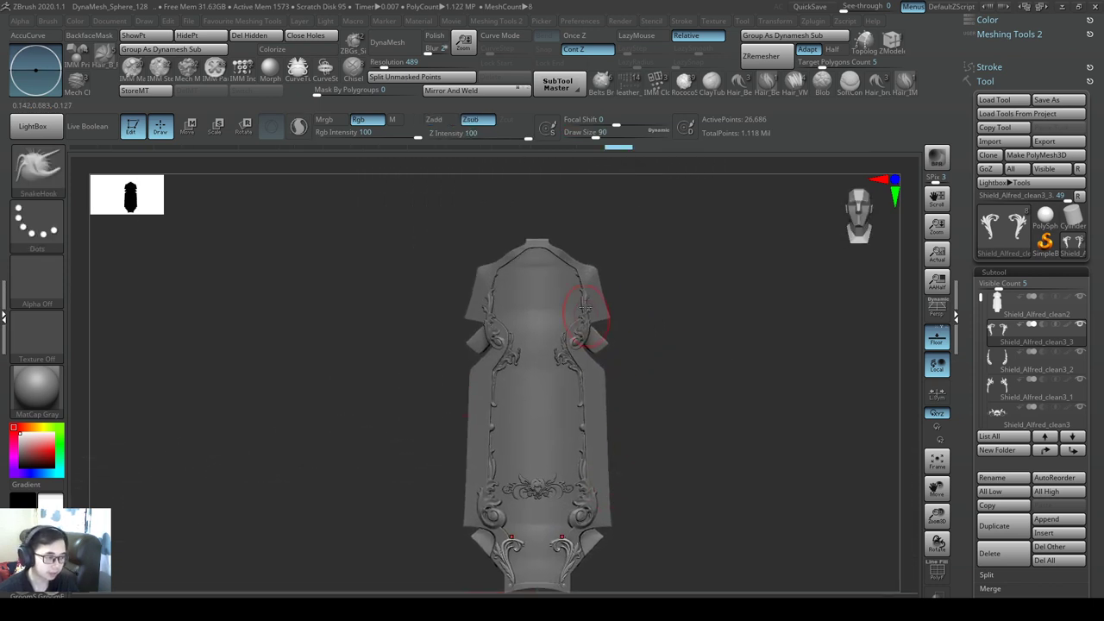
- Make the shield body, Shield_Alfred_clean2, the active subtool with the whole shield in front view
right_drag(580, 496, 906, 308)
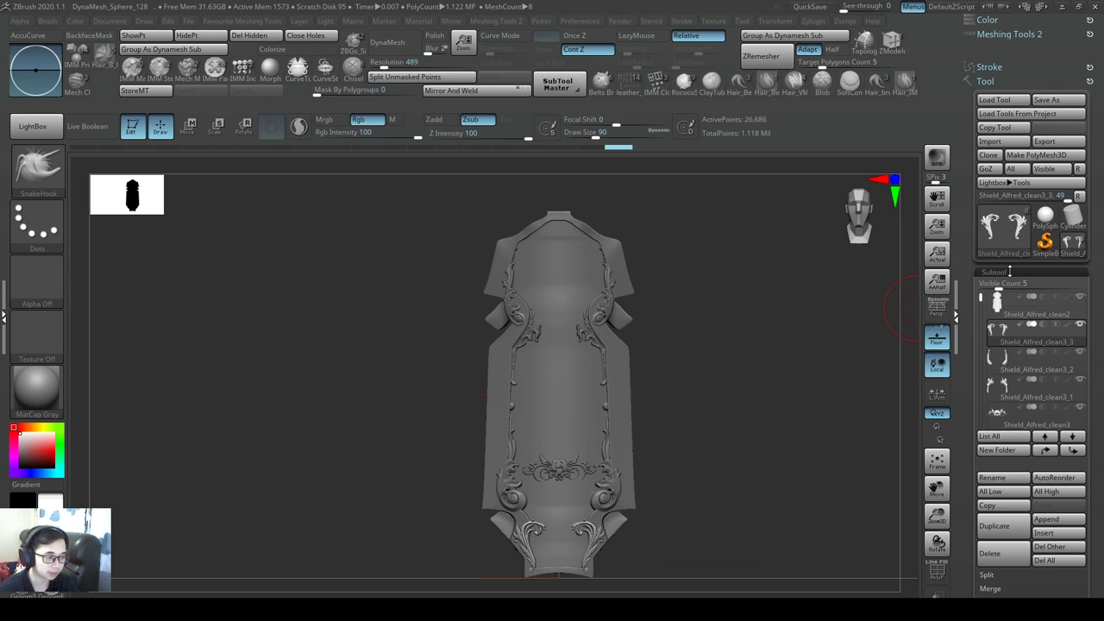
click(1003, 301)
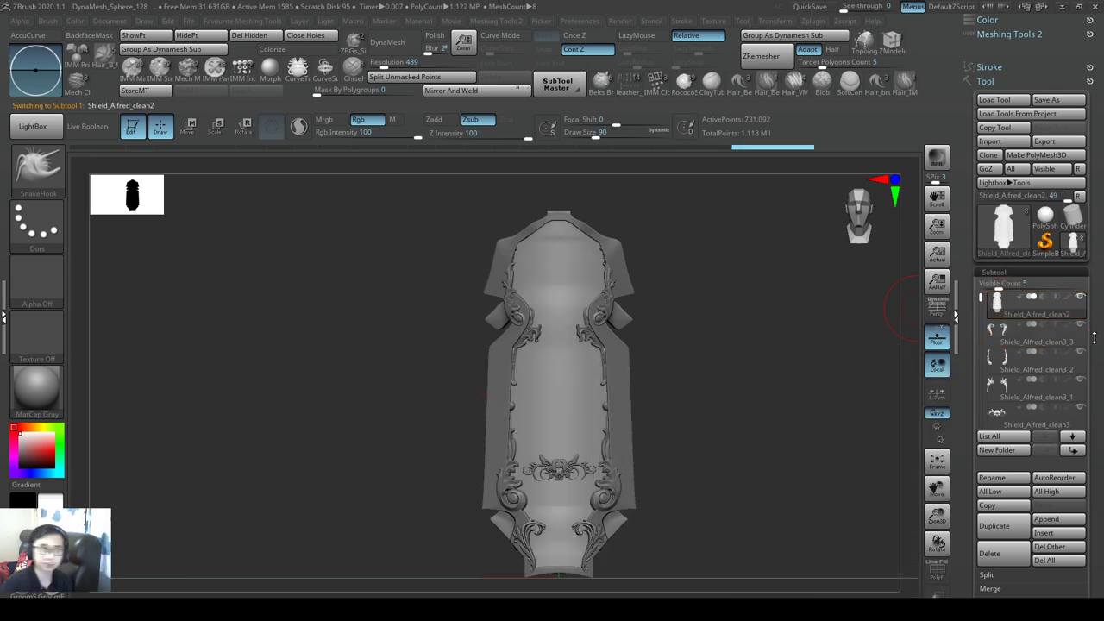
alt+right_drag(665, 377, 631, 387)
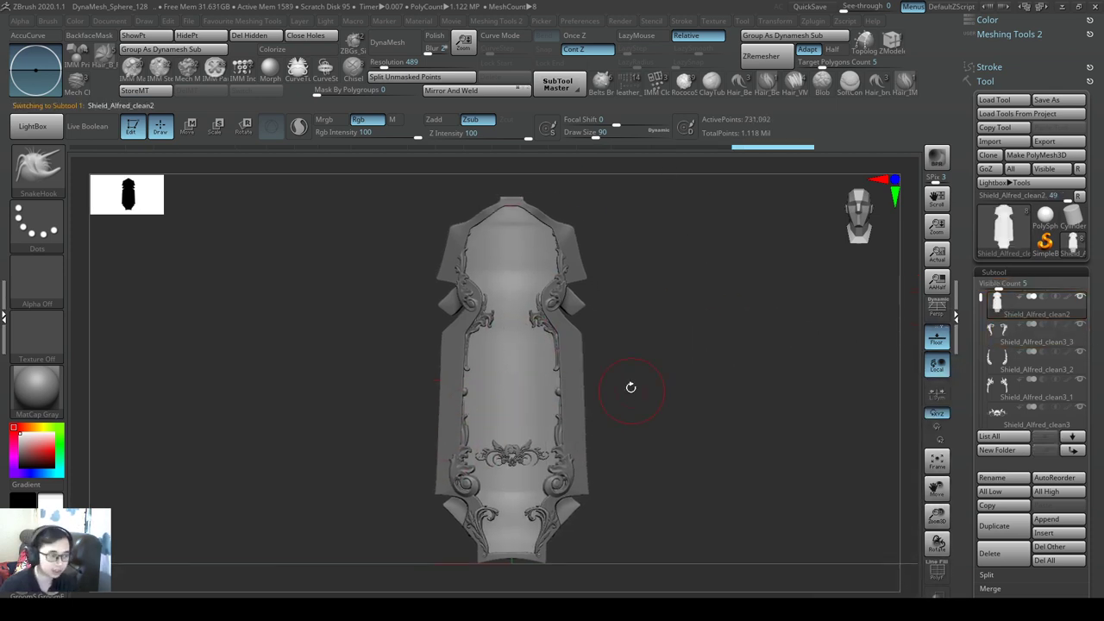